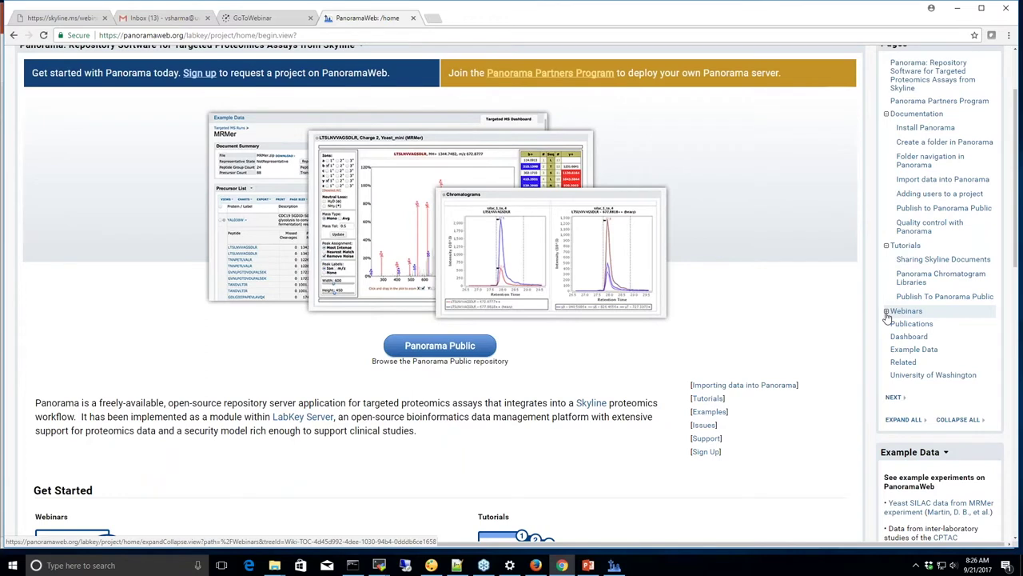
Expand Webinars and open the Rat heart study example data, Rat_plasma.sky.zip
click(886, 311)
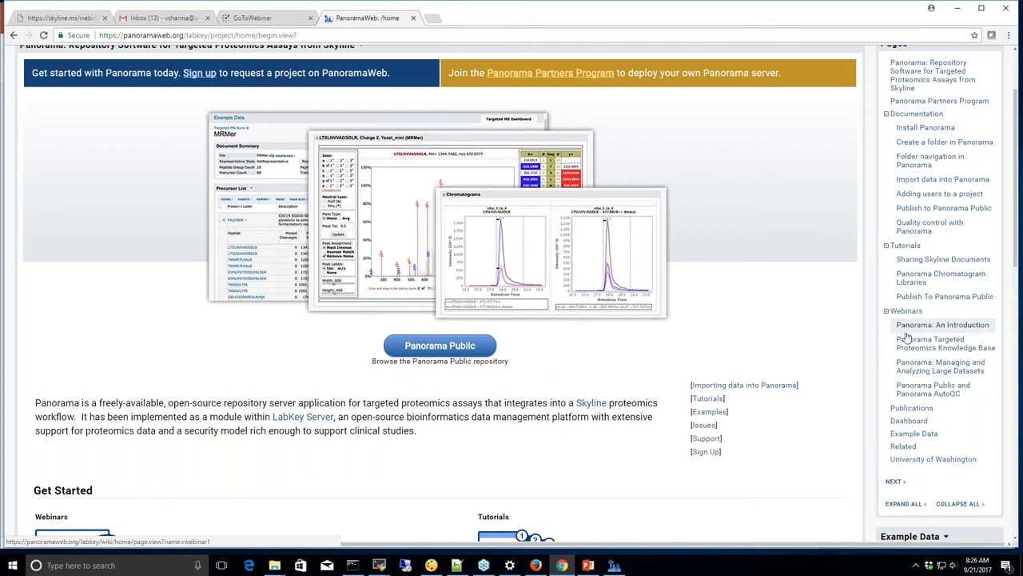
scroll(885, 338, down, 1)
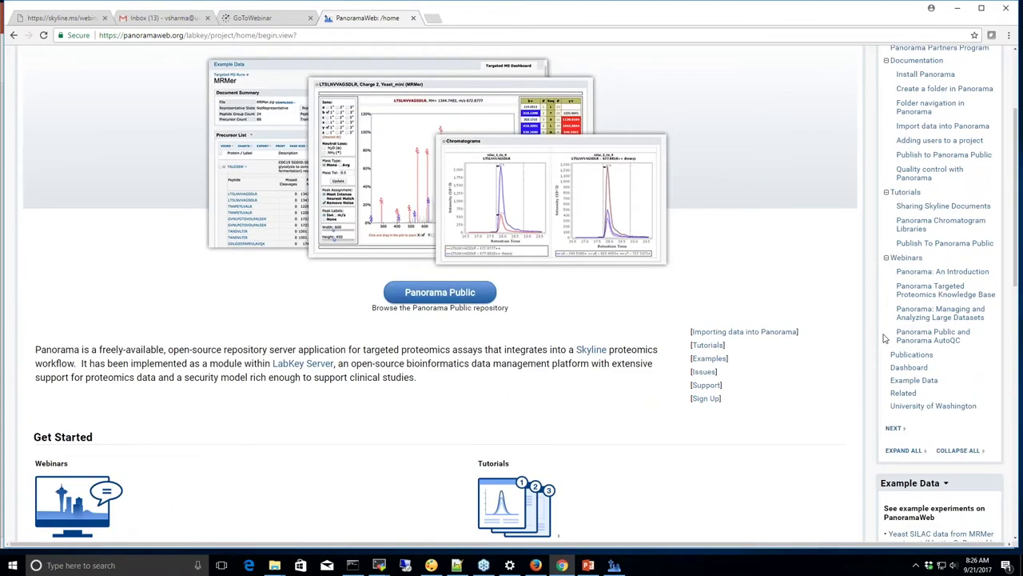
scroll(885, 339, down, 4)
scroll(880, 338, down, 2)
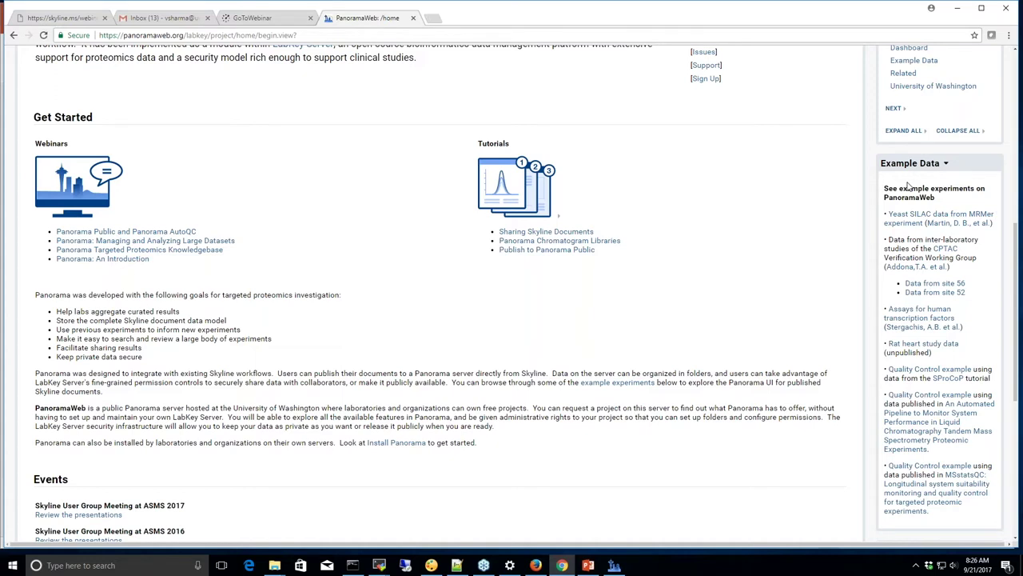
click(906, 349)
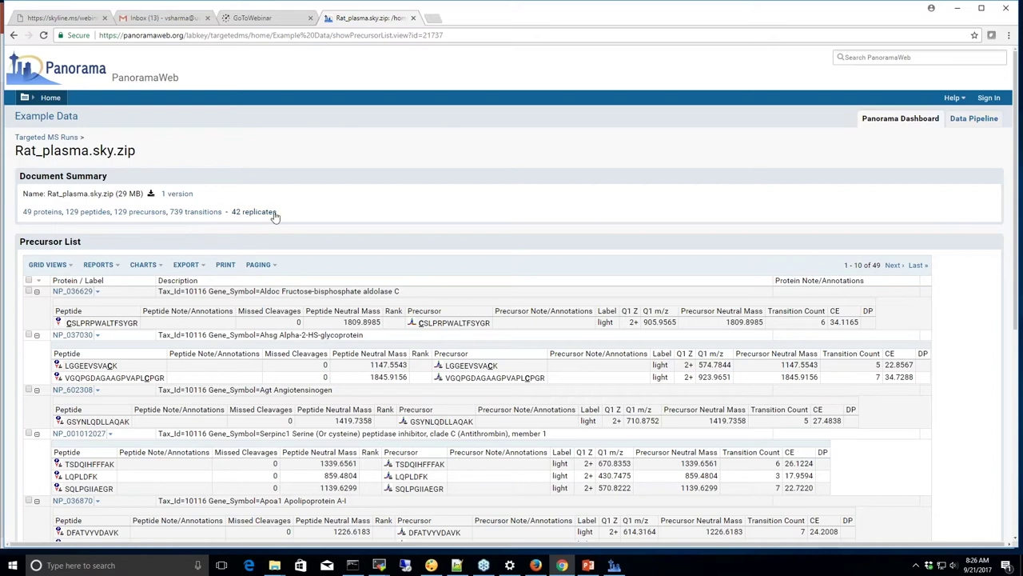
Open the NP_037030 (Ahsg Alpha-2-HS-glycoprotein) protein page from the precursor list
scroll(236, 227, down, 1)
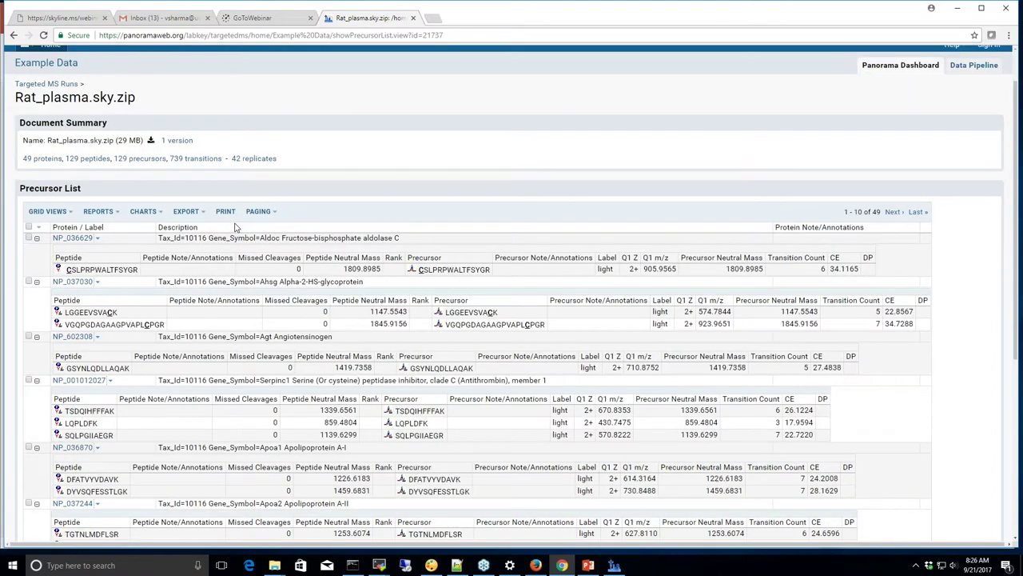
scroll(236, 227, down, 2)
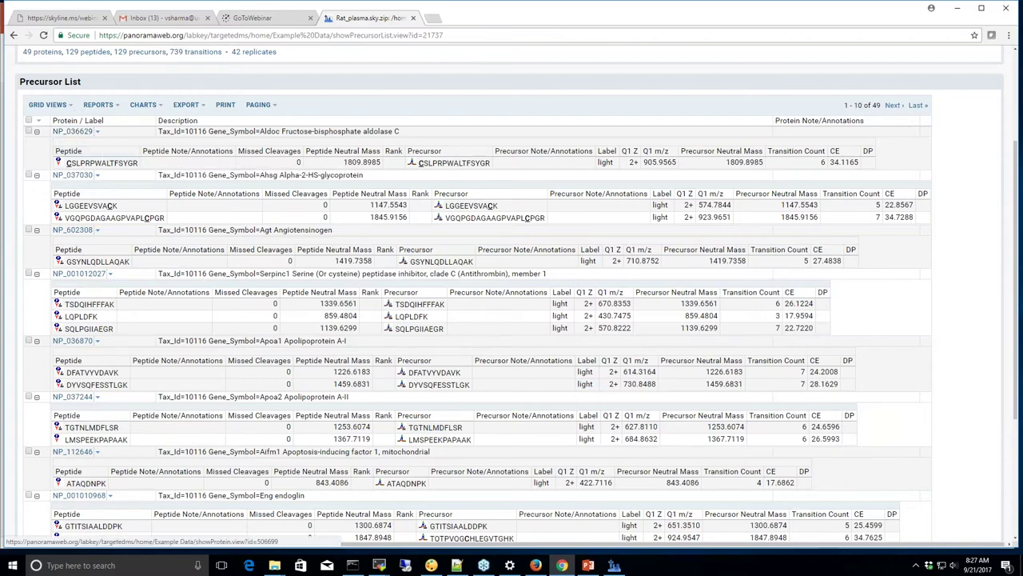
click(77, 178)
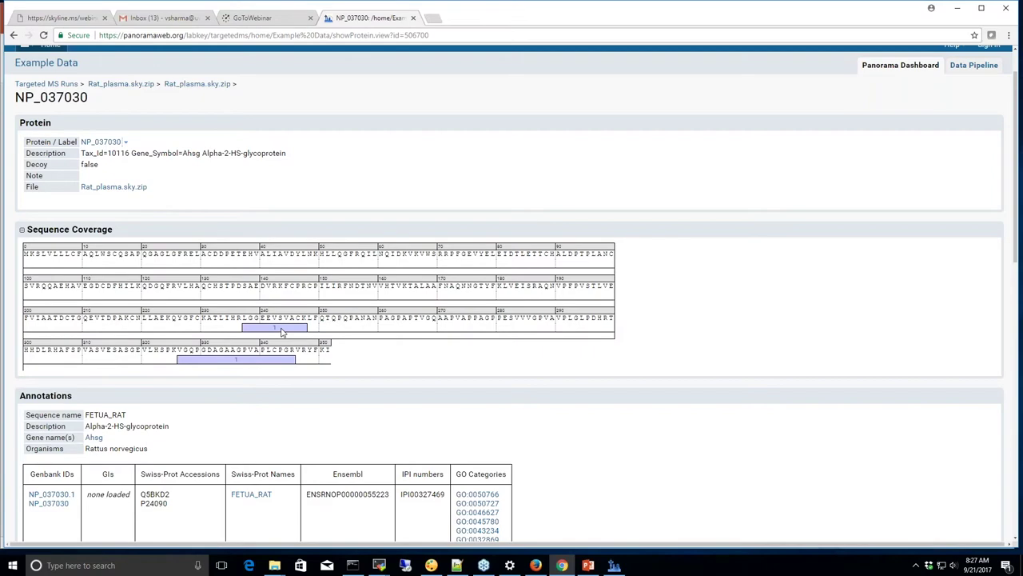
Look up GO term GO:0032869 in a new AmiGO tab
scroll(281, 331, down, 1)
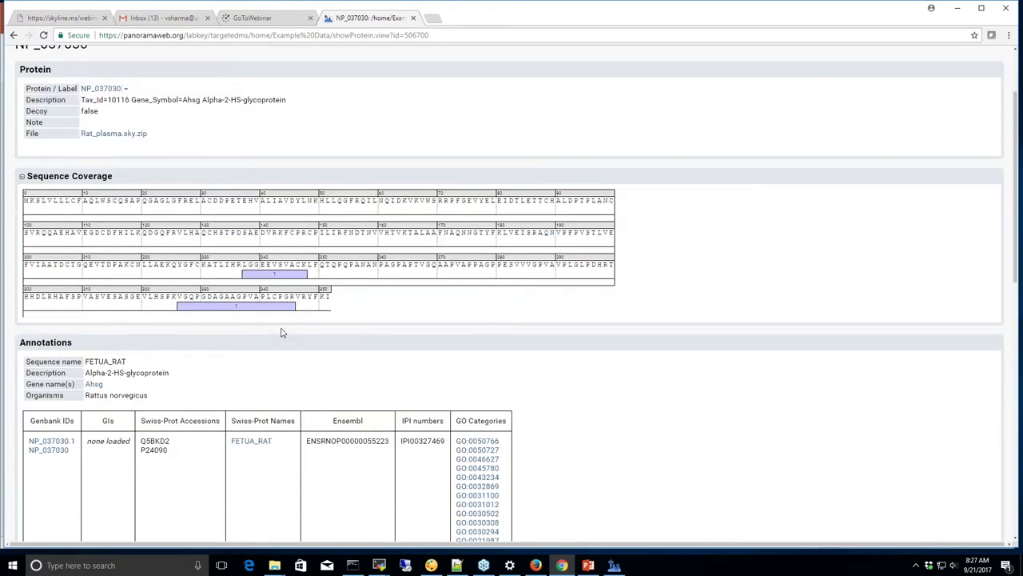
scroll(281, 332, down, 3)
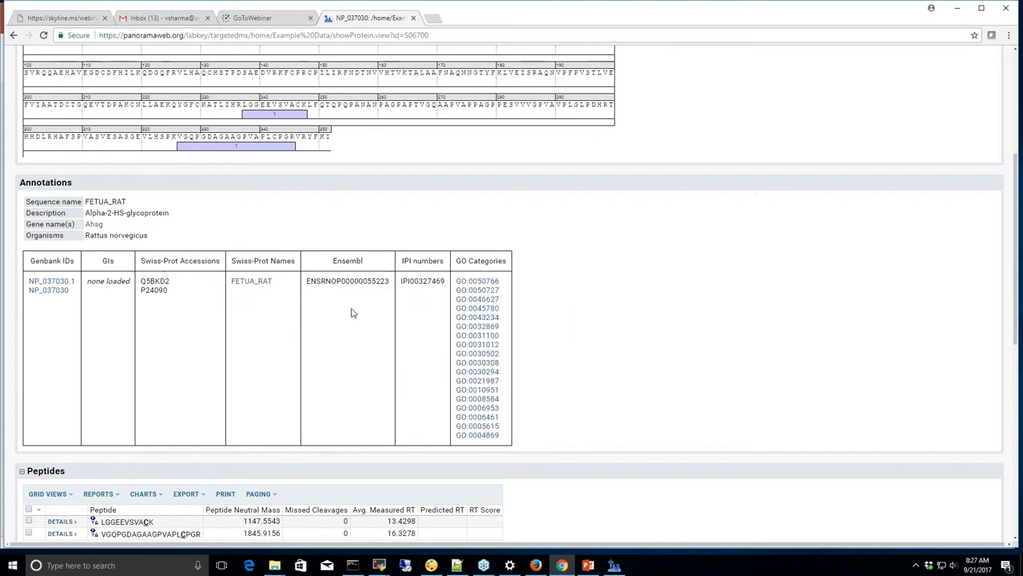
click(479, 326)
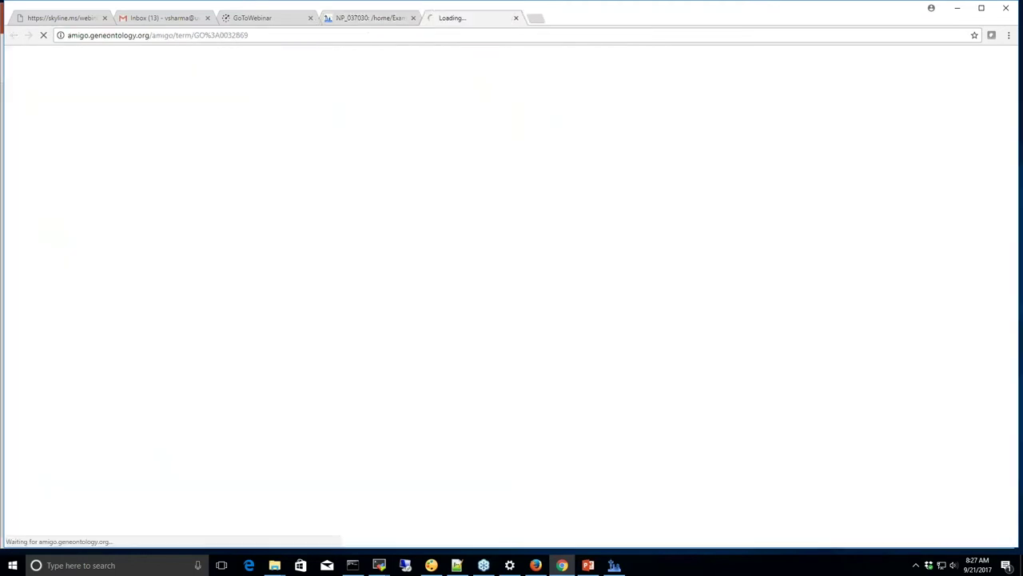
Return to the NP_037030 protein page and scroll to its Peptides list
click(372, 19)
scroll(517, 330, down, 3)
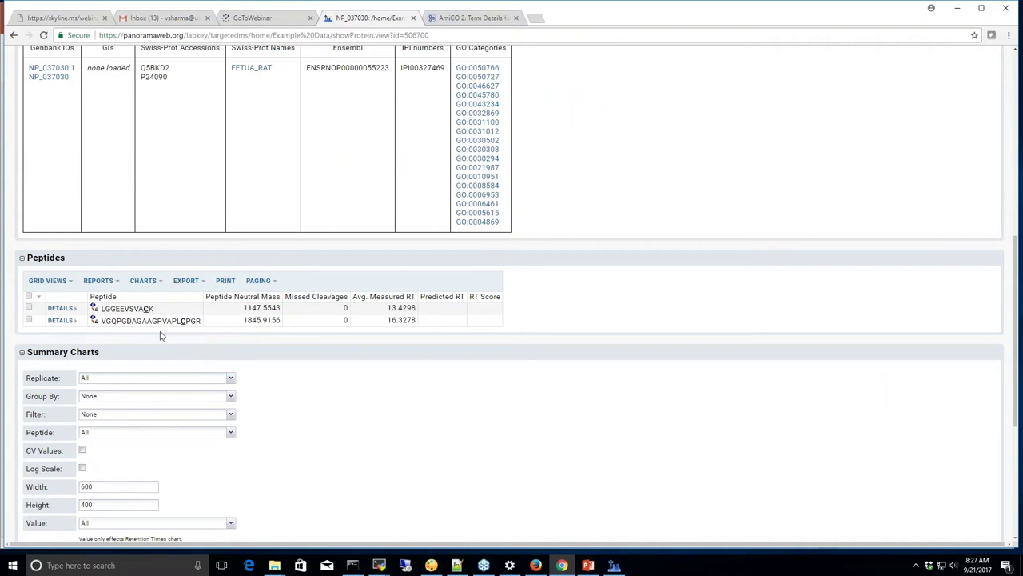
mouse_move(133, 326)
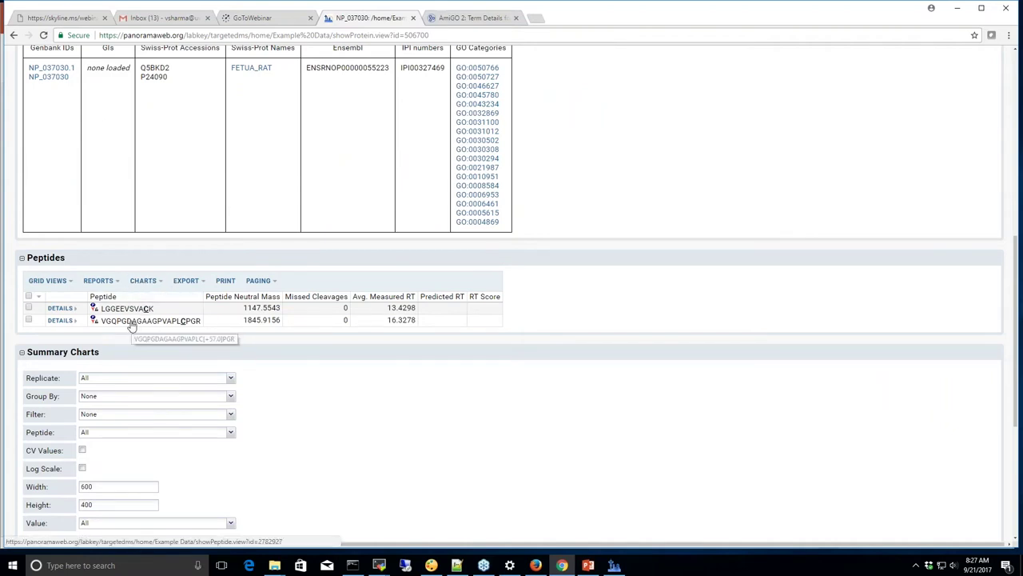
Open the VGQPGDAGAAGPVAPLCPGR peptide page and browse its replicate chromatograms
click(133, 322)
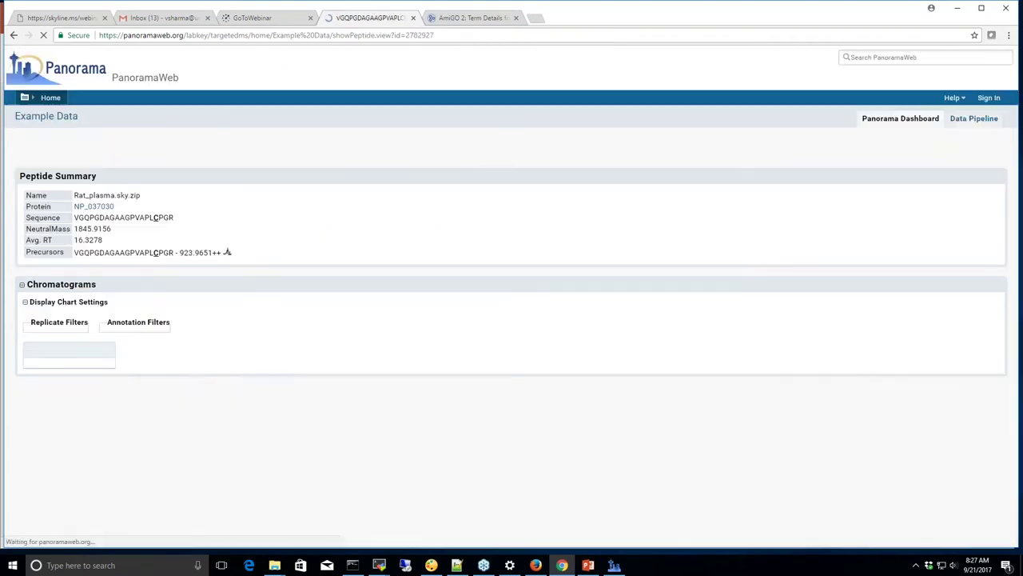
scroll(445, 334, down, 1)
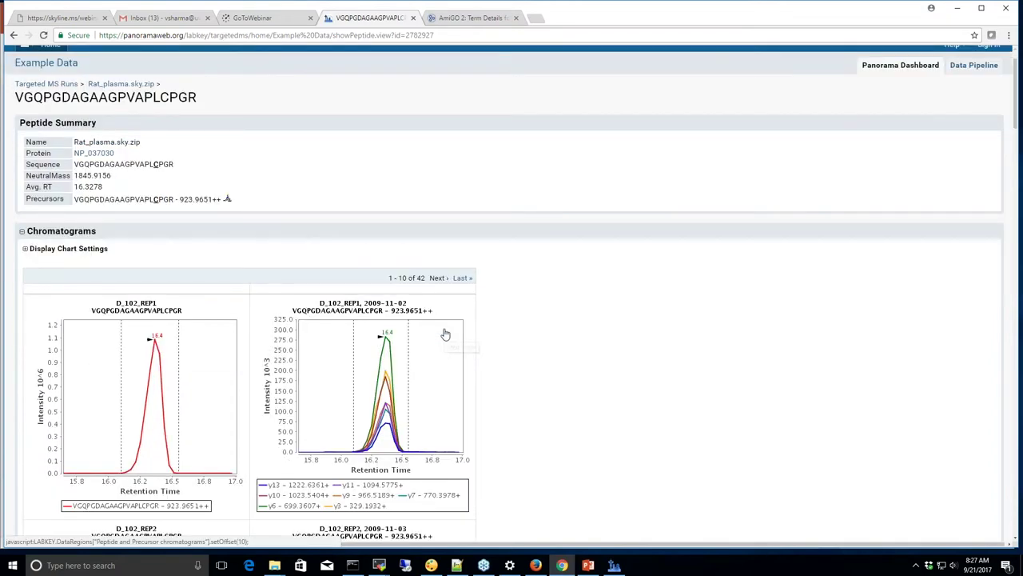
scroll(445, 334, down, 1)
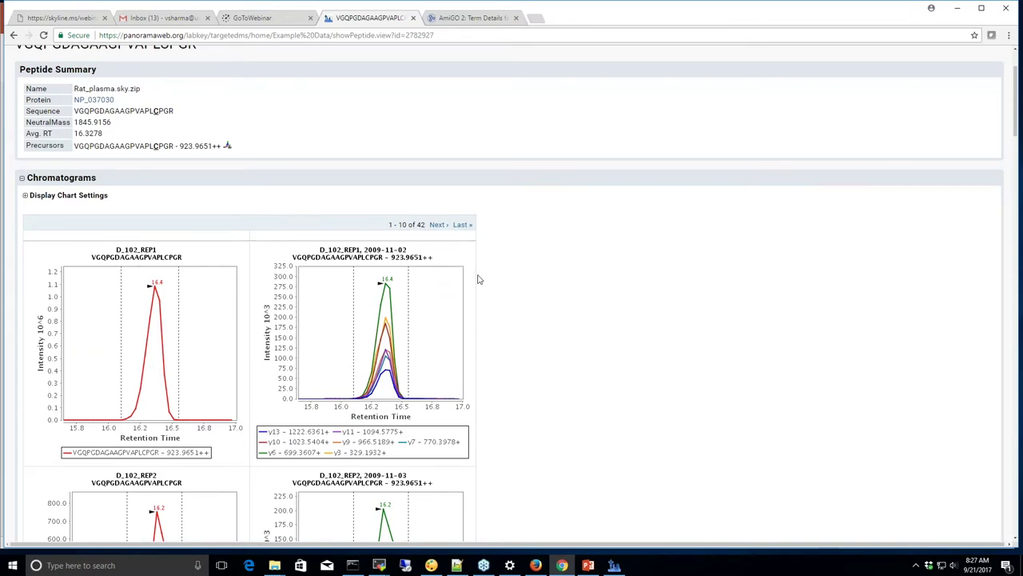
scroll(479, 279, down, 3)
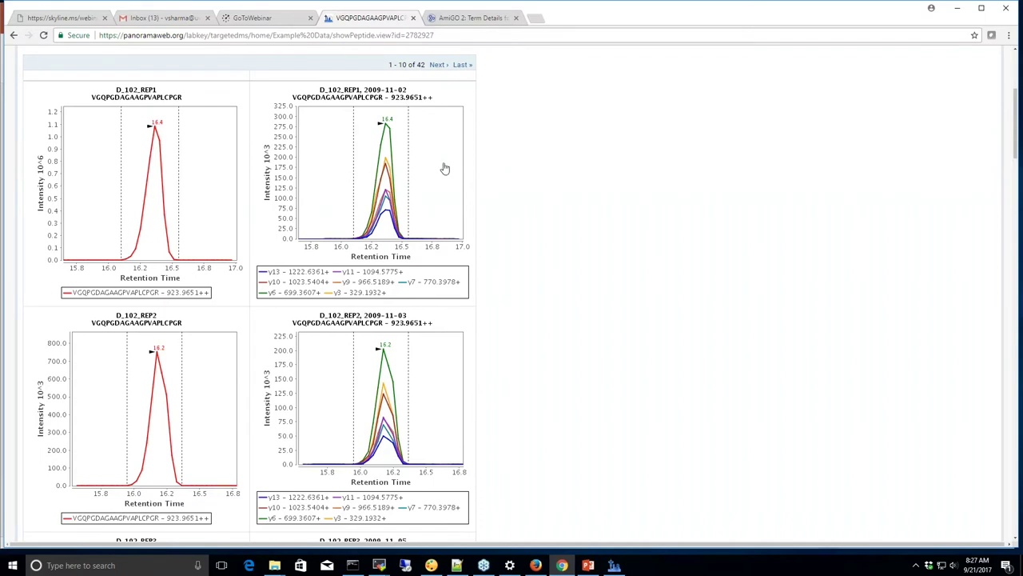
drag(408, 67, 389, 67)
Scroll down to the Peak Areas and Retention Times summary charts
scroll(551, 225, down, 1)
scroll(551, 224, down, 10)
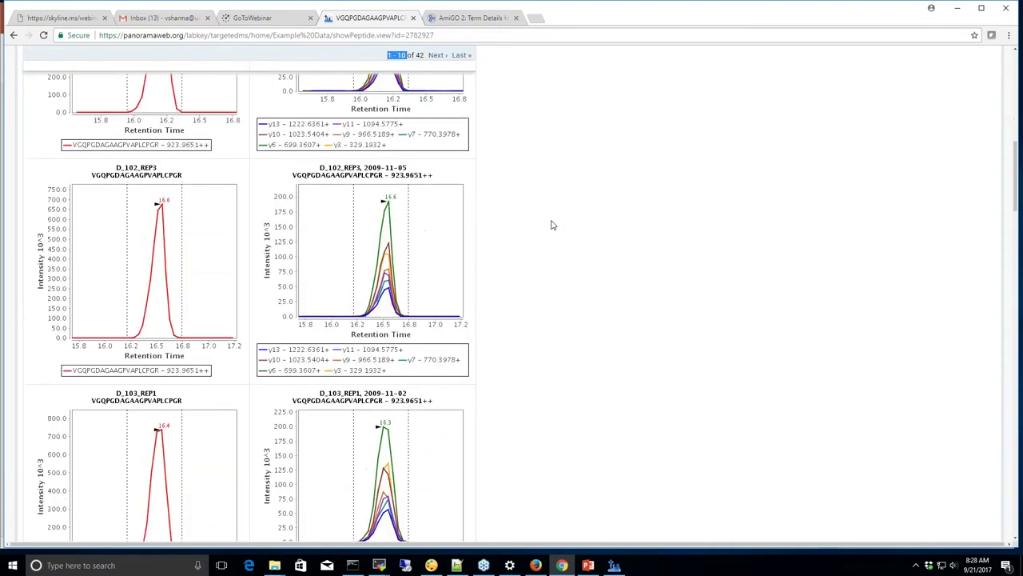
scroll(552, 224, down, 15)
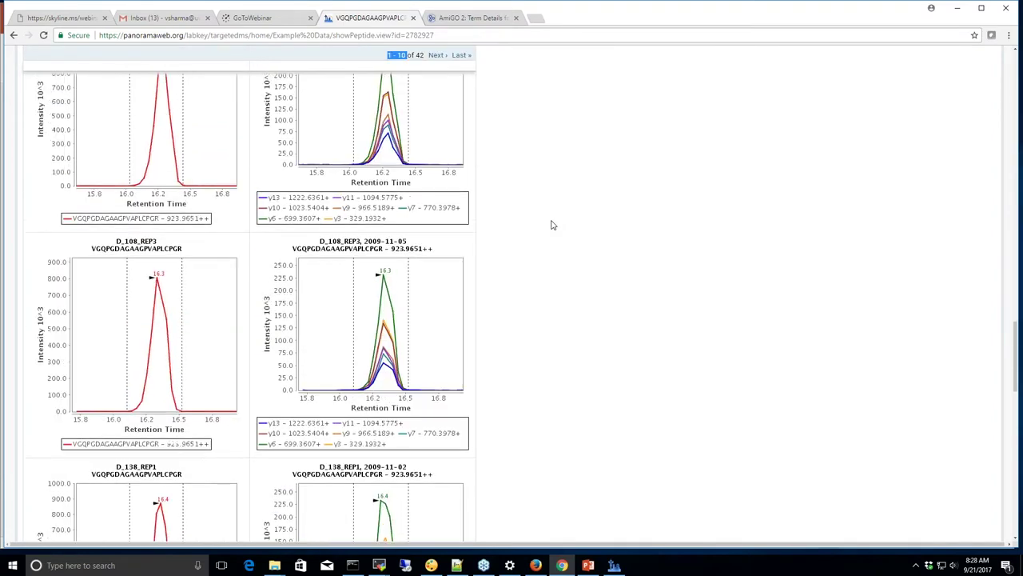
scroll(551, 225, down, 4)
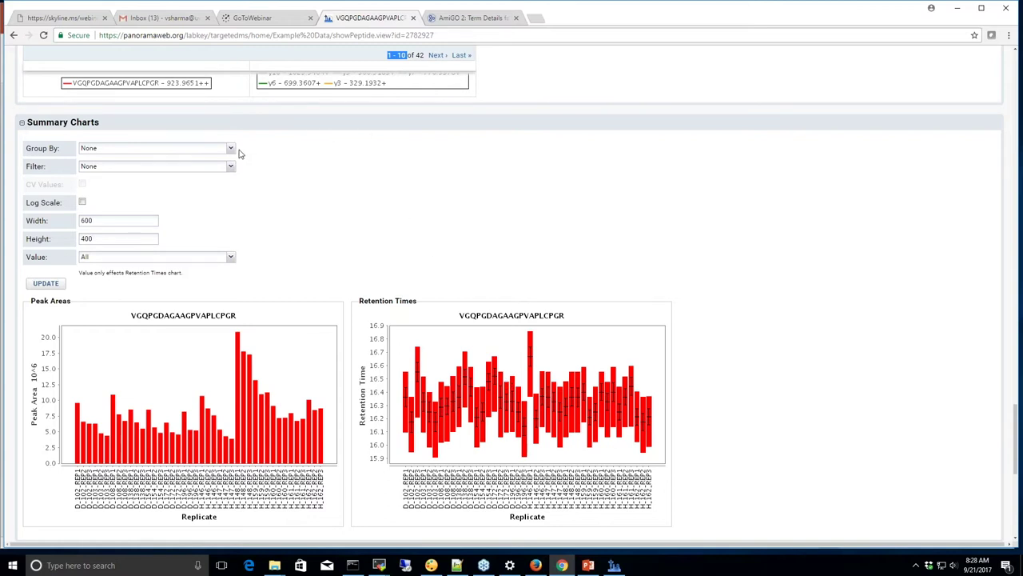
Regroup the summary charts by Condition (Disease vs Healthy) and redraw them
click(232, 149)
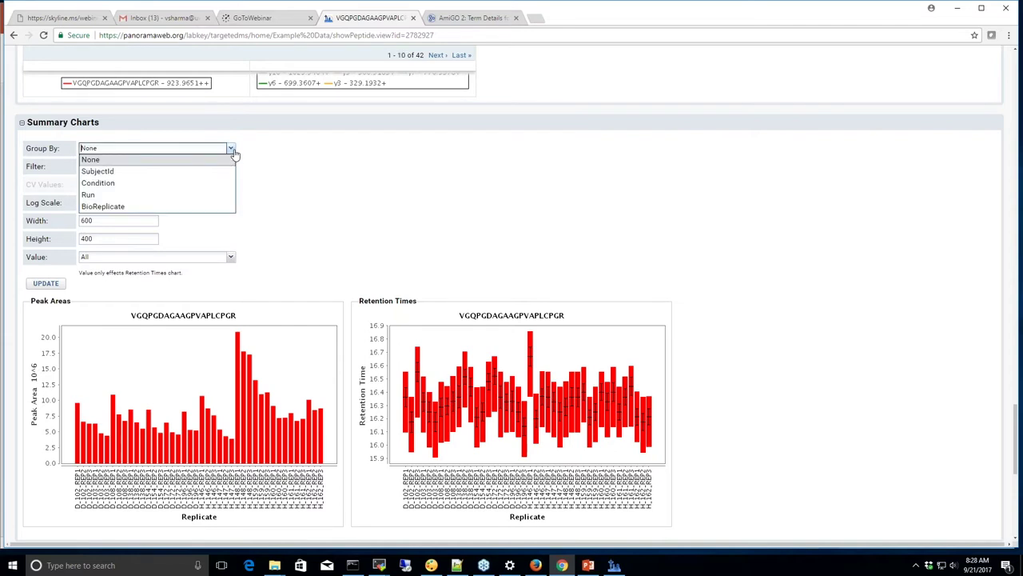
click(111, 187)
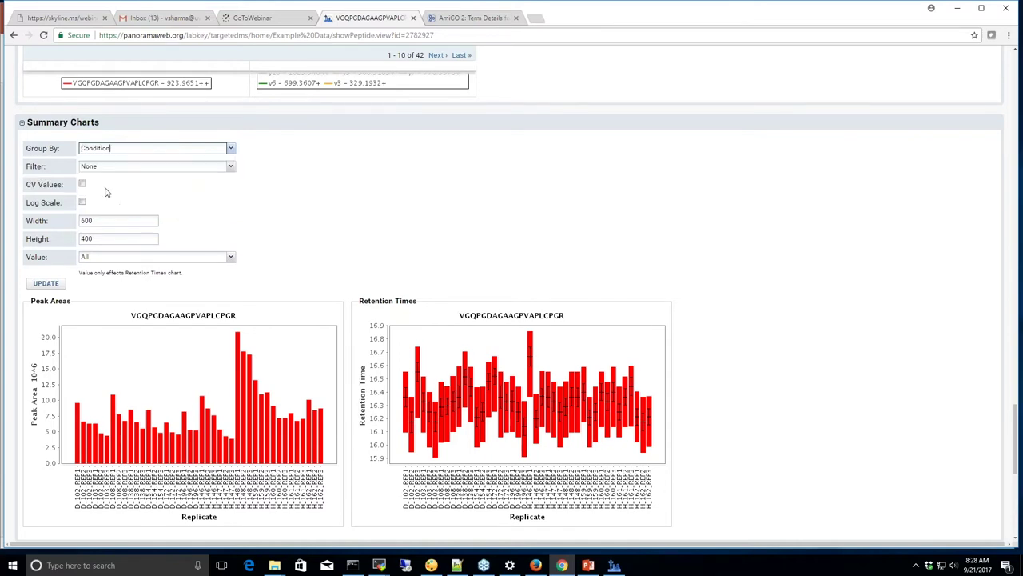
click(45, 284)
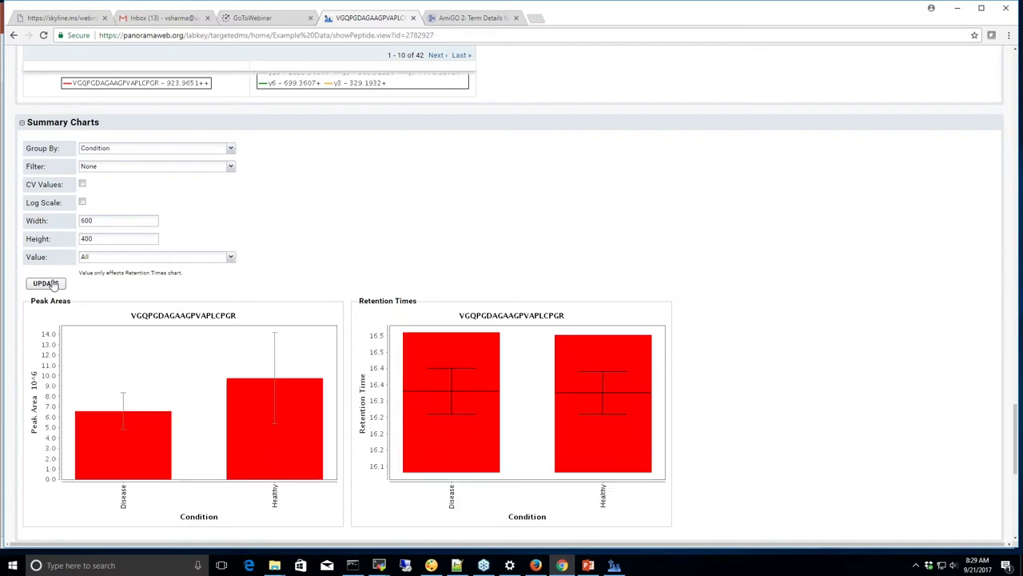
scroll(308, 256, down, 1)
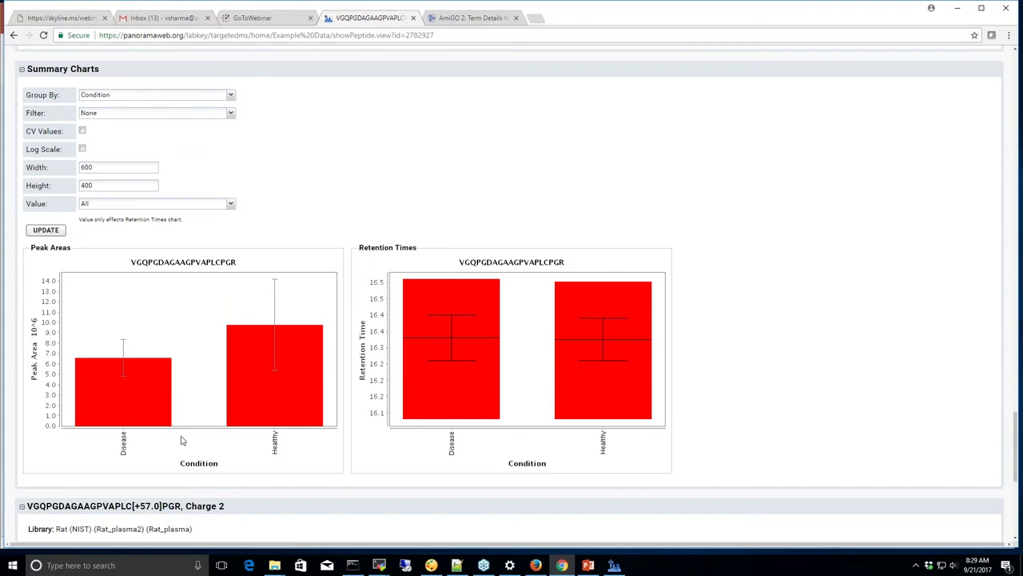
scroll(344, 401, down, 1)
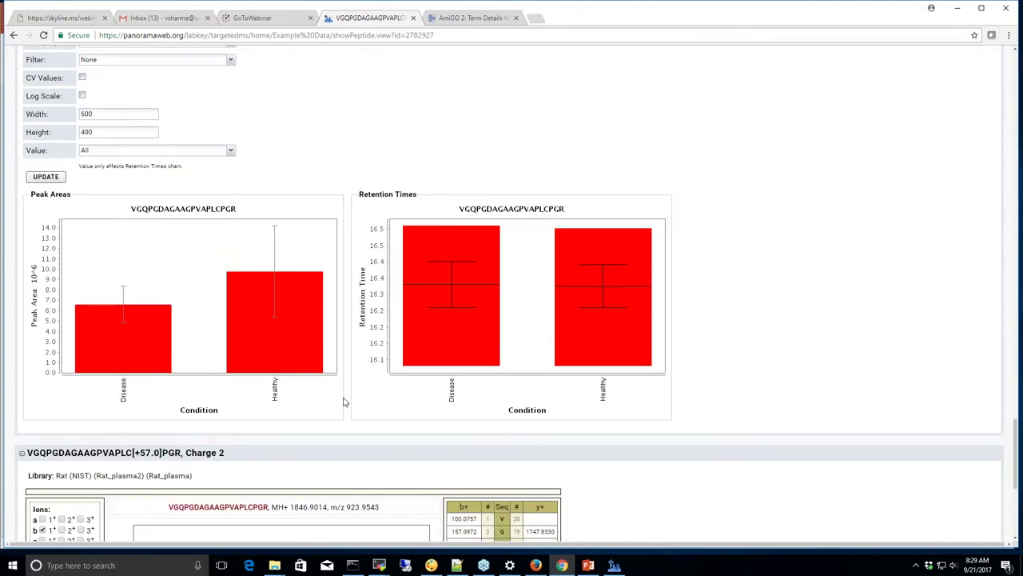
scroll(344, 401, down, 4)
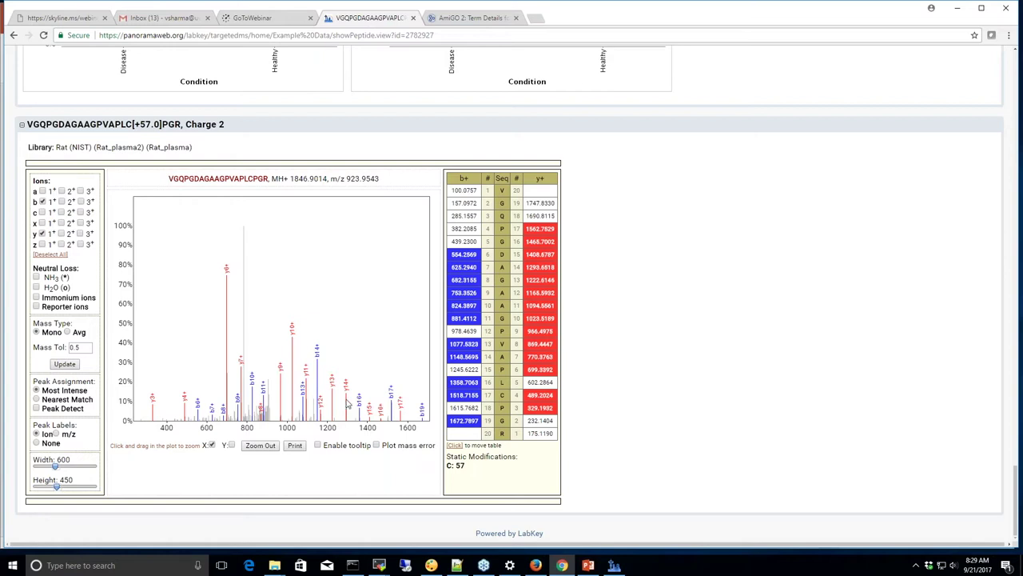
Zoom the spectrum to about 900–1230 m/z and back, then show b 2+ and y 2+ ions
drag(267, 327, 339, 329)
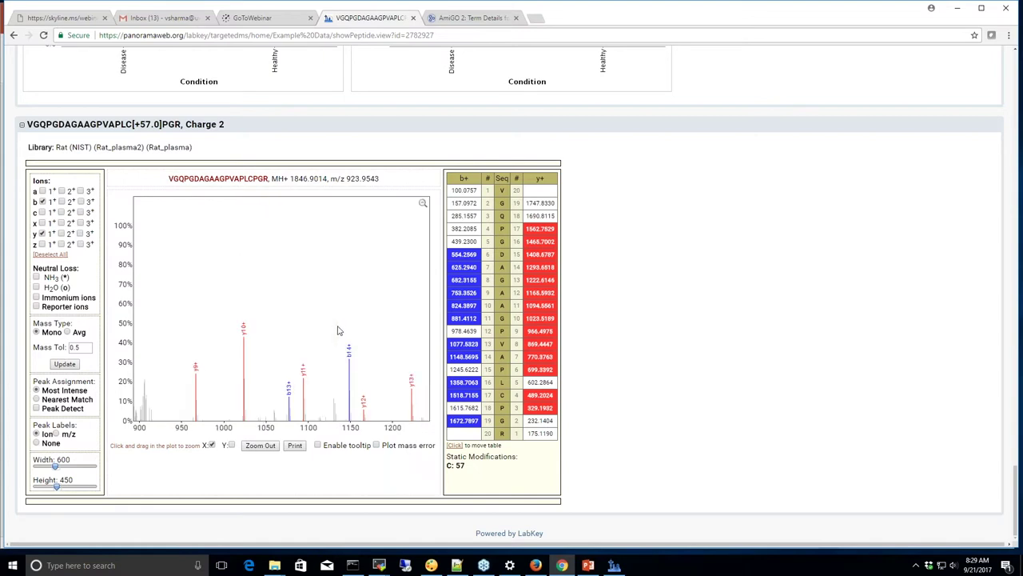
click(424, 206)
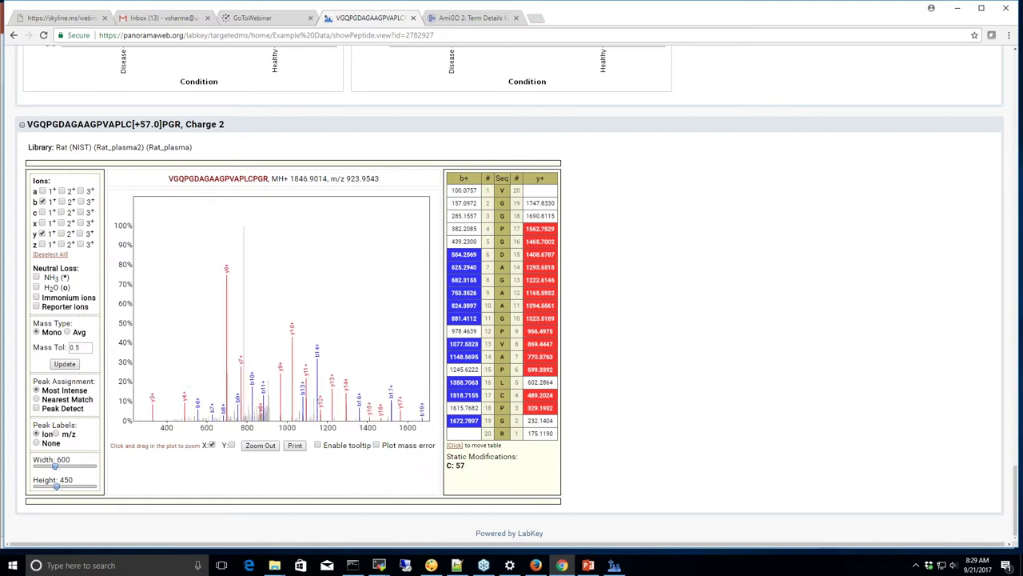
click(61, 200)
click(61, 232)
click(62, 223)
click(61, 224)
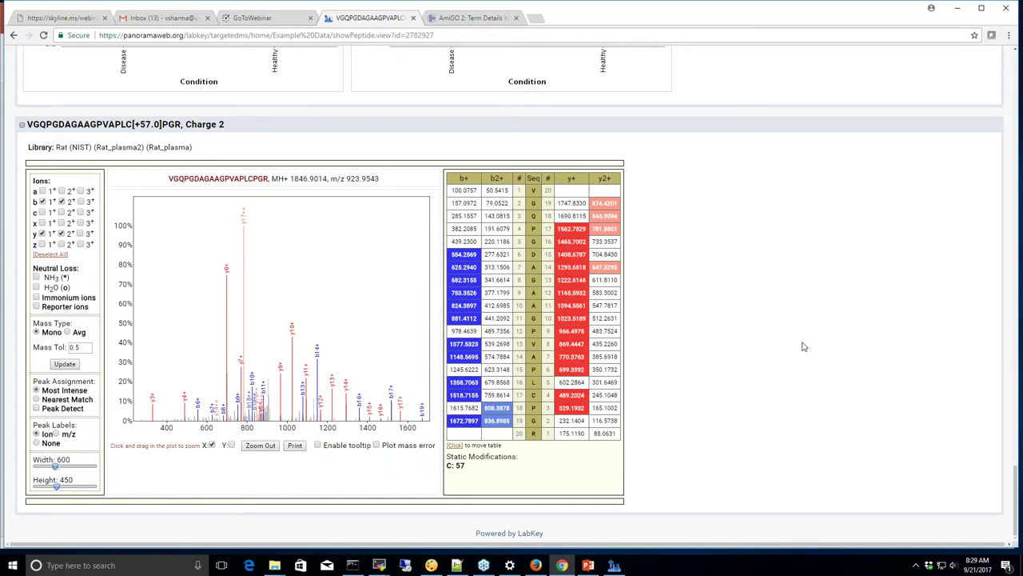
scroll(804, 346, up, 1)
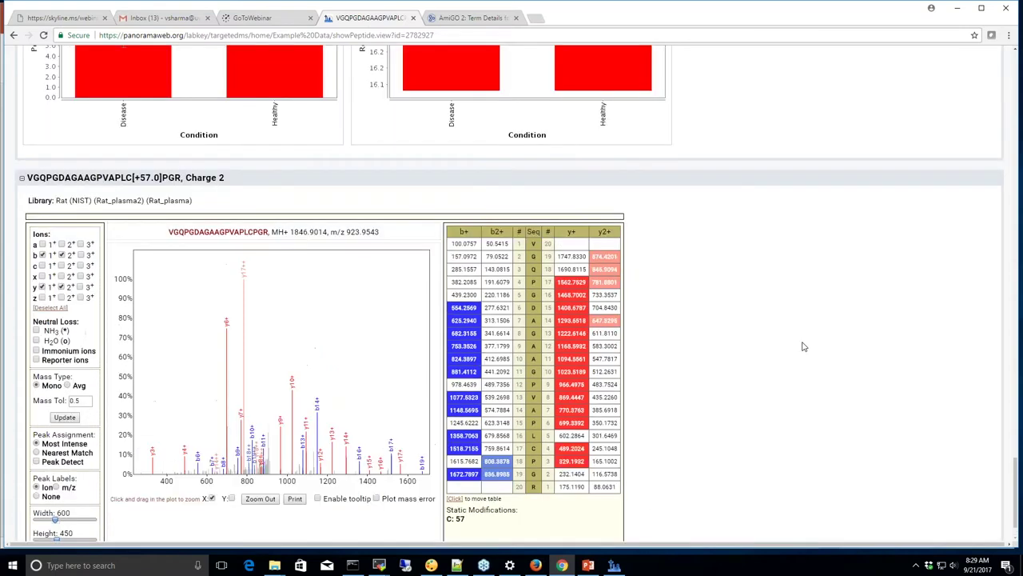
scroll(803, 346, up, 15)
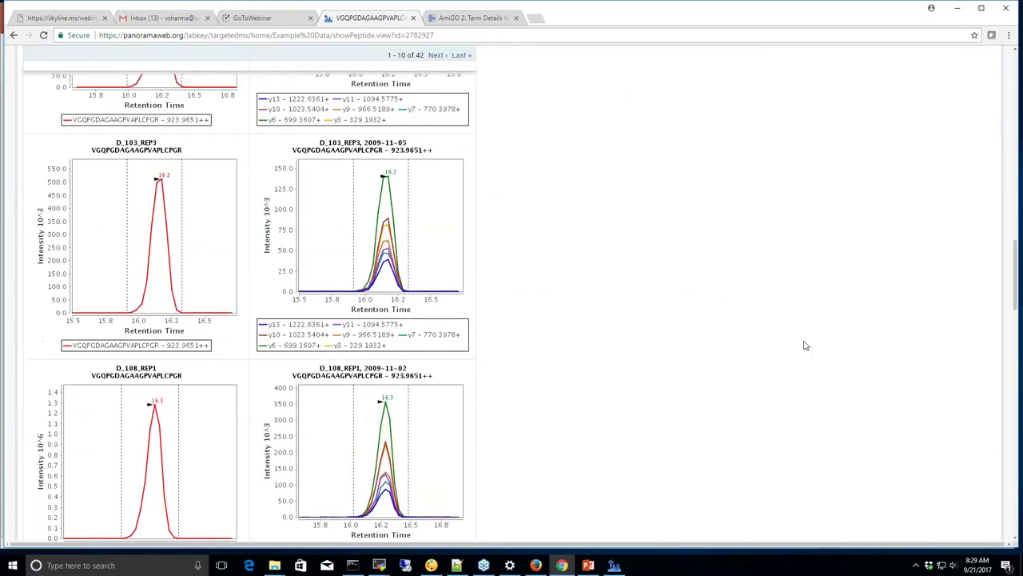
scroll(805, 345, up, 4)
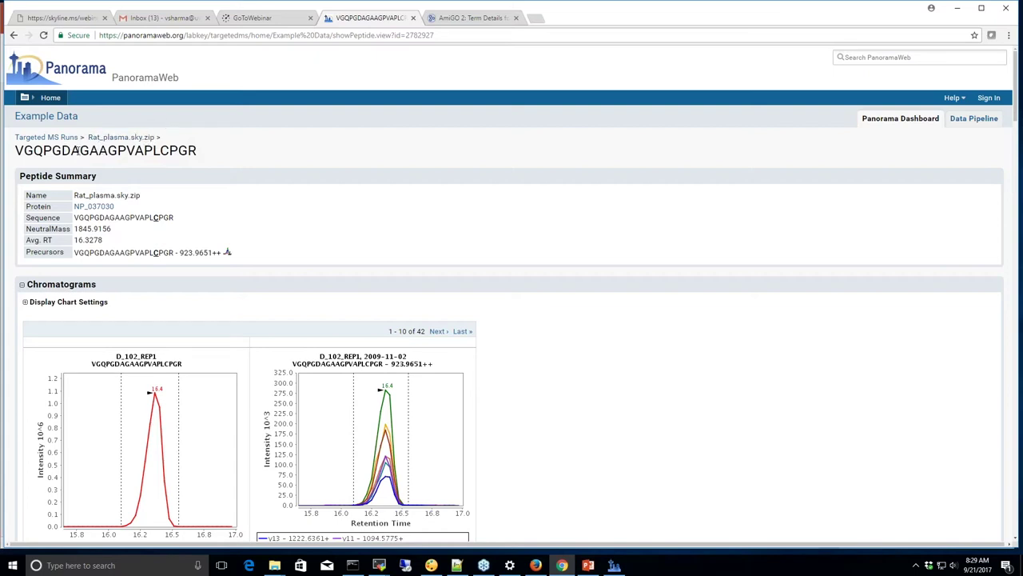
Return to the Rat_plasma.sky.zip document and open the Description column's menu
click(121, 138)
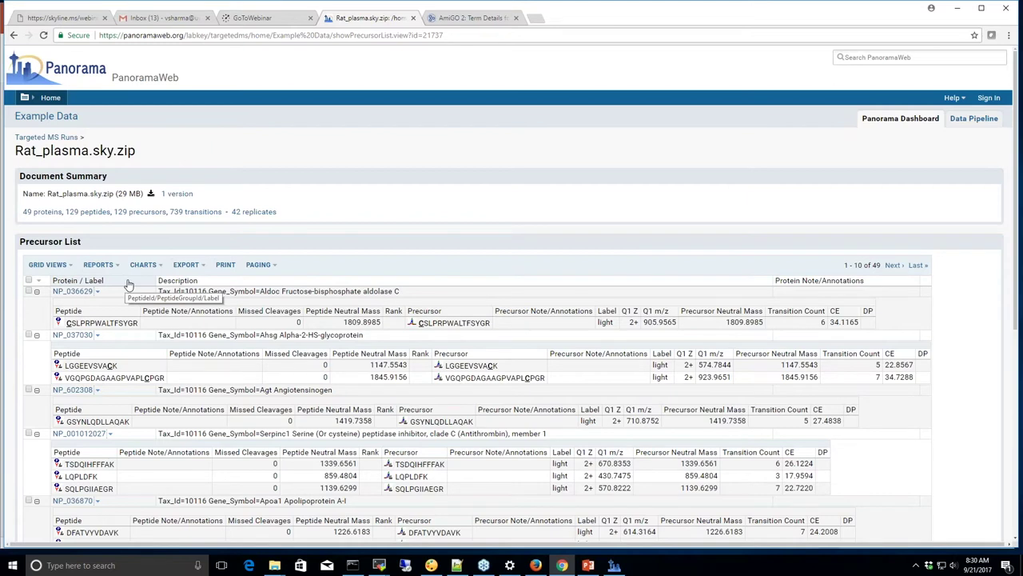
click(187, 283)
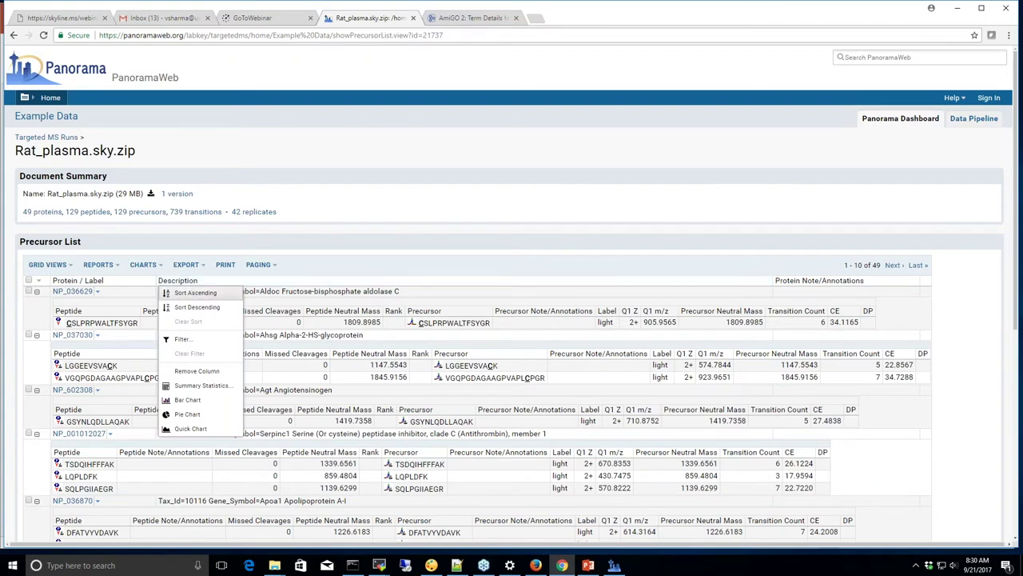
Filter descriptions to those containing 'haptoglobin', leaving only NP_036714
click(179, 340)
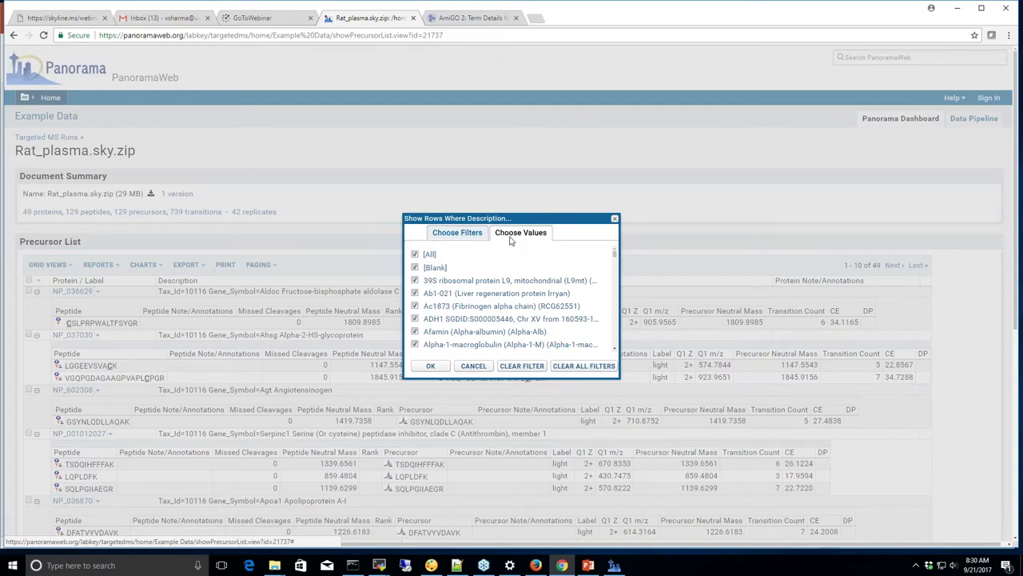
click(465, 233)
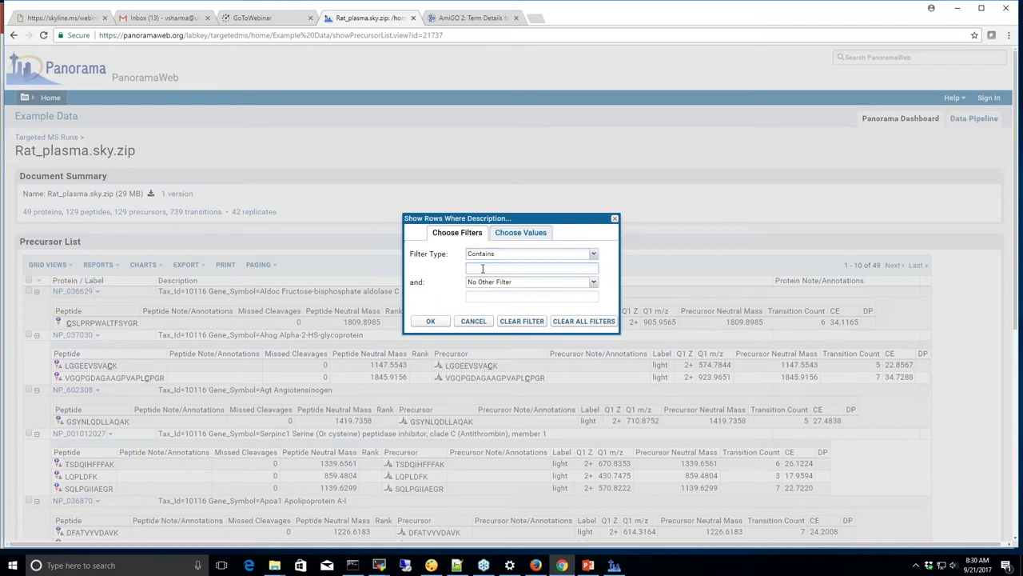
text(haptoglobin)
click(432, 321)
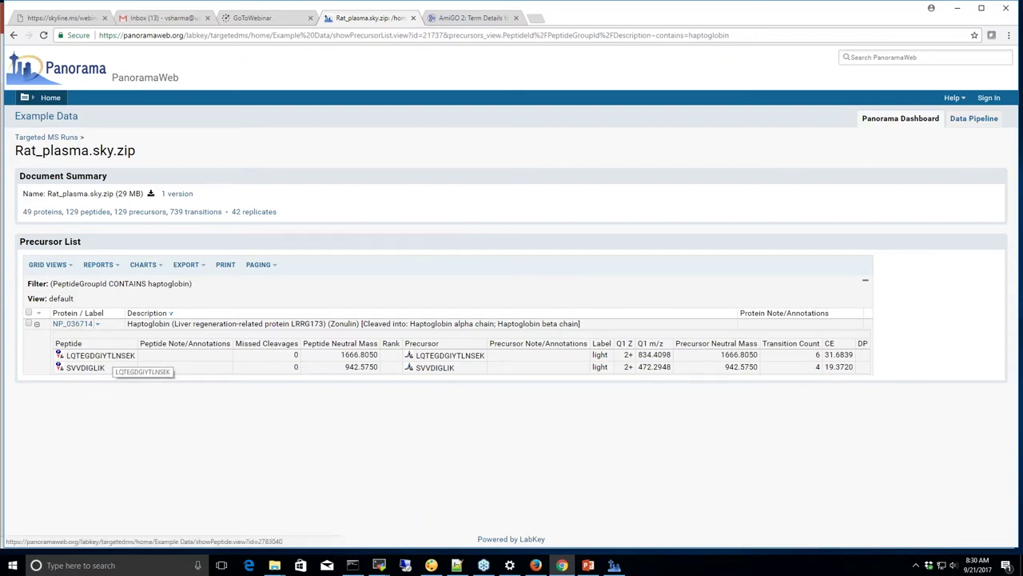
Open the LQTEGDGIYTLNSEK peptide page and expand Display Chart Settings
click(108, 358)
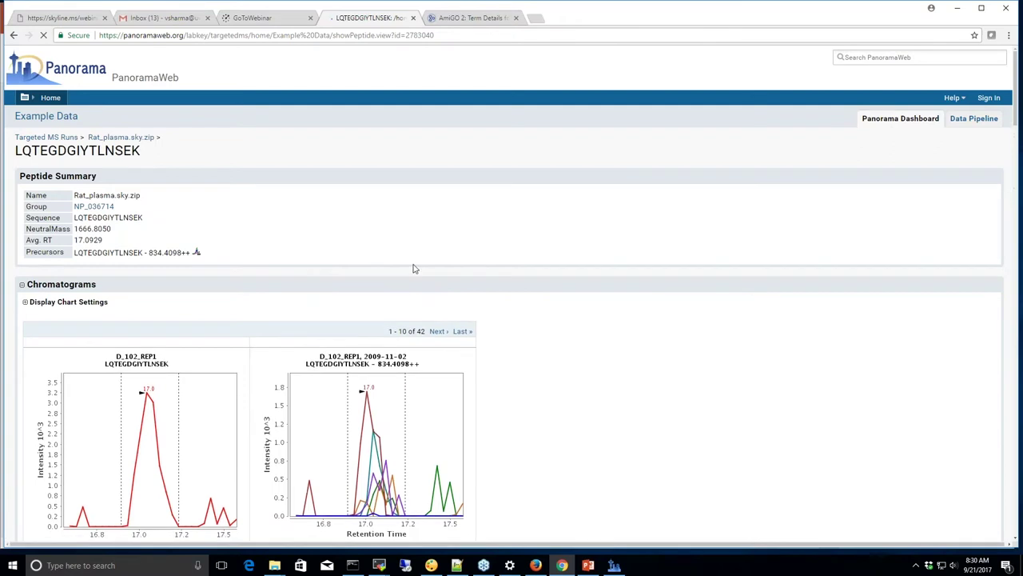
scroll(406, 282, down, 1)
scroll(406, 281, down, 1)
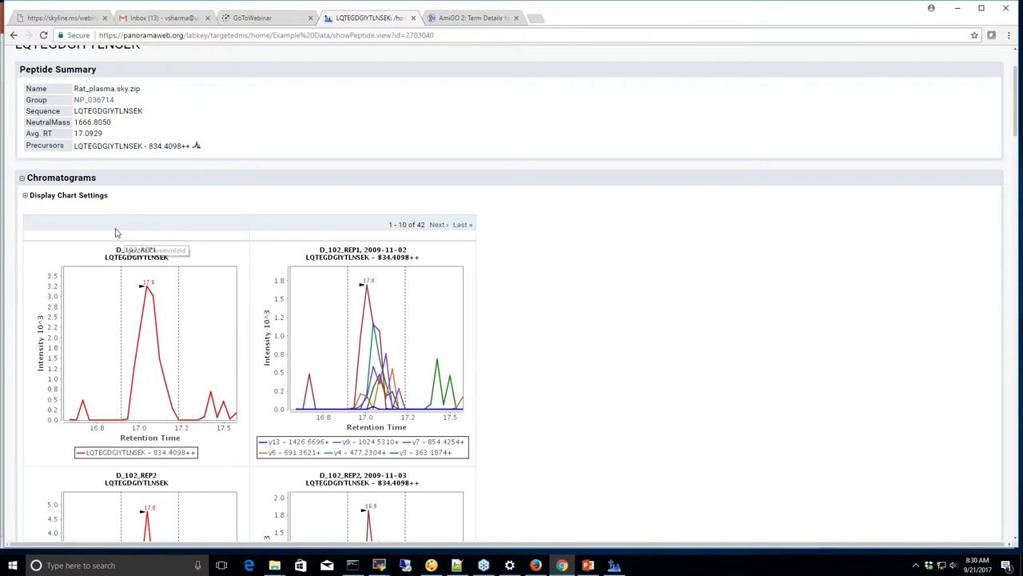
click(24, 196)
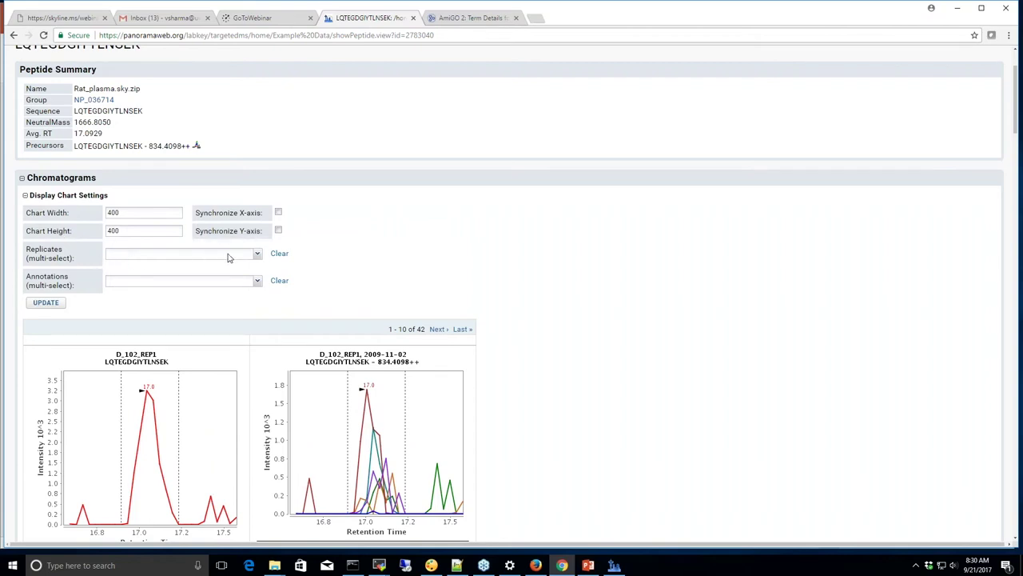
Try choosing D_108 and D_138 replicates, then clear the replicate selection
click(257, 254)
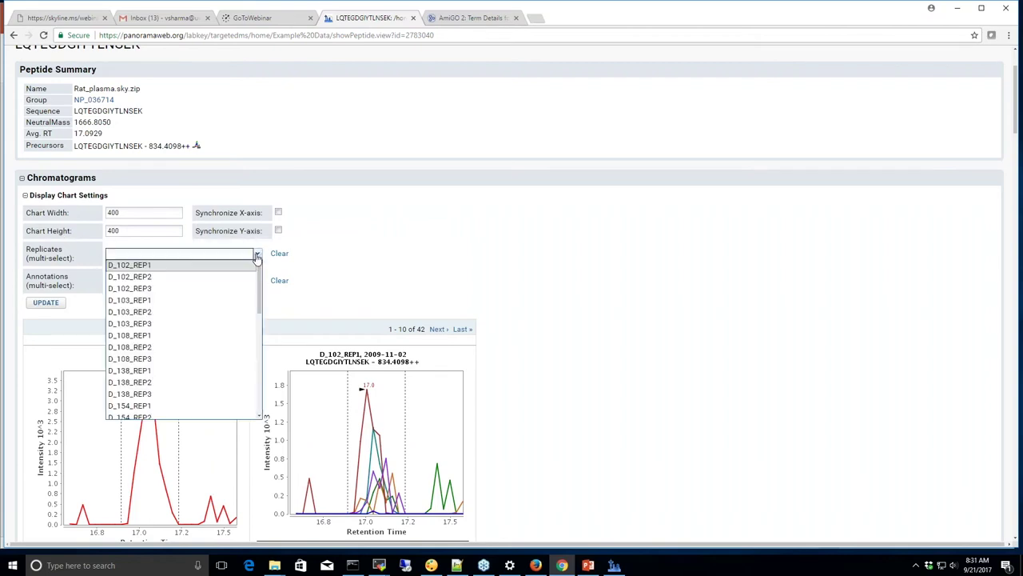
scroll(260, 296, down, 1)
click(137, 308)
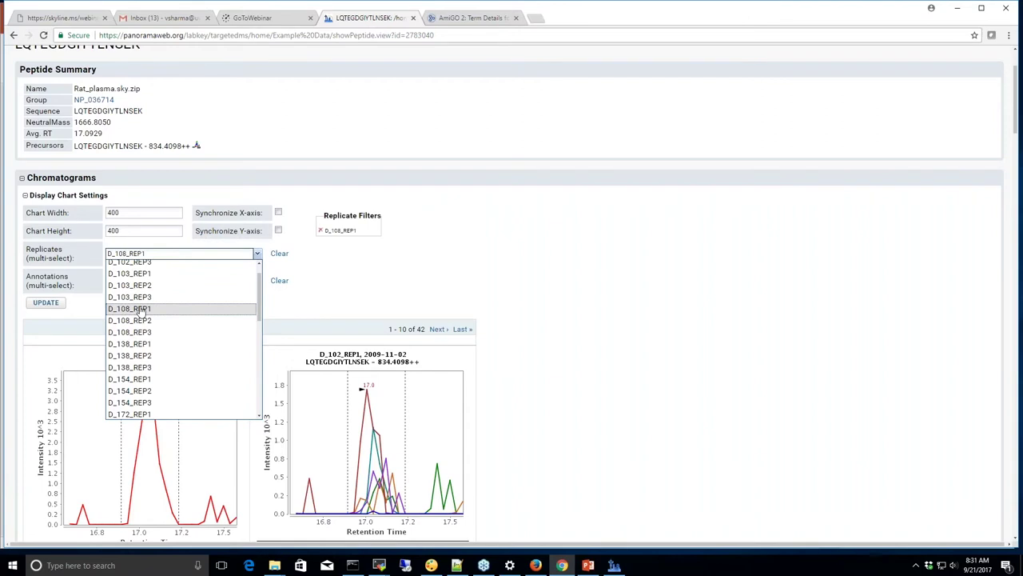
click(136, 333)
click(137, 357)
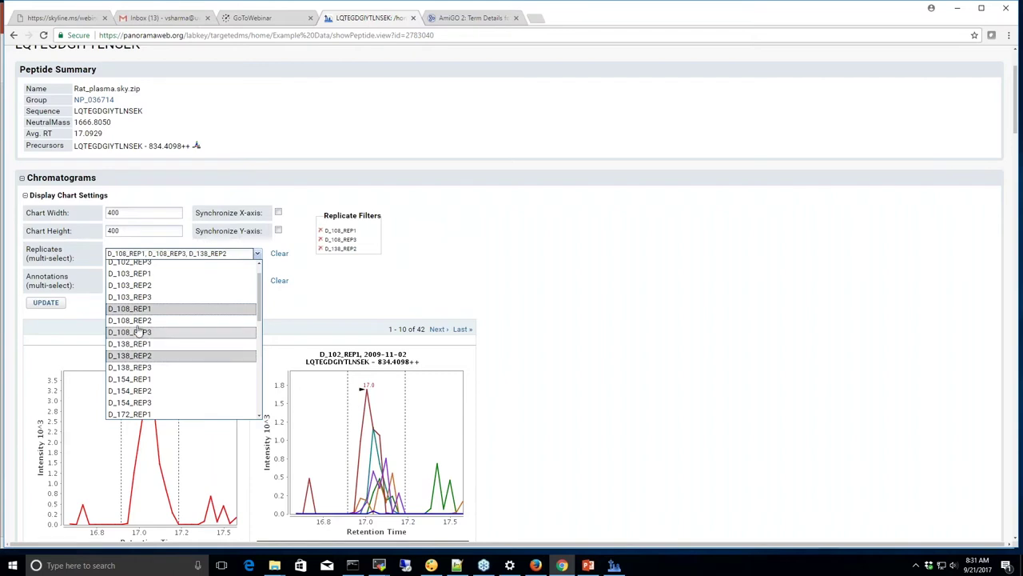
click(136, 367)
click(164, 355)
click(281, 255)
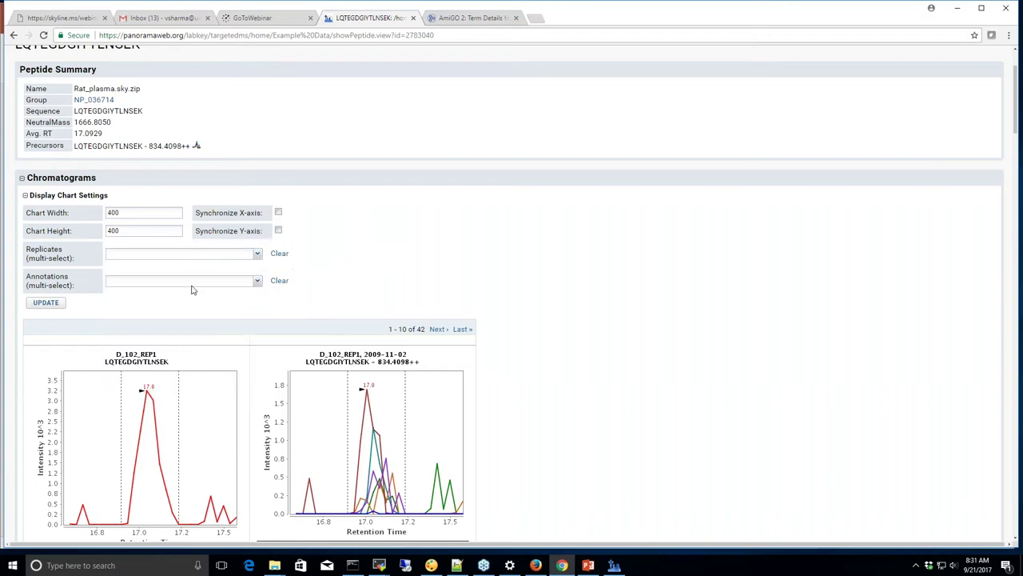
Filter the chromatograms by the Condition : Healthy annotation and update
click(257, 285)
scroll(248, 323, down, 3)
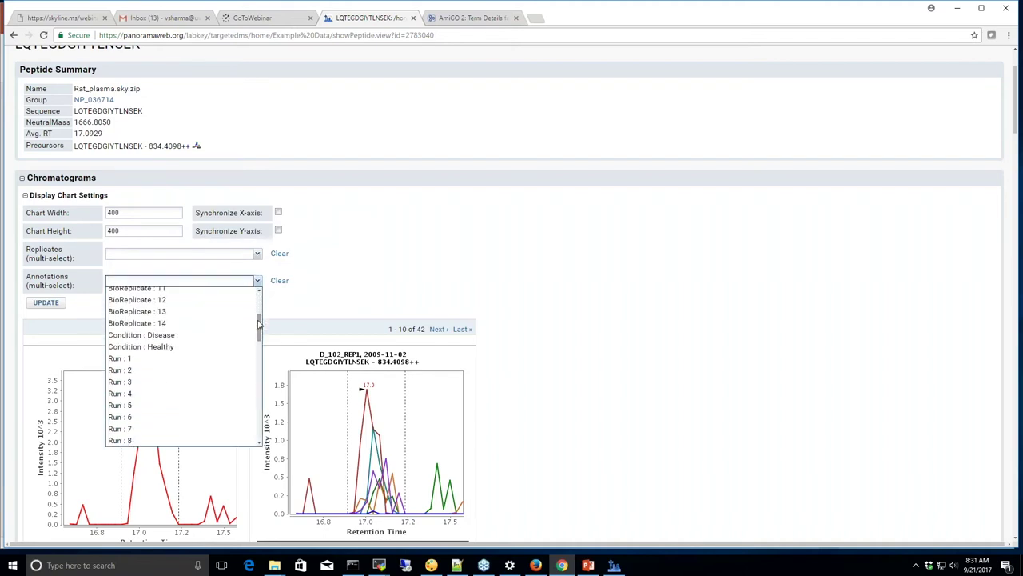
click(168, 350)
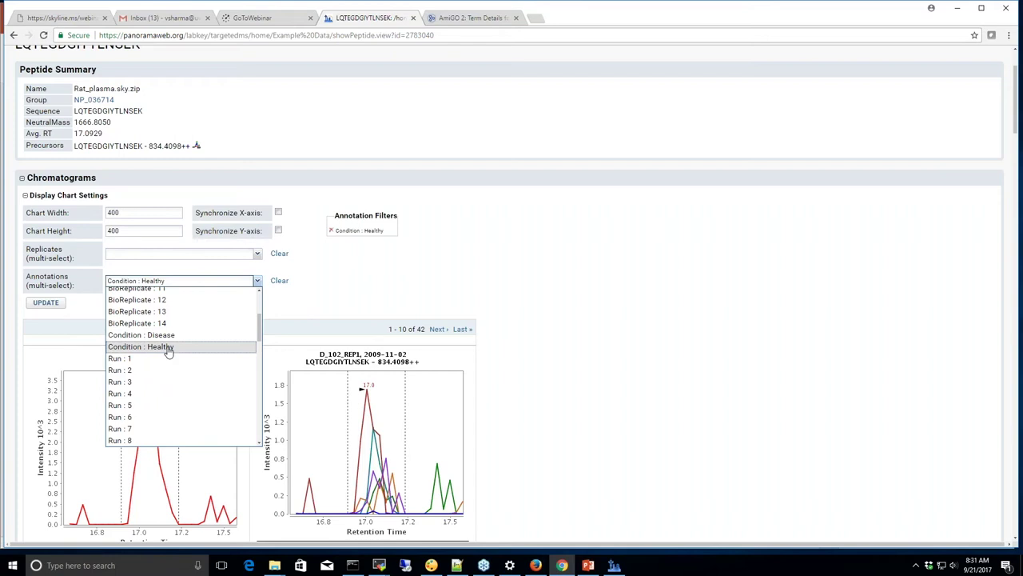
click(59, 302)
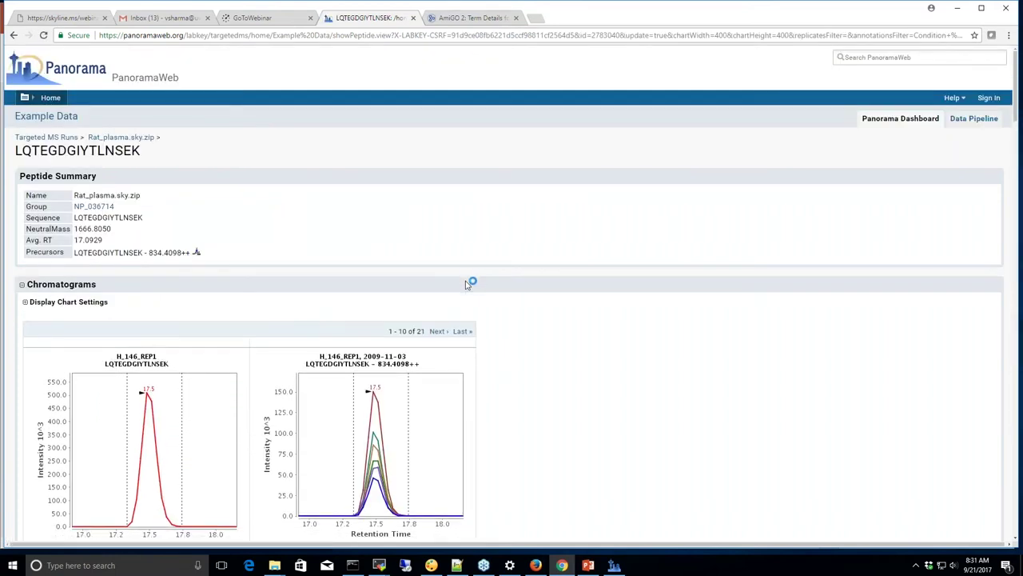
Note the matching chromatogram count, then return to the Rat_plasma.sky.zip document page
drag(426, 224, 389, 224)
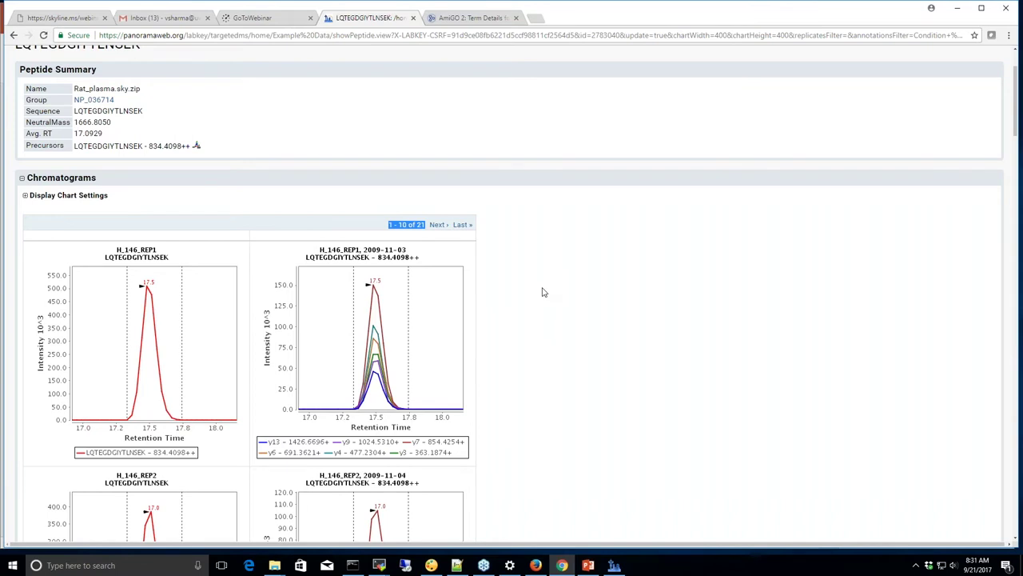
scroll(542, 291, up, 1)
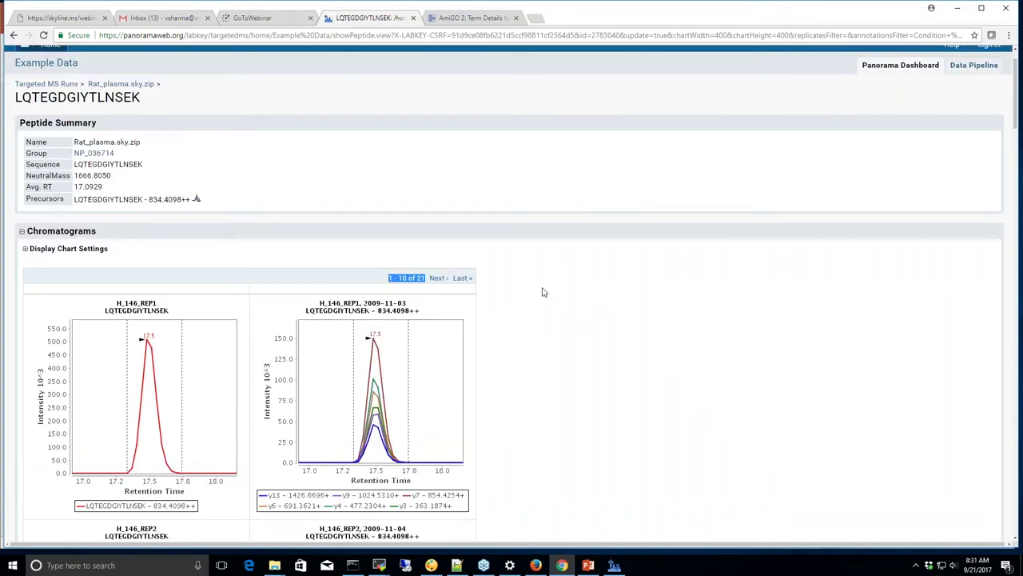
scroll(542, 292, up, 1)
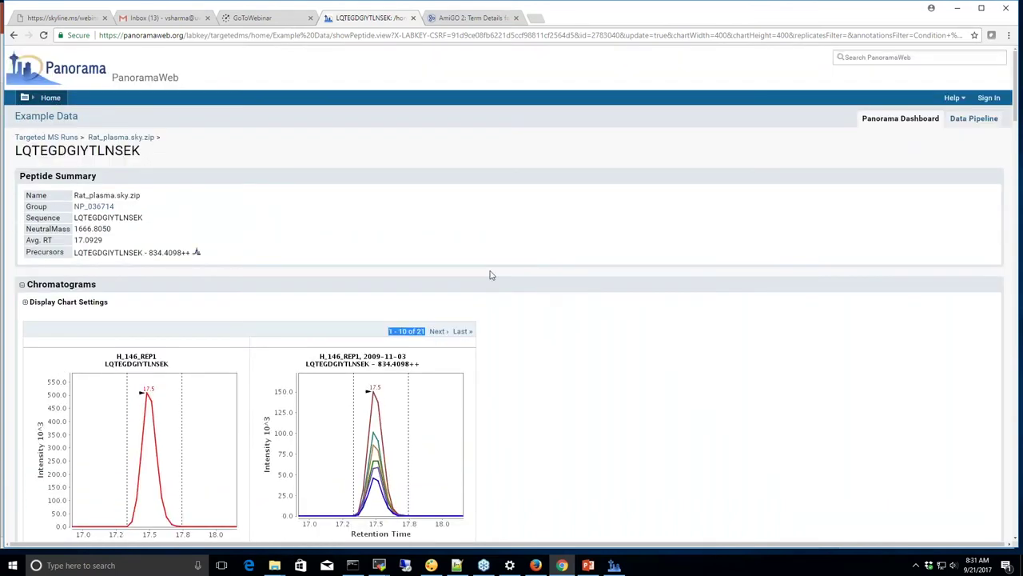
click(136, 138)
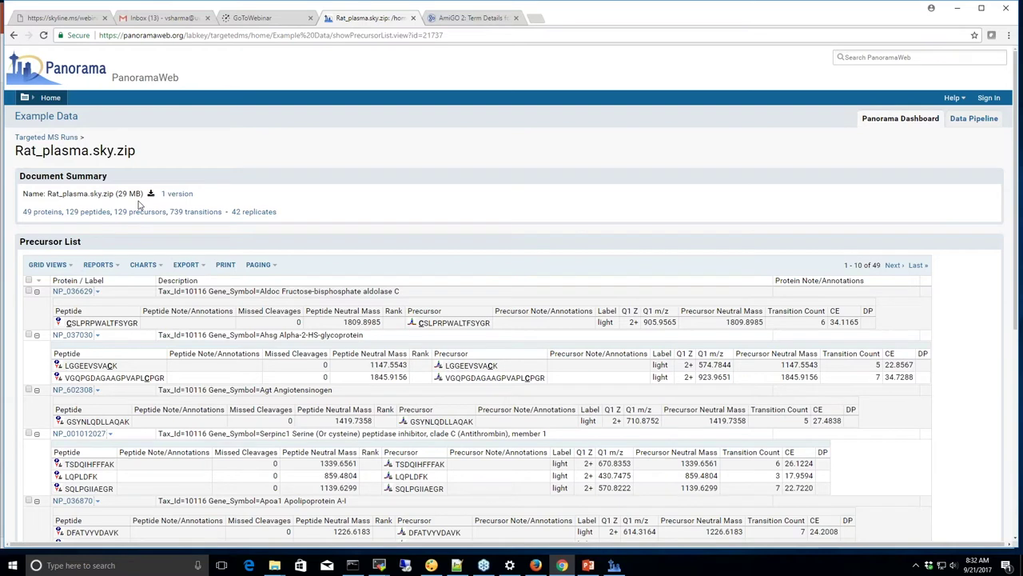
Download the Rat_plasma.sky.zip document
click(150, 193)
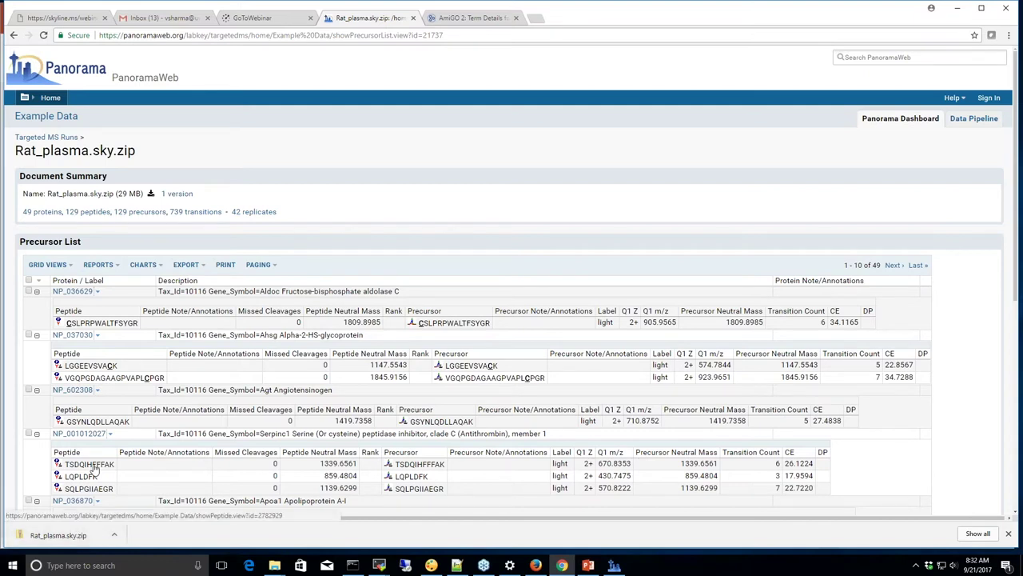
Return to the PanoramaWeb home page via the Panorama logo
click(61, 73)
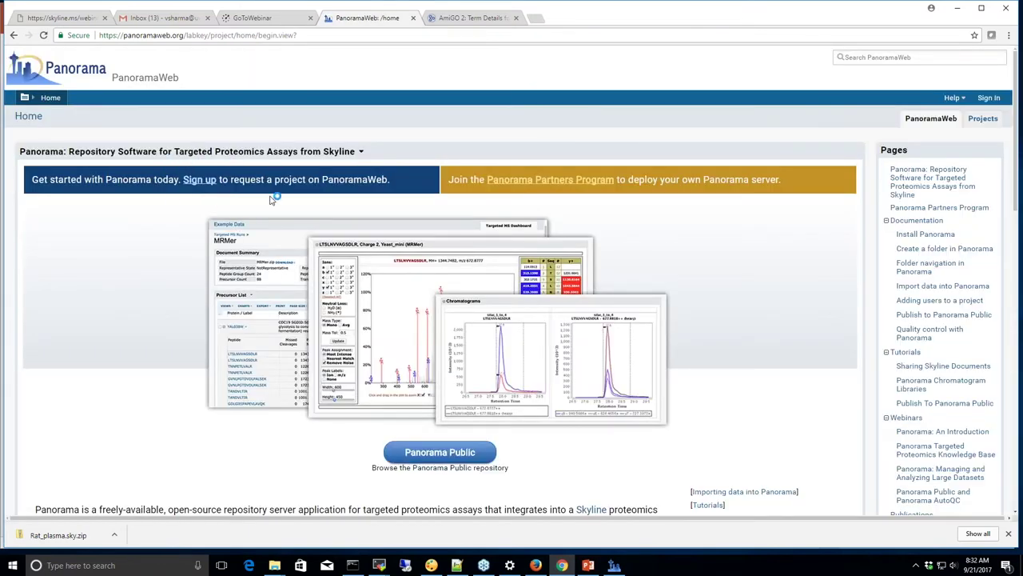
click(200, 180)
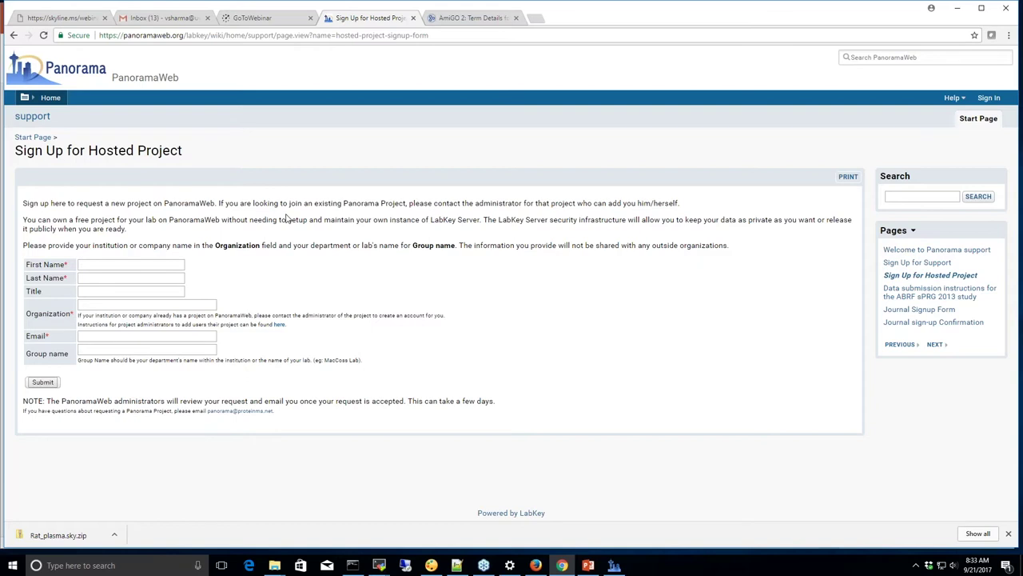
click(94, 74)
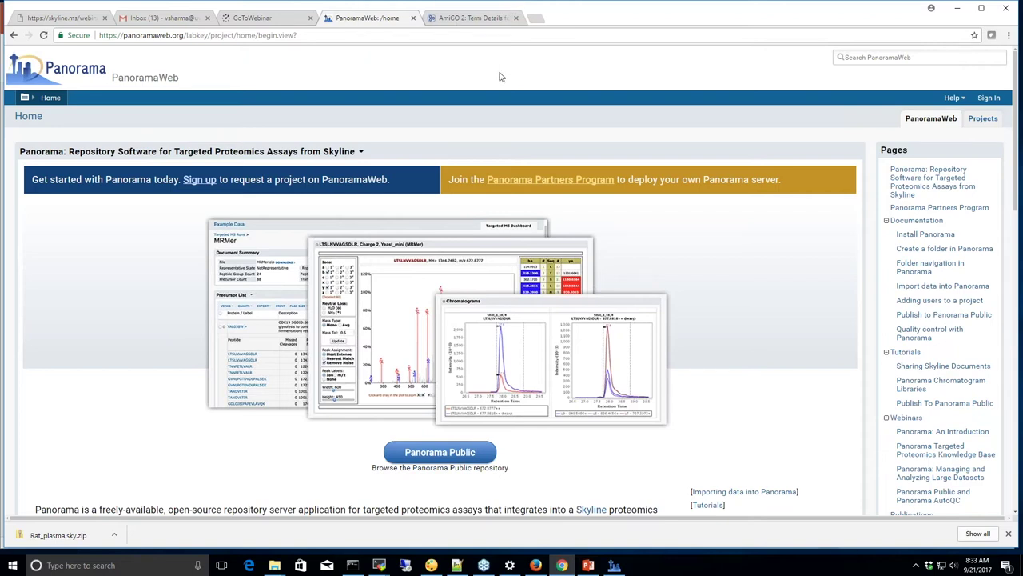
Replace the autofilled email with your account email, enter your password, and sign in
click(988, 99)
drag(111, 160, 35, 165)
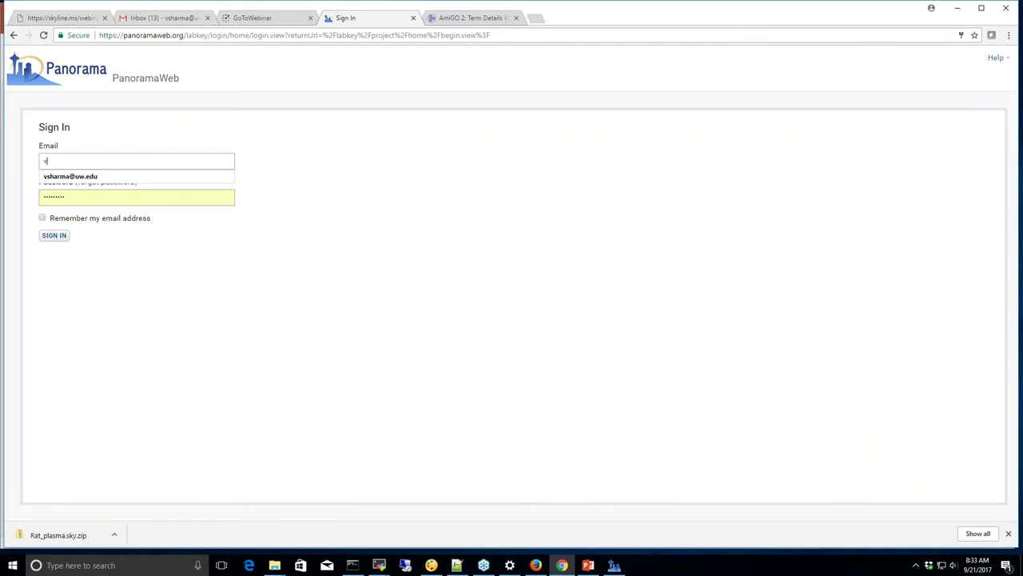
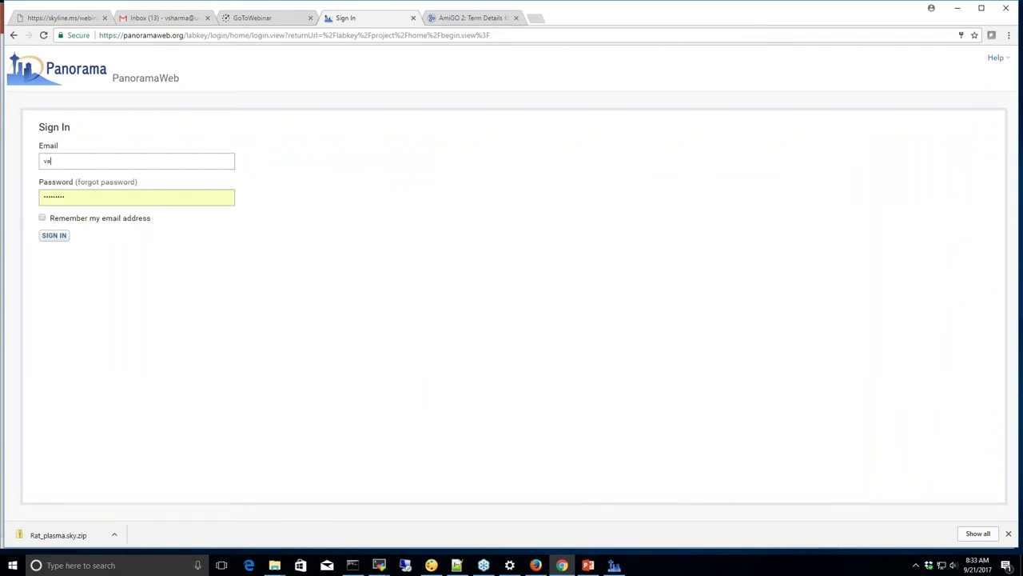
key(Tab)
text(•••••••)
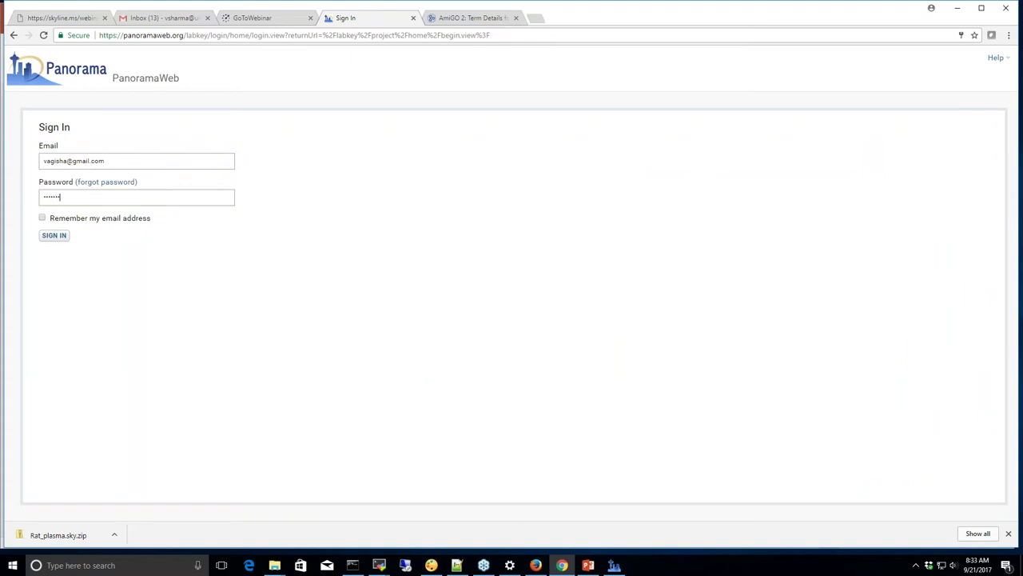
click(53, 236)
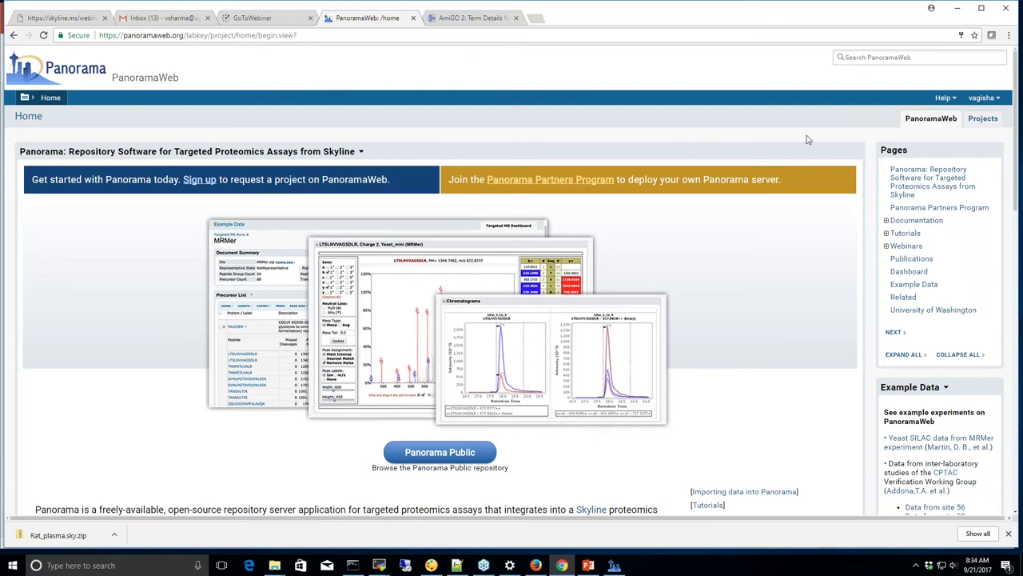
Open the Webinar Demo project from the Projects list
click(981, 125)
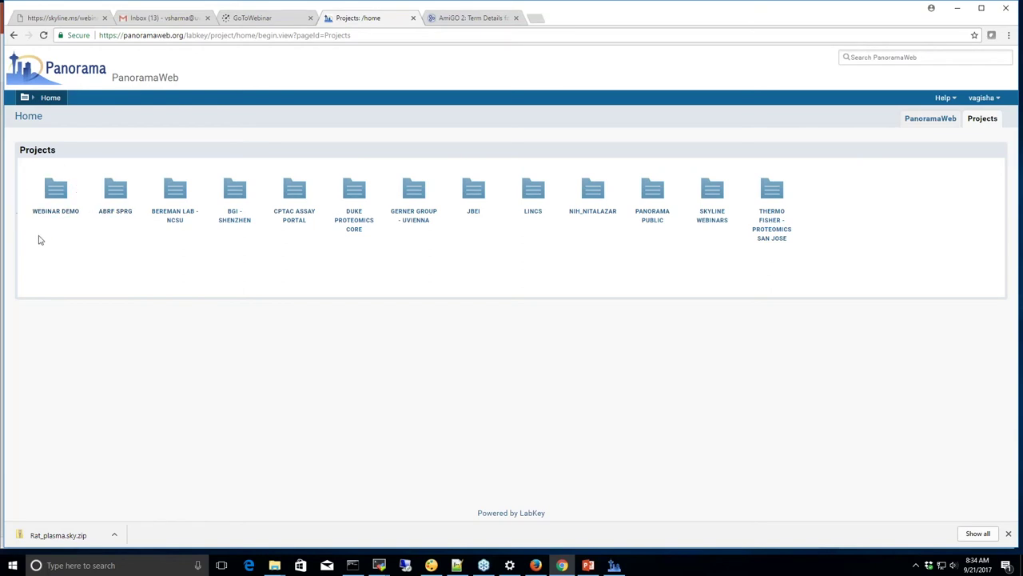
click(54, 192)
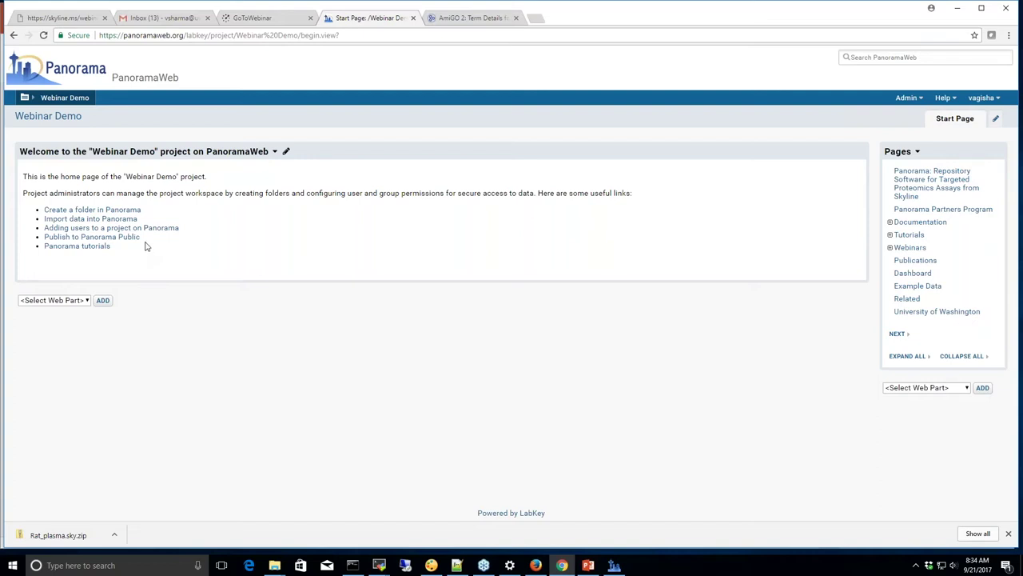
click(130, 211)
scroll(334, 260, down, 1)
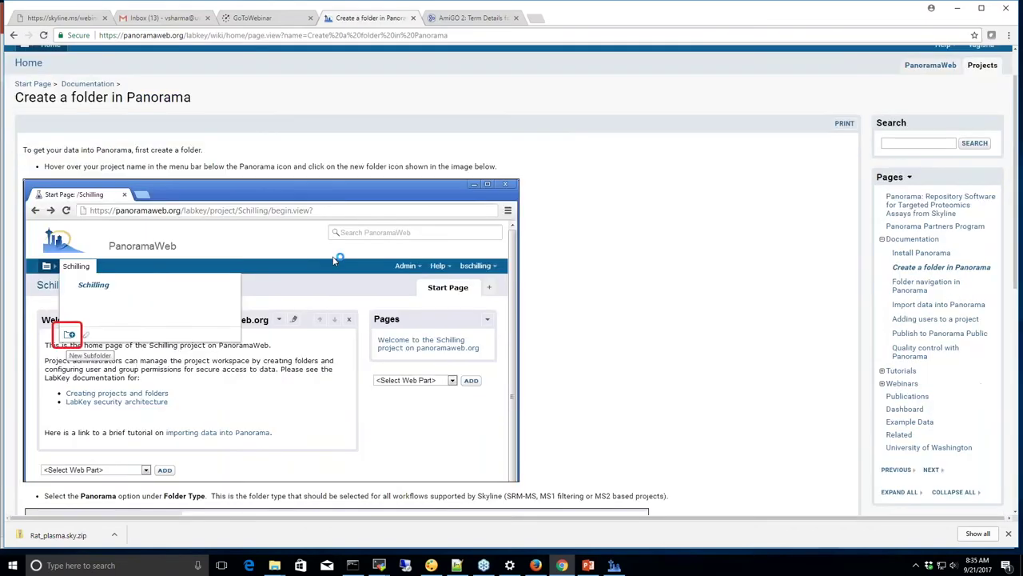
scroll(334, 260, down, 5)
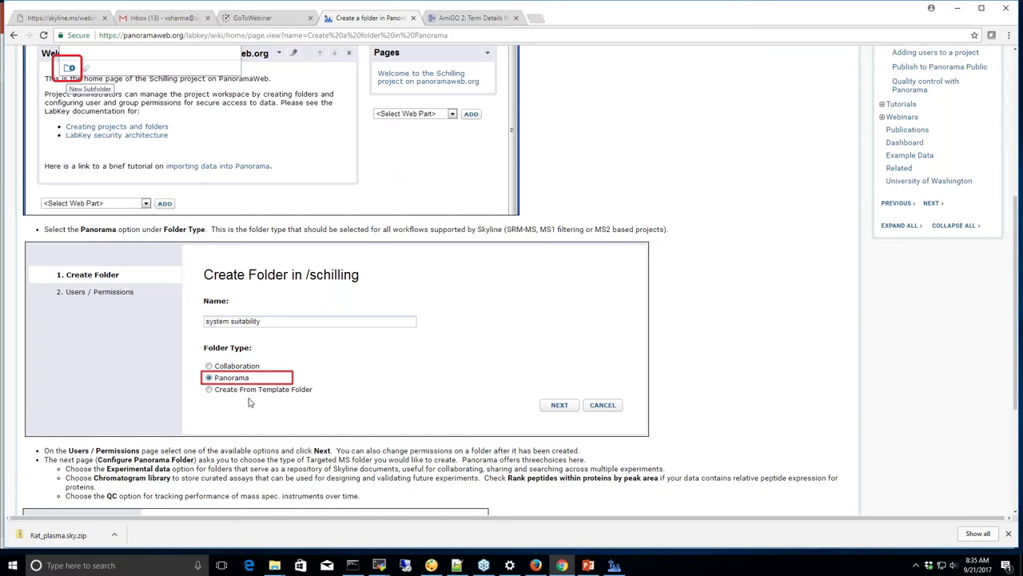
scroll(249, 399, down, 2)
scroll(248, 399, down, 2)
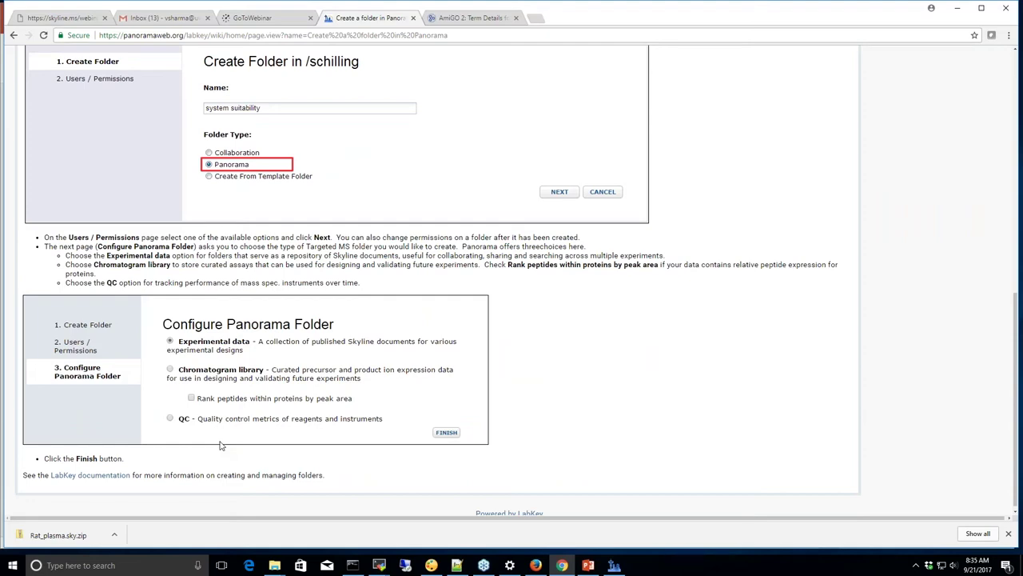
scroll(166, 408, up, 1)
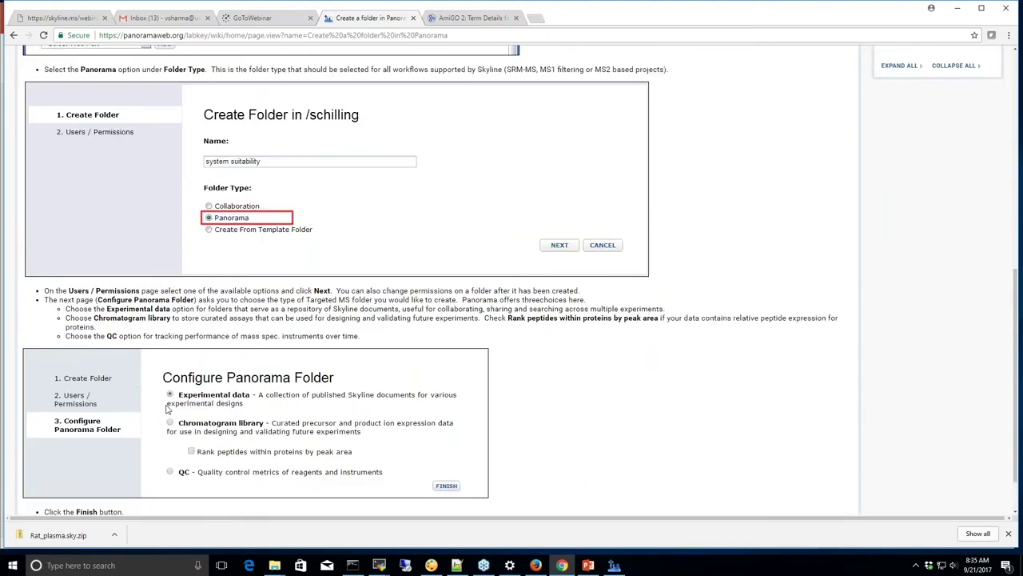
scroll(166, 407, up, 6)
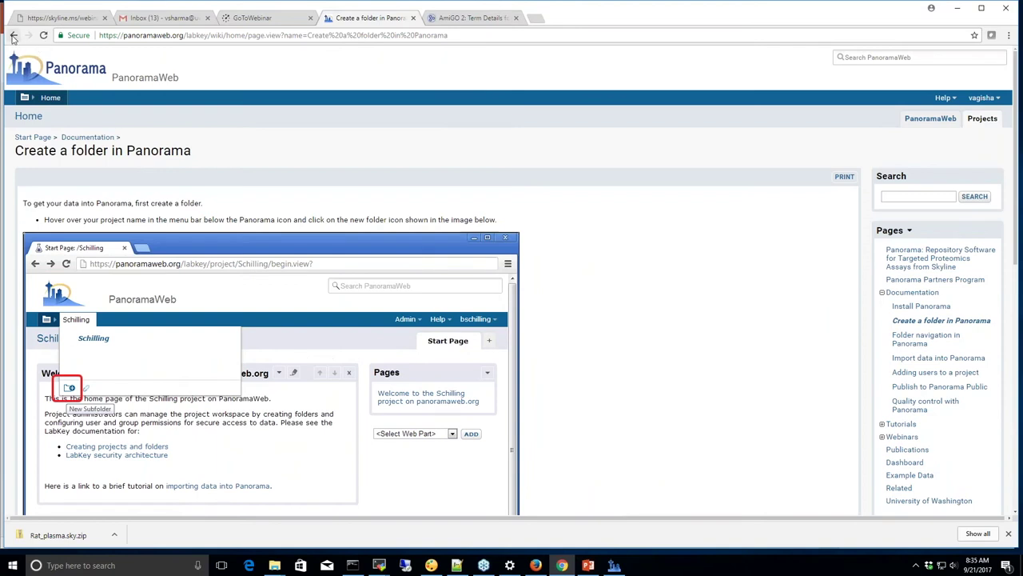
click(12, 36)
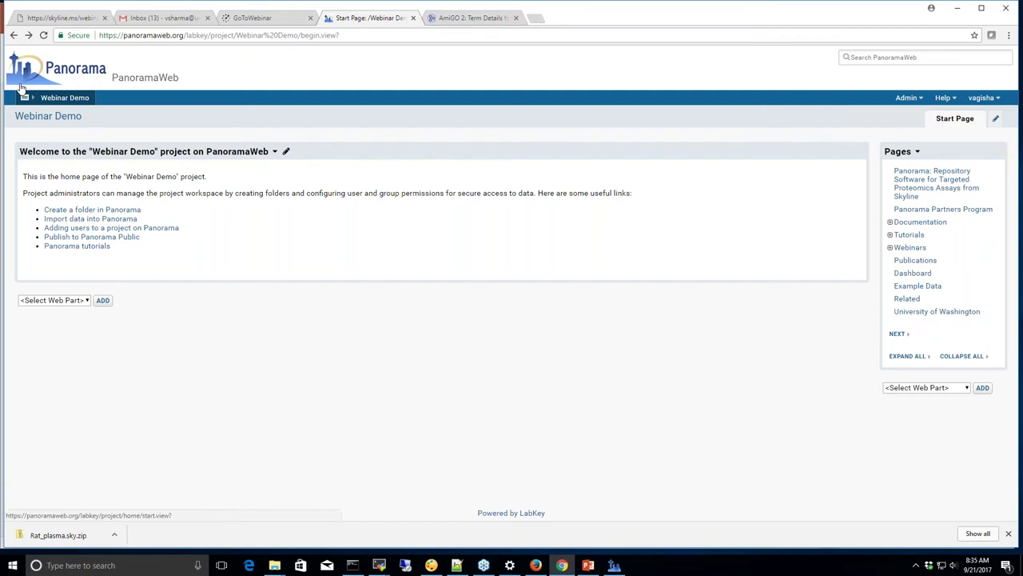
Bring up the project dropdown from the menu bar's folder icon
mouse_move(27, 98)
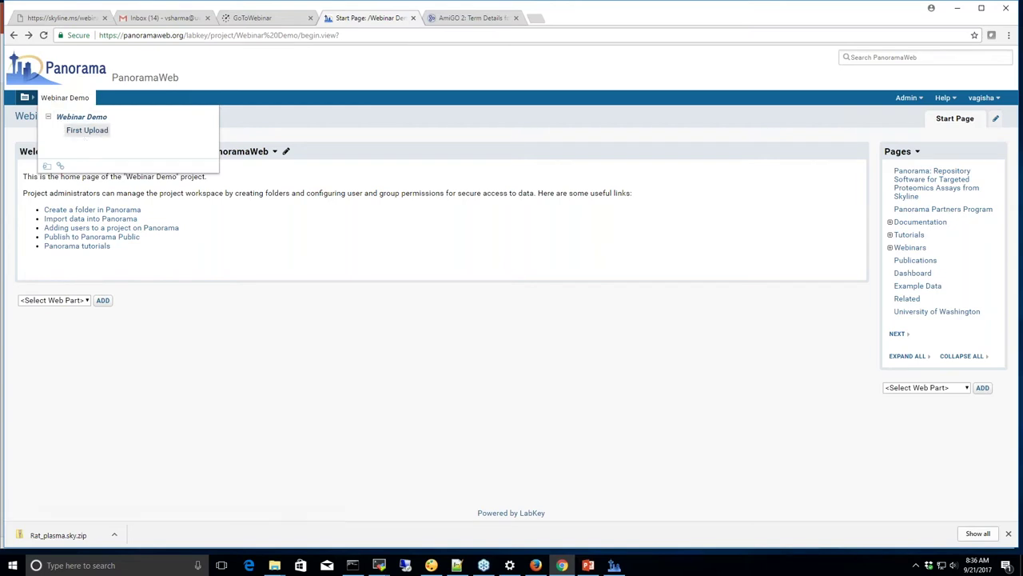
Navigate to Webinar Demo's First Upload folder, whose dashboard shows no Targeted MS runs
click(86, 132)
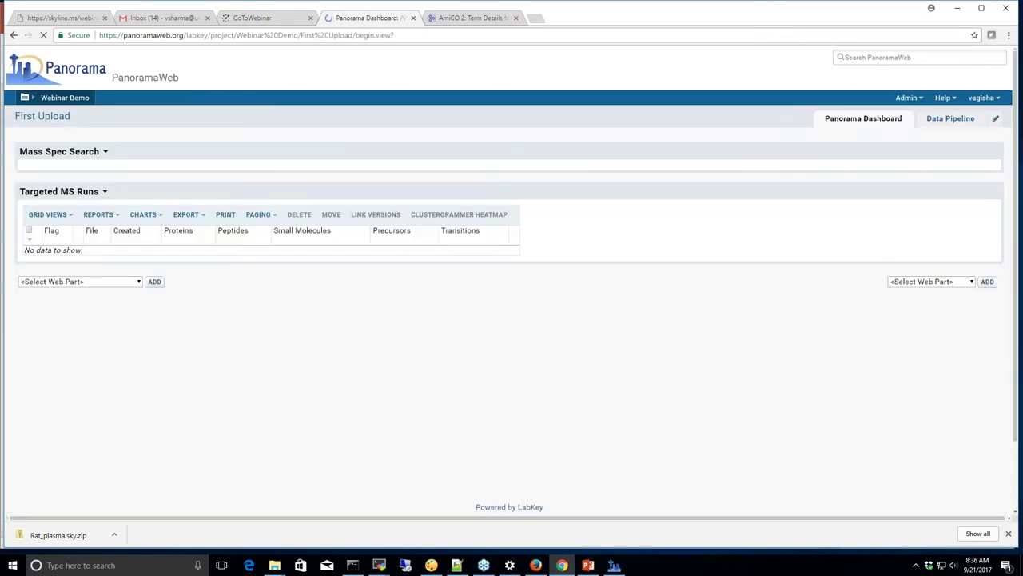
click(69, 99)
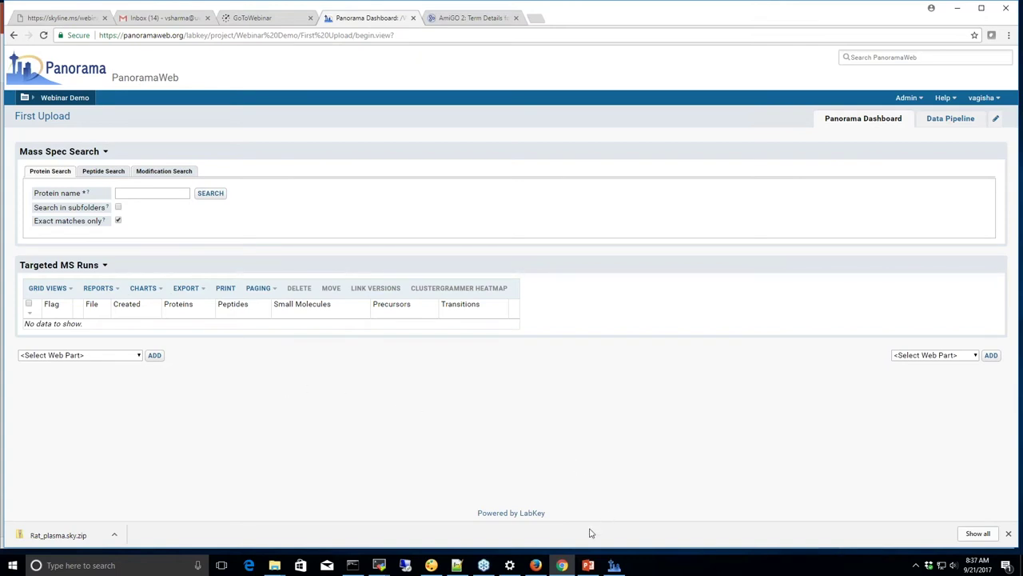
Bring up and enlarge the Skyline window for Study9S_Site52_v1.sky, then start Publish to Panorama
click(616, 565)
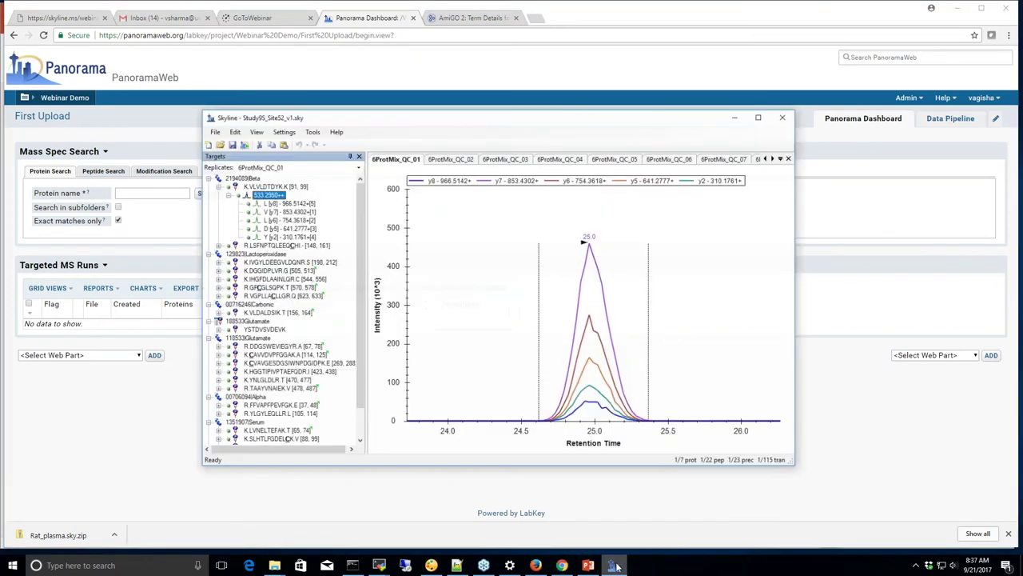
drag(582, 117, 541, 88)
drag(766, 441, 797, 474)
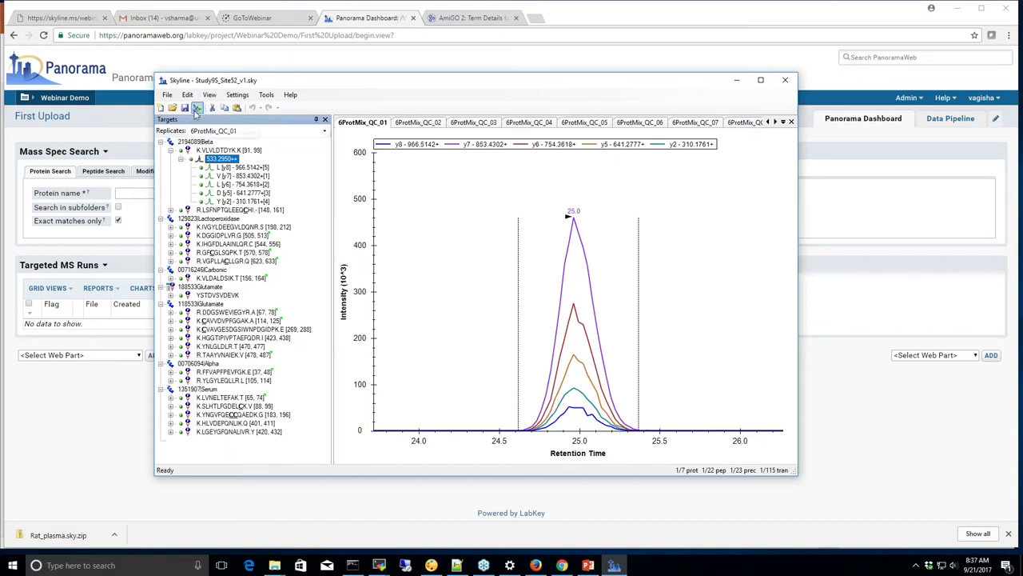
click(197, 108)
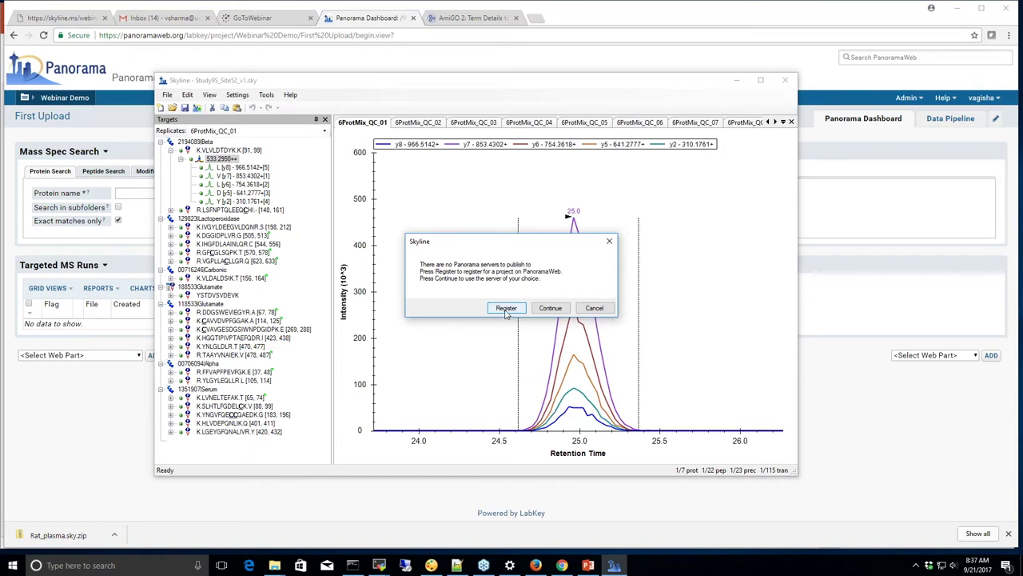
Add the panoramaweb.org server with your account email and save the server settings
click(549, 310)
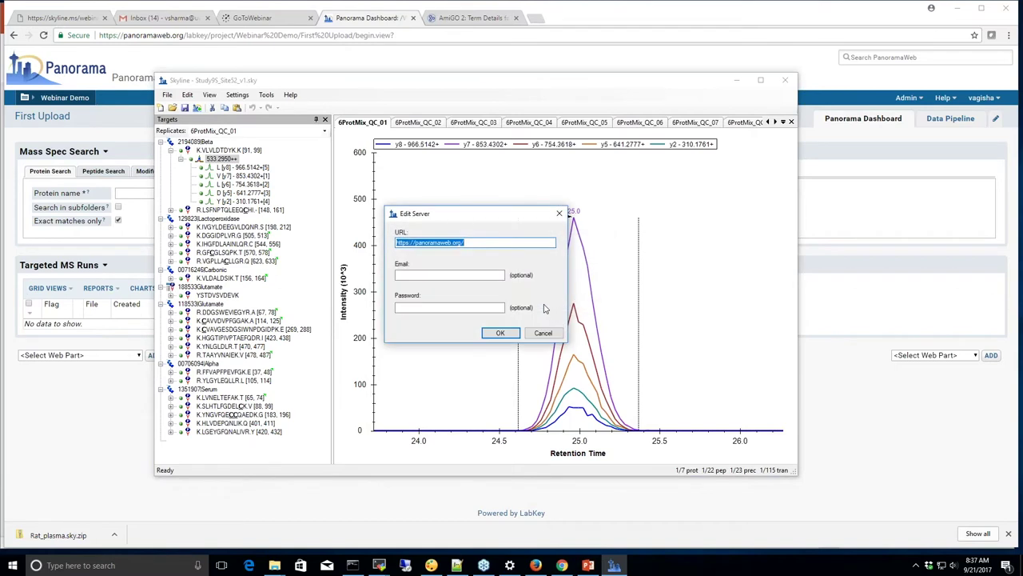
drag(465, 242, 392, 242)
click(406, 275)
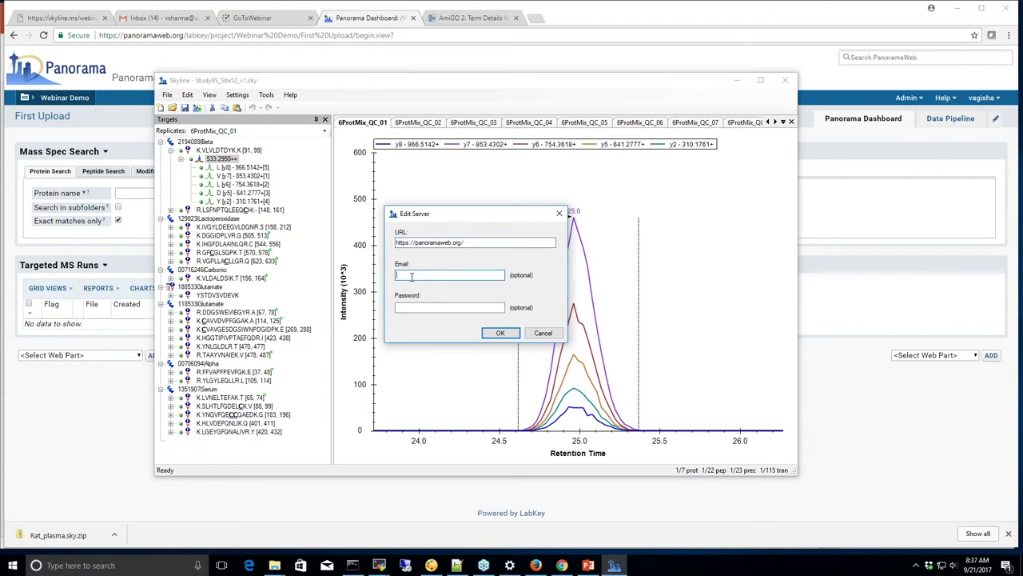
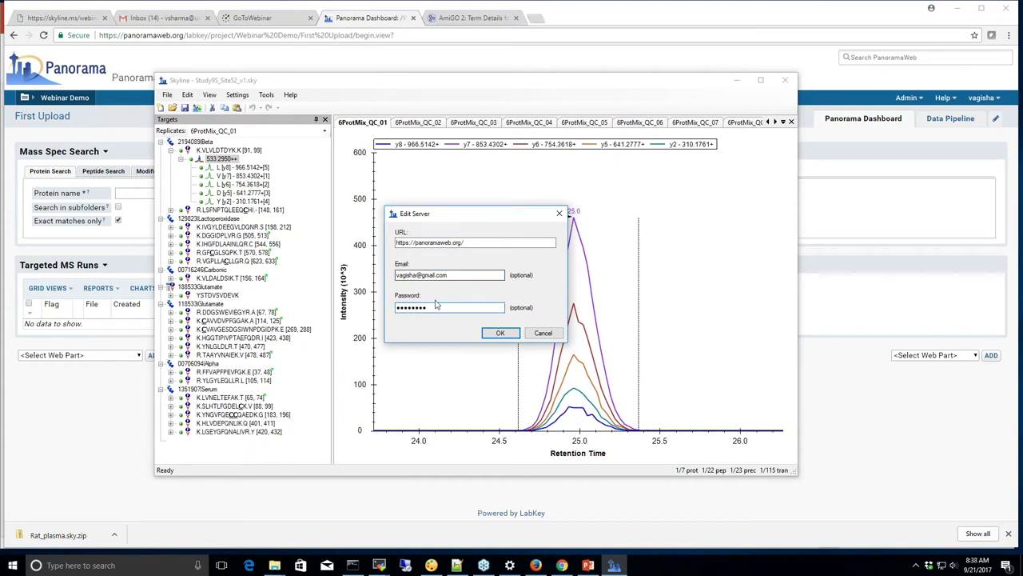
click(497, 333)
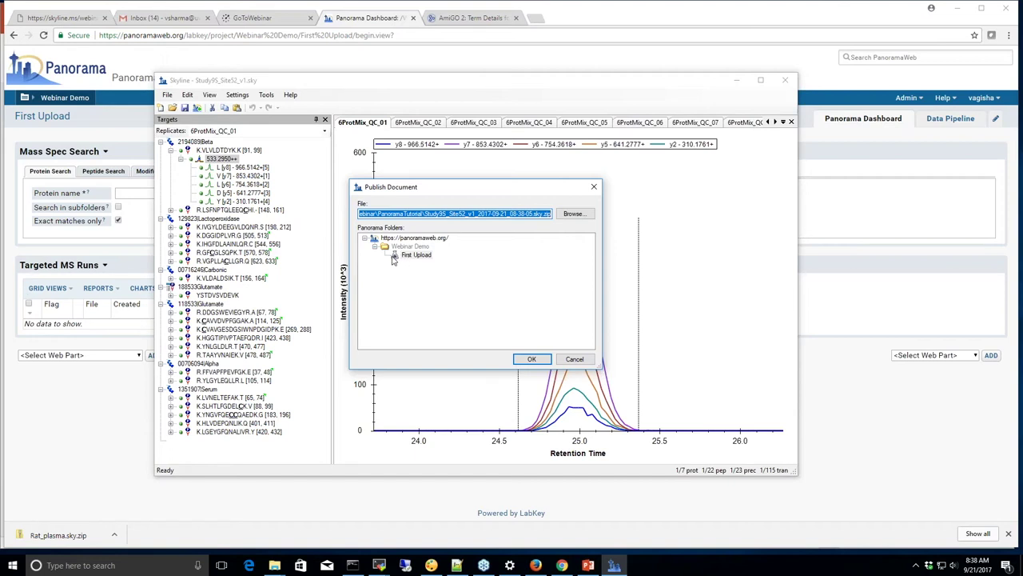
Publish Study9S_Site52_v1.sky to First Upload and view the published file in PanoramaWeb
click(405, 257)
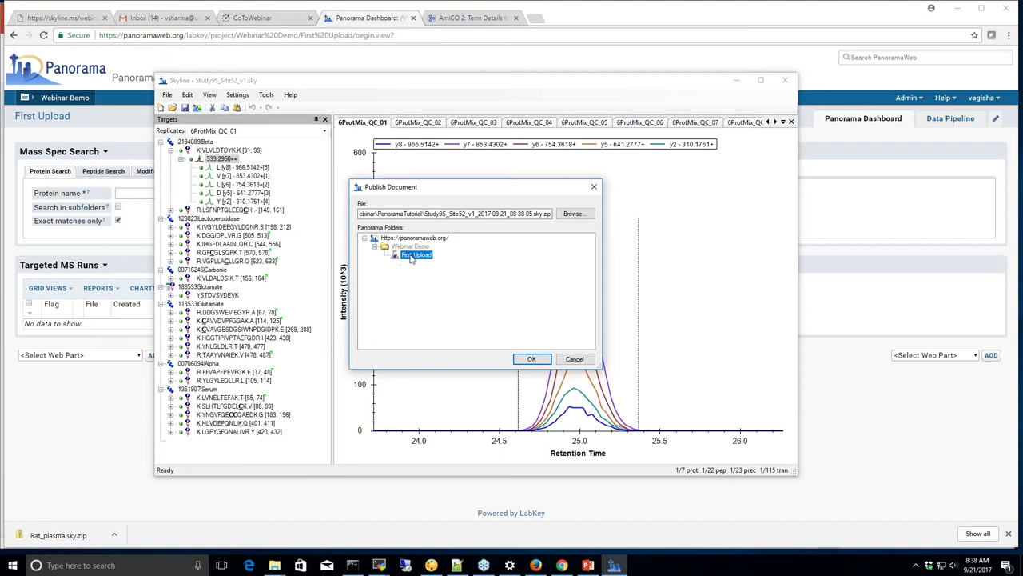
click(526, 359)
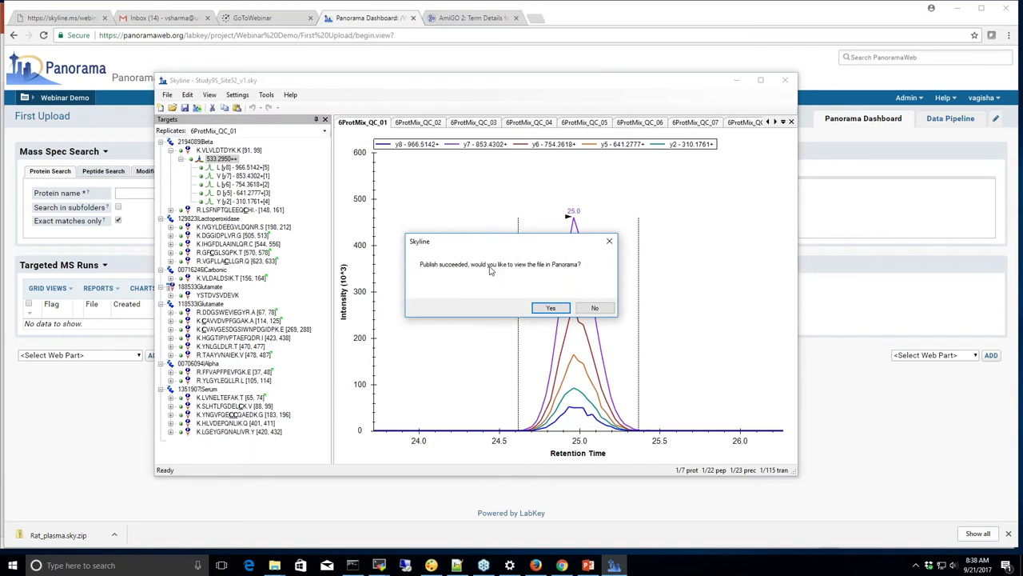
click(550, 307)
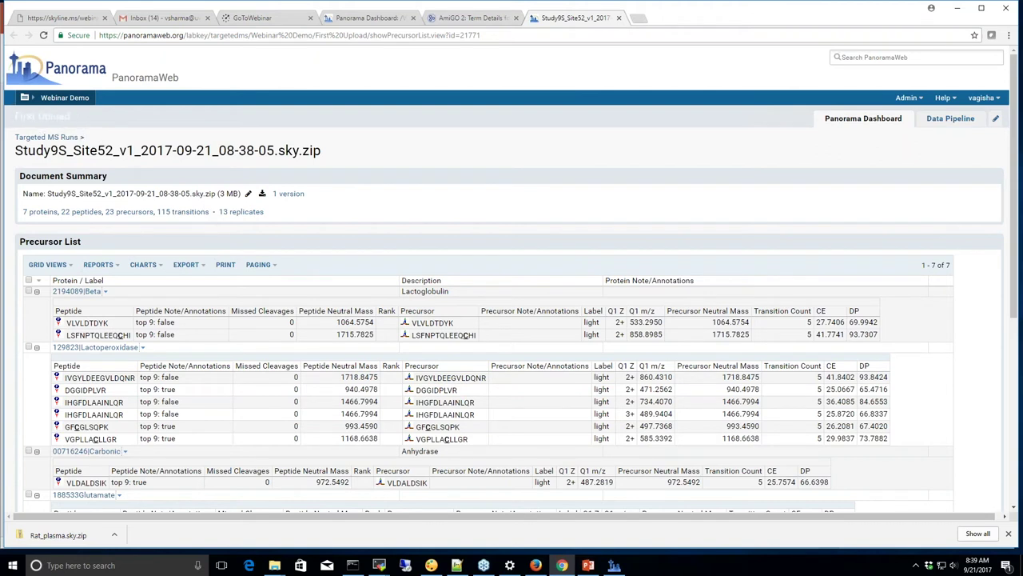
Return to the First Upload dashboard, now listing the uploaded Study9S_Site52_v1 run
click(52, 120)
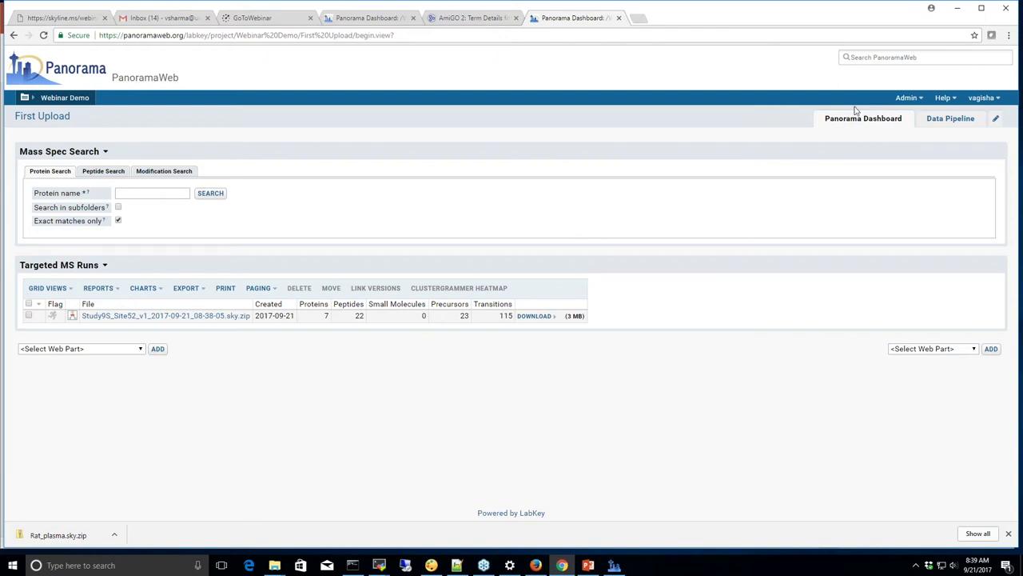
Open the First Upload folder permissions, leave inheritance off, and remove the existing Reader user
click(911, 99)
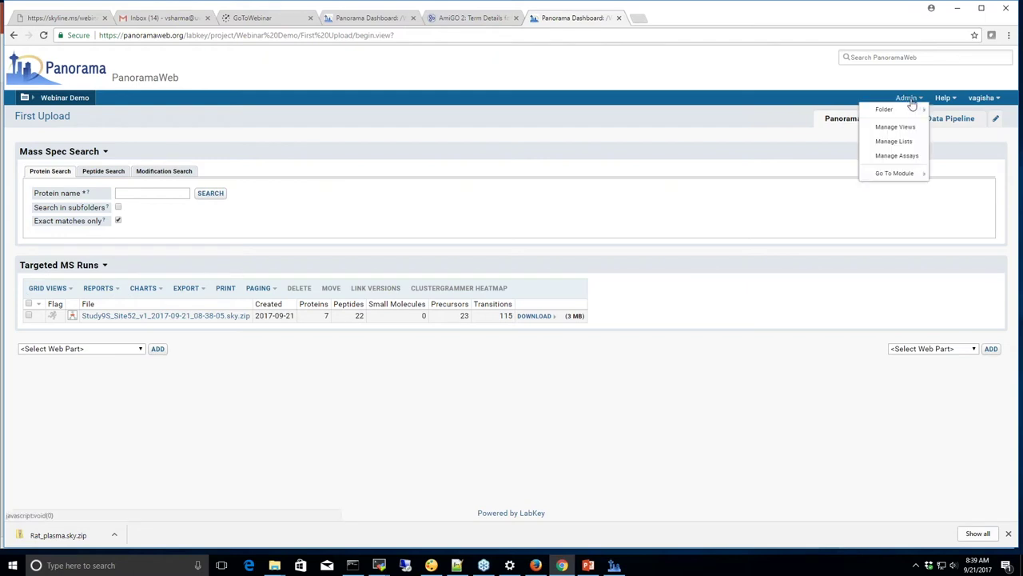
mouse_move(907, 111)
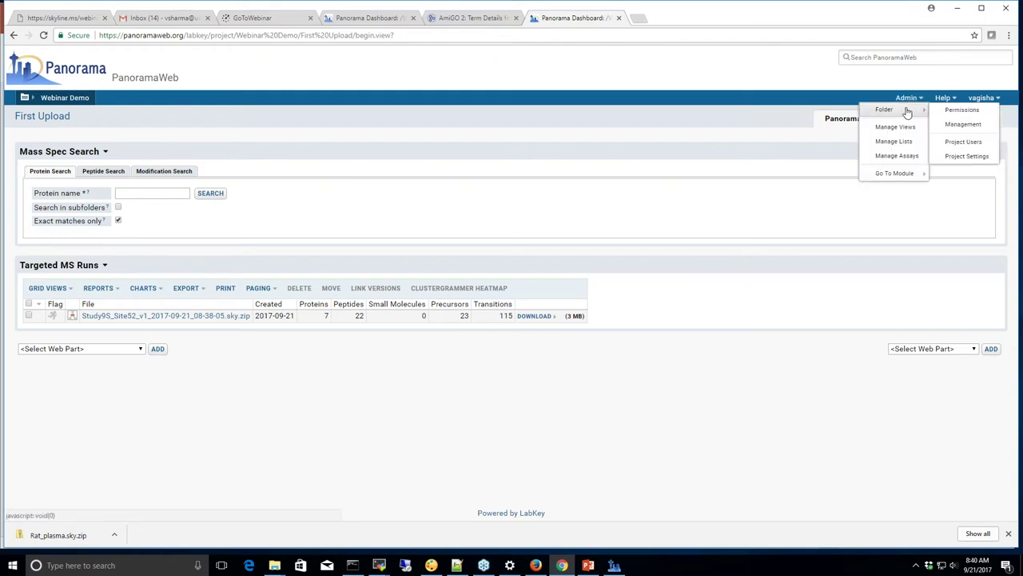
click(955, 111)
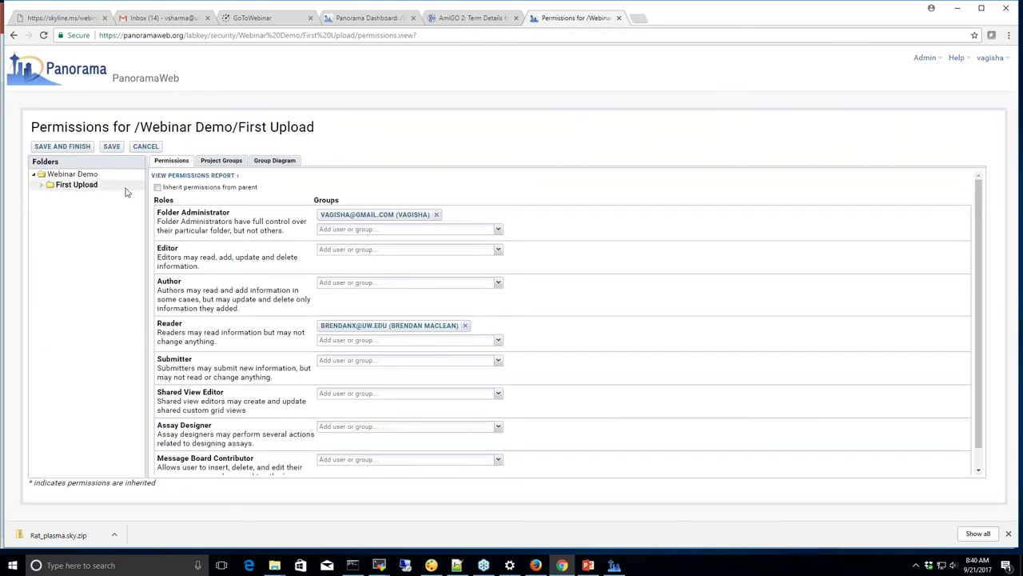
click(157, 188)
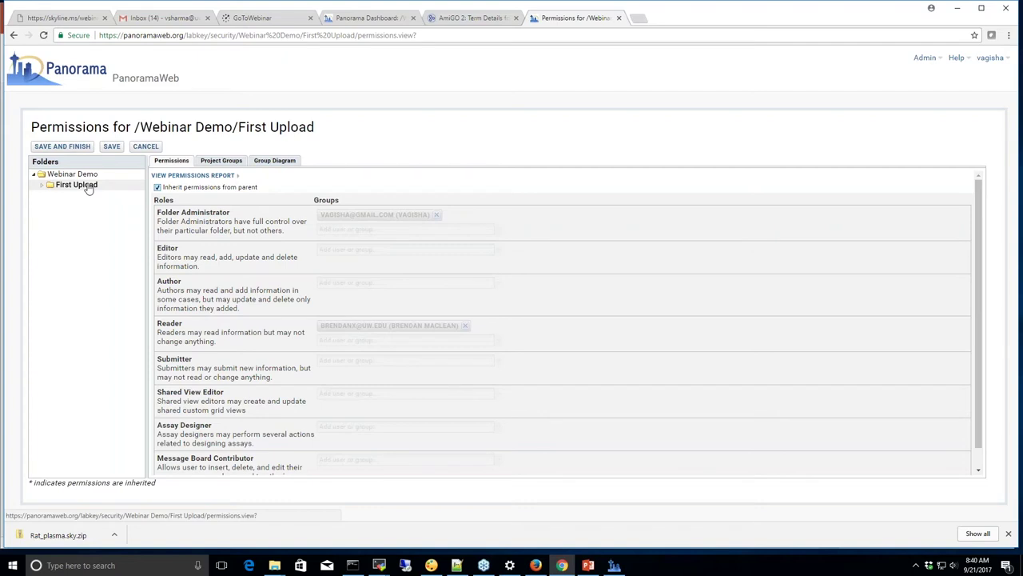
click(158, 188)
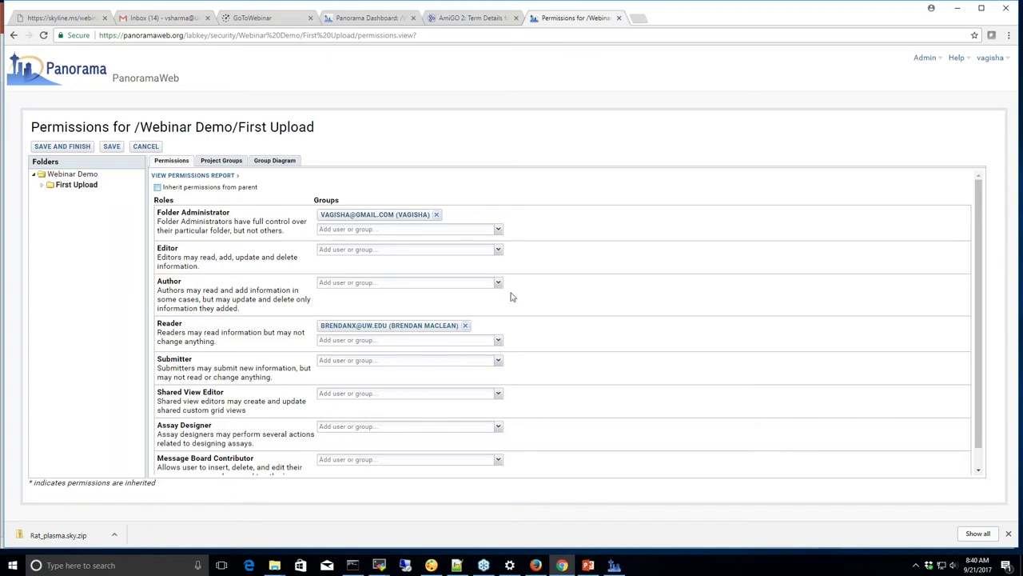
click(464, 325)
Search for the collaborator by name, add them to the Reader role, and save the permissions
scroll(575, 245, down, 1)
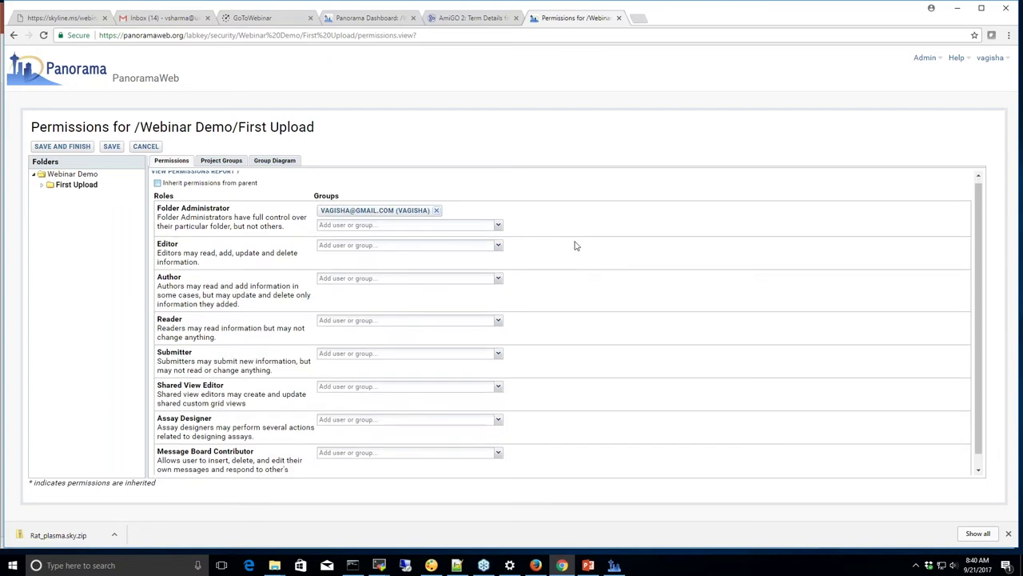
scroll(575, 245, down, 1)
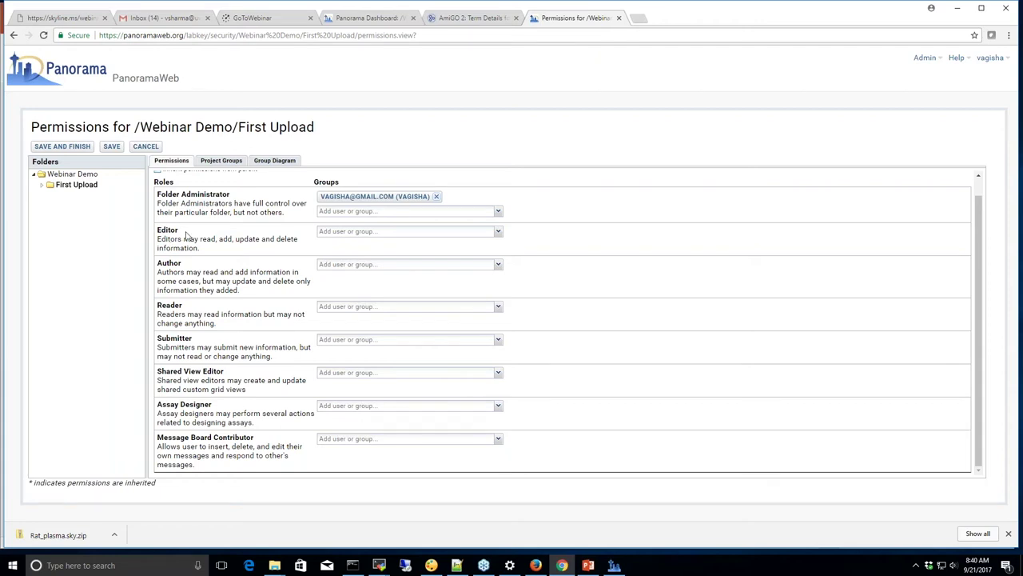
scroll(198, 243, up, 1)
scroll(198, 243, up, 1)
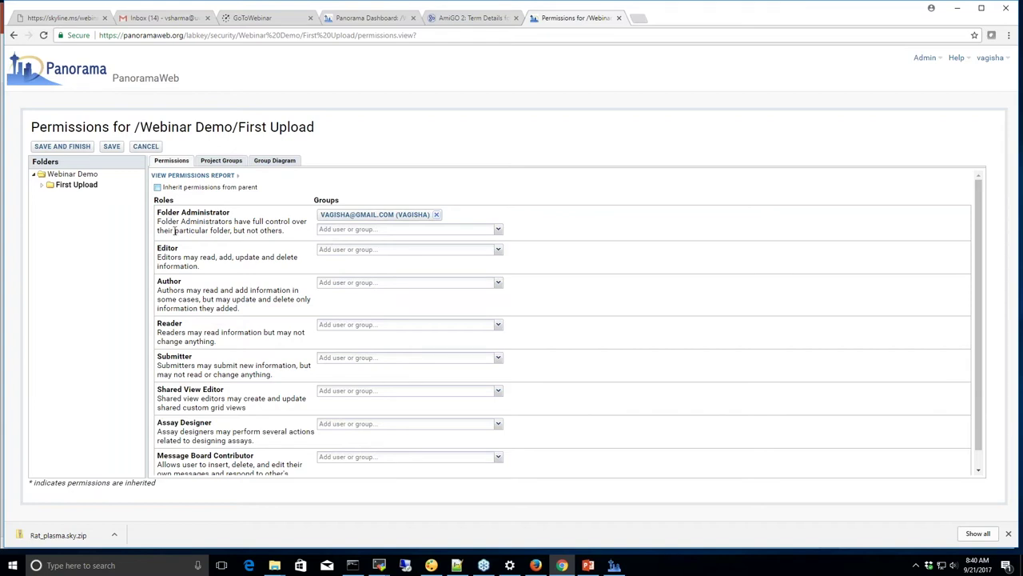
click(497, 326)
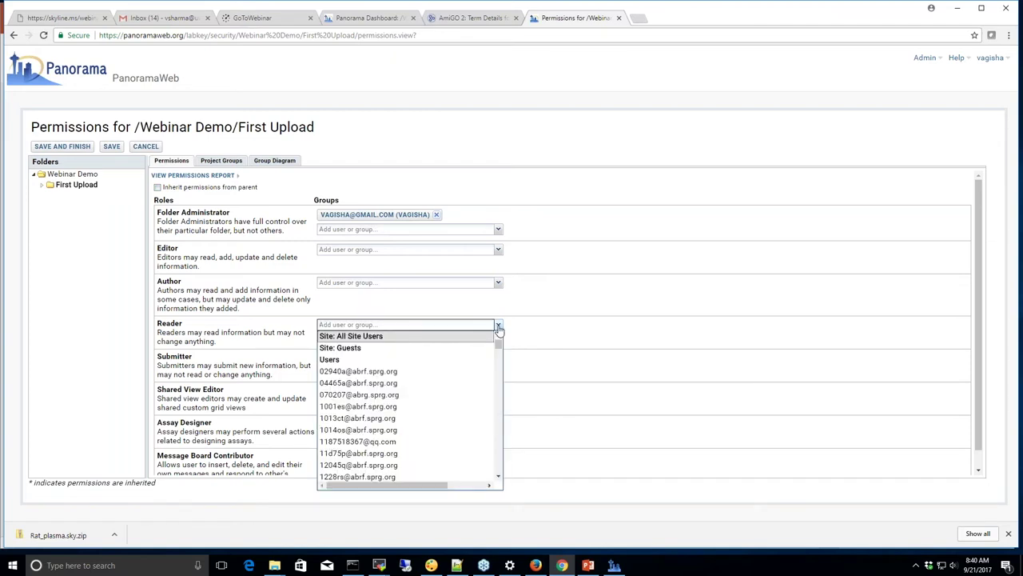
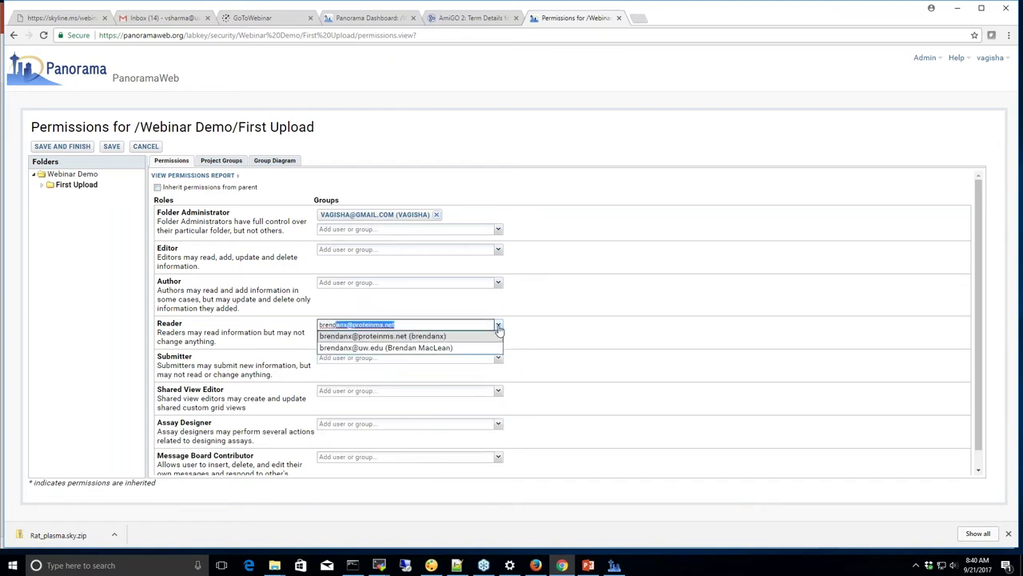
click(450, 347)
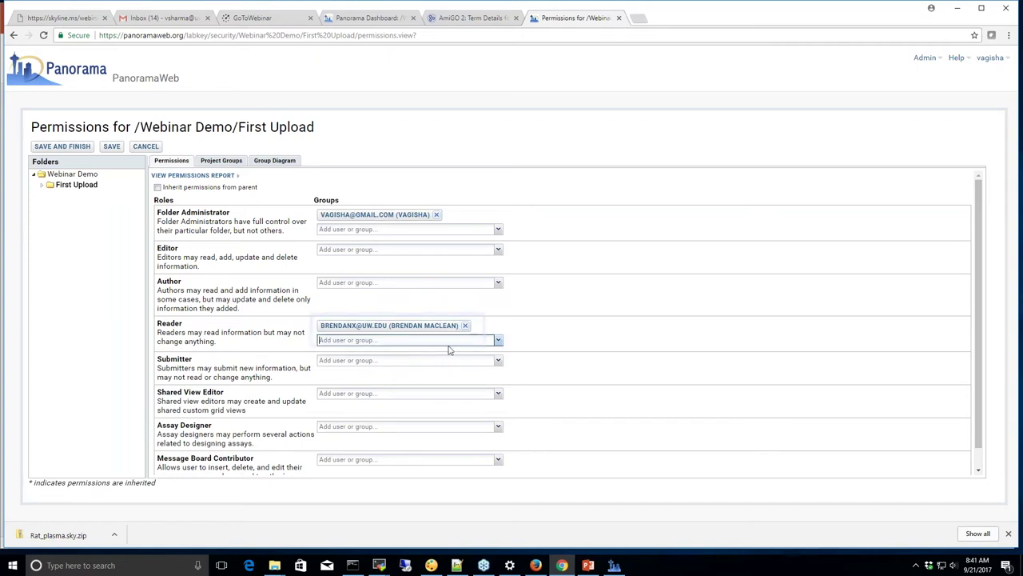
click(111, 146)
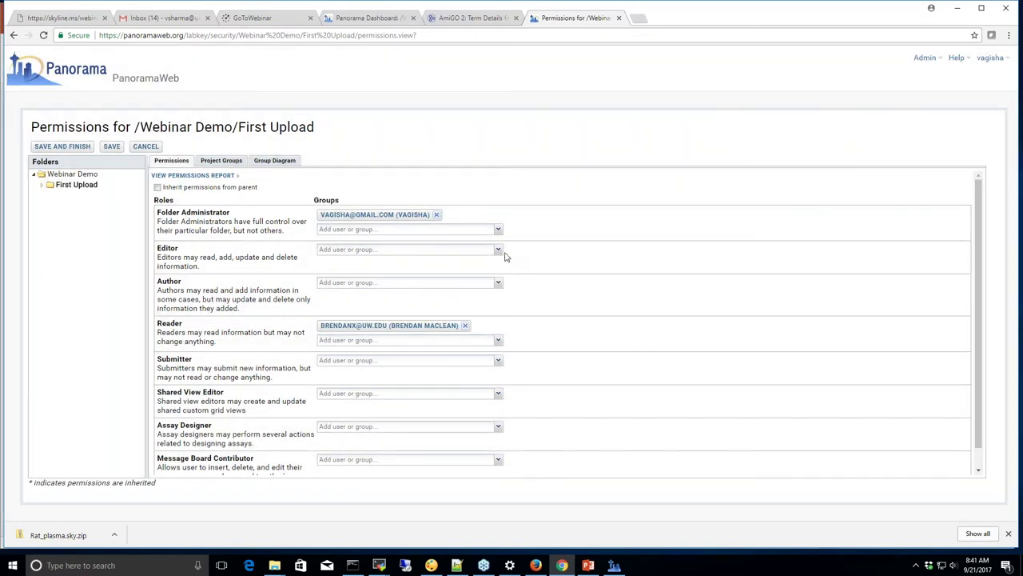
Check Project Groups, add Site: Guests to Reader, cancel, then show the Panorama Public slide
click(221, 161)
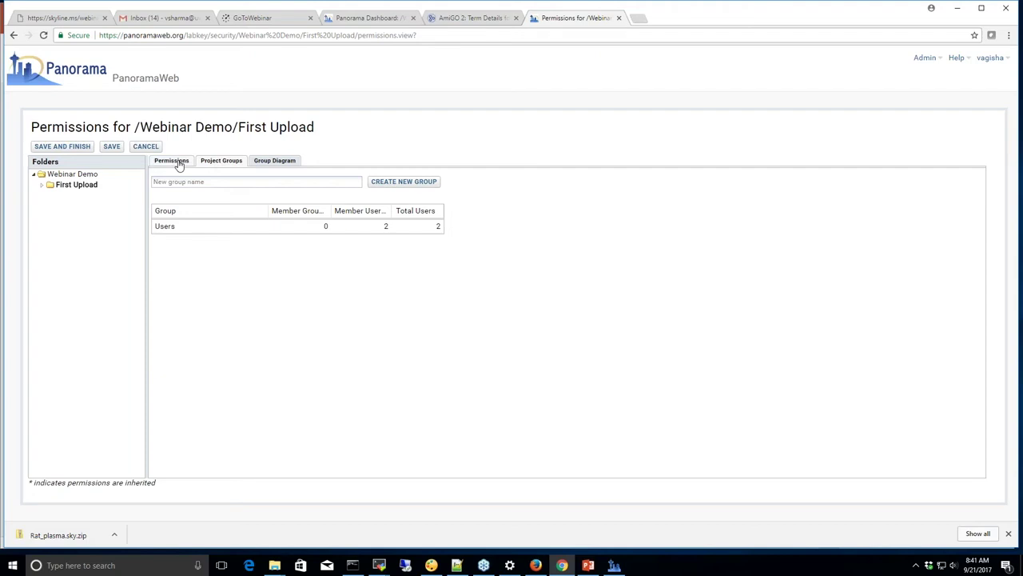
click(177, 162)
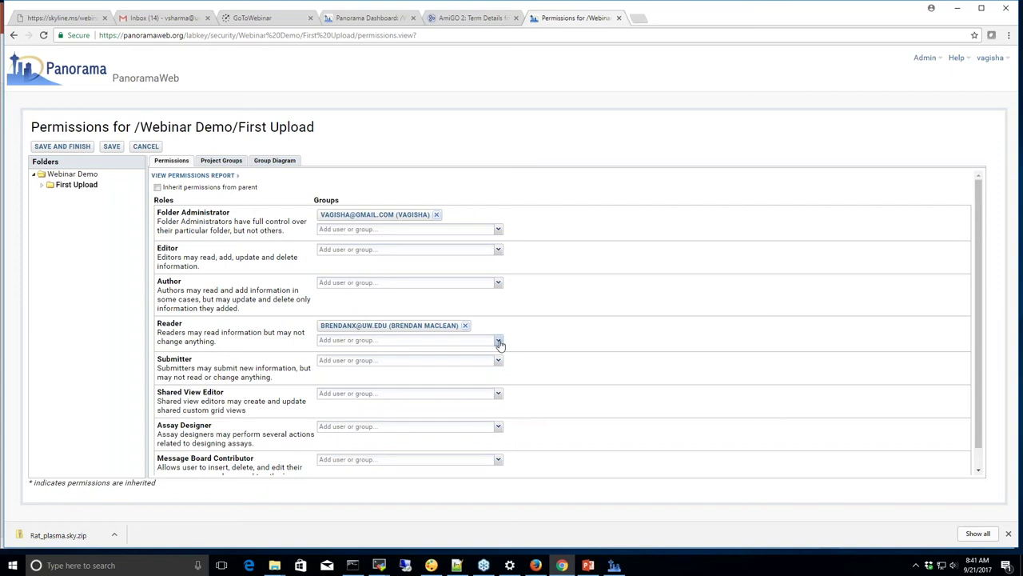
click(499, 344)
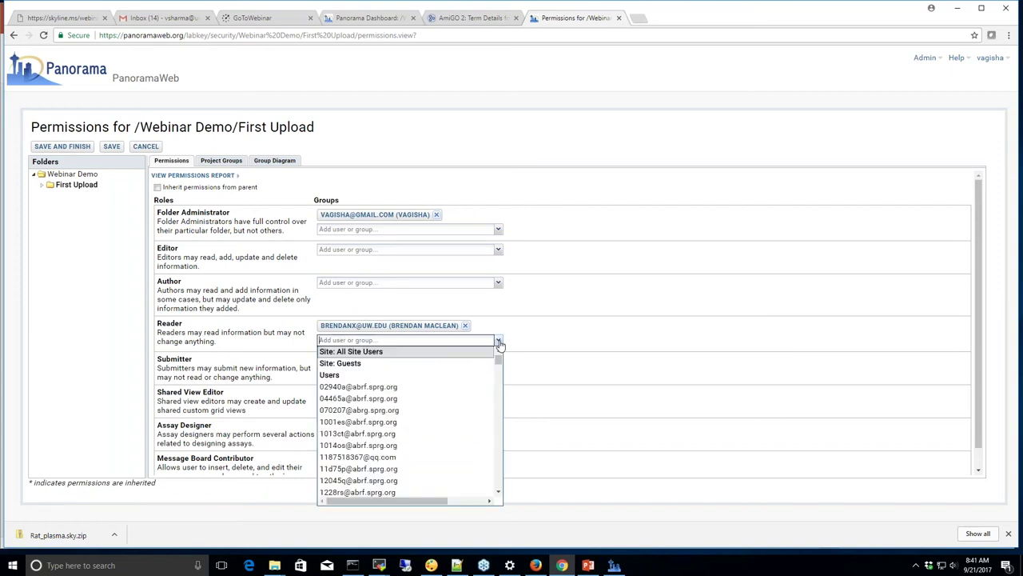
click(353, 364)
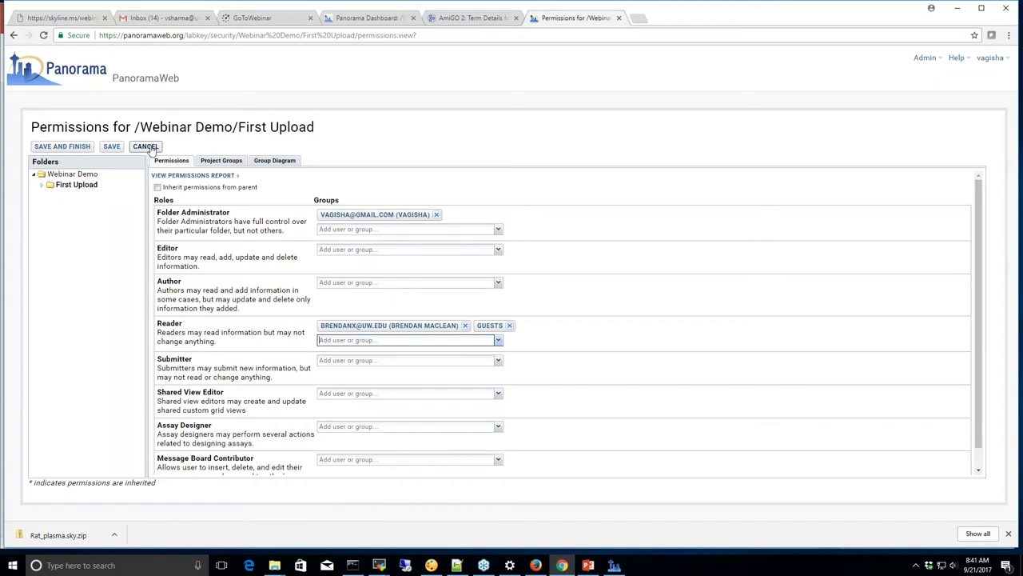
click(146, 147)
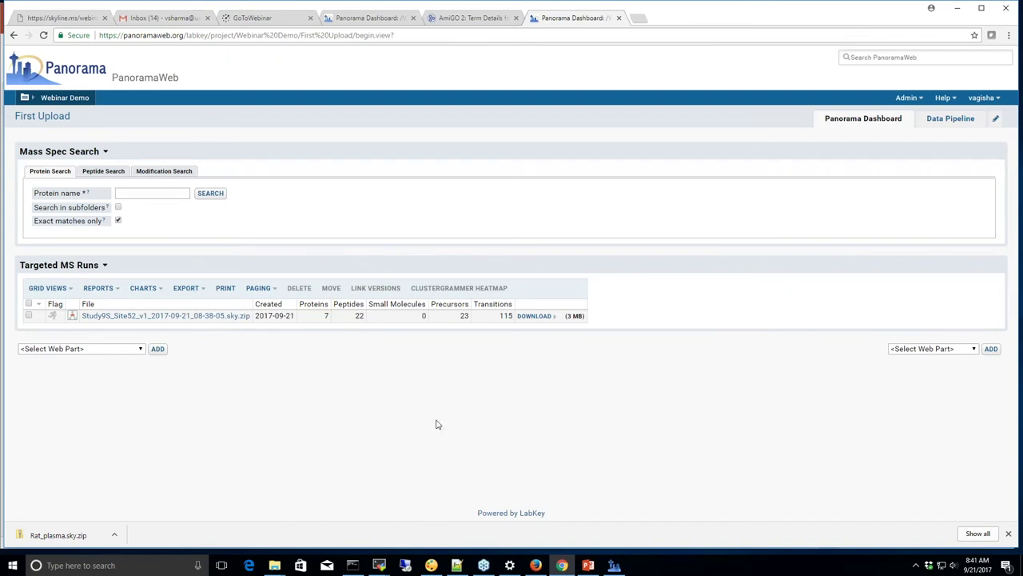
click(591, 564)
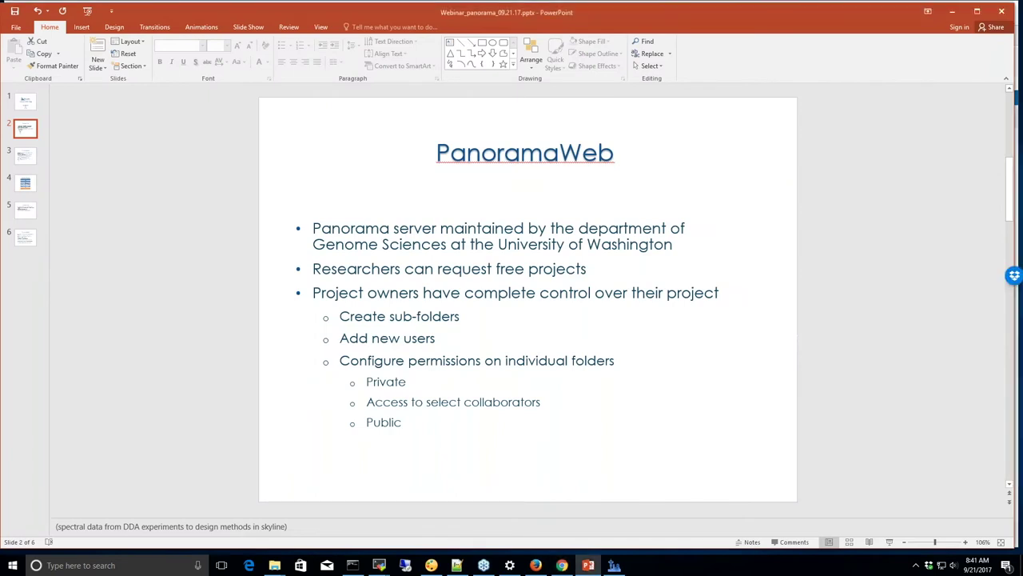
click(26, 157)
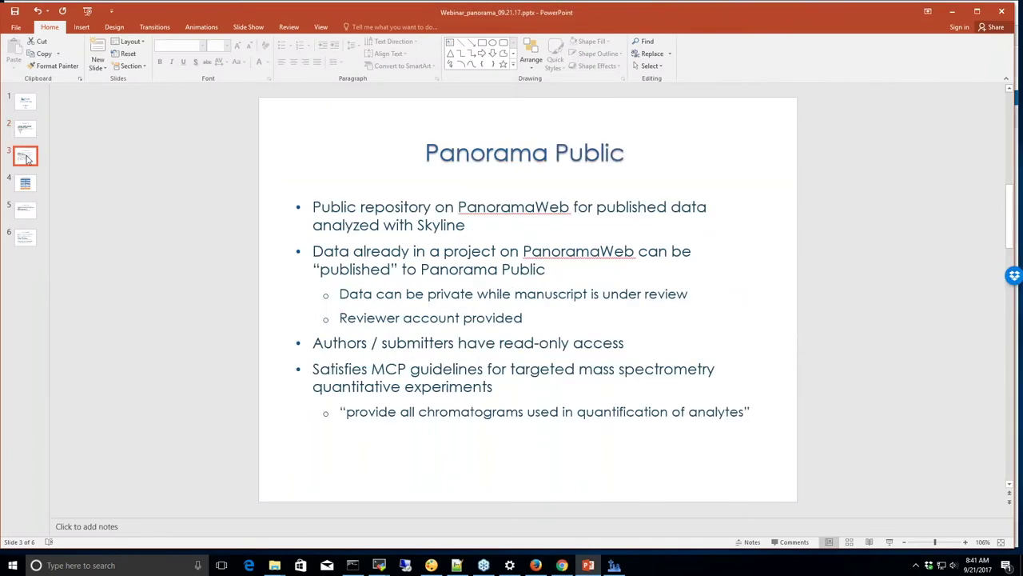
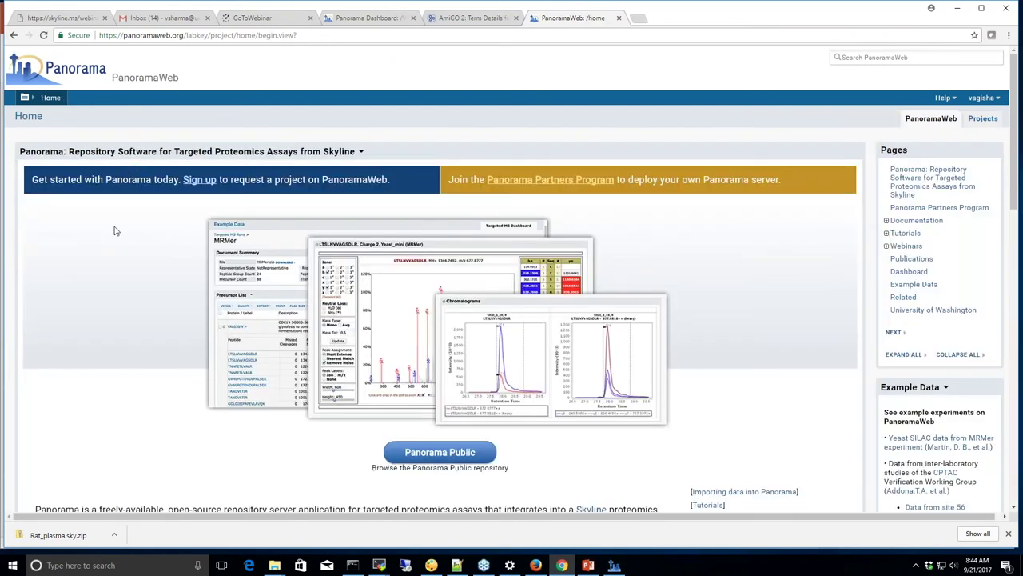
Scroll down the home page to view the targeted proteomics repository overview
scroll(136, 272, down, 1)
Open the Panorama Public repository from the home page
scroll(136, 271, down, 2)
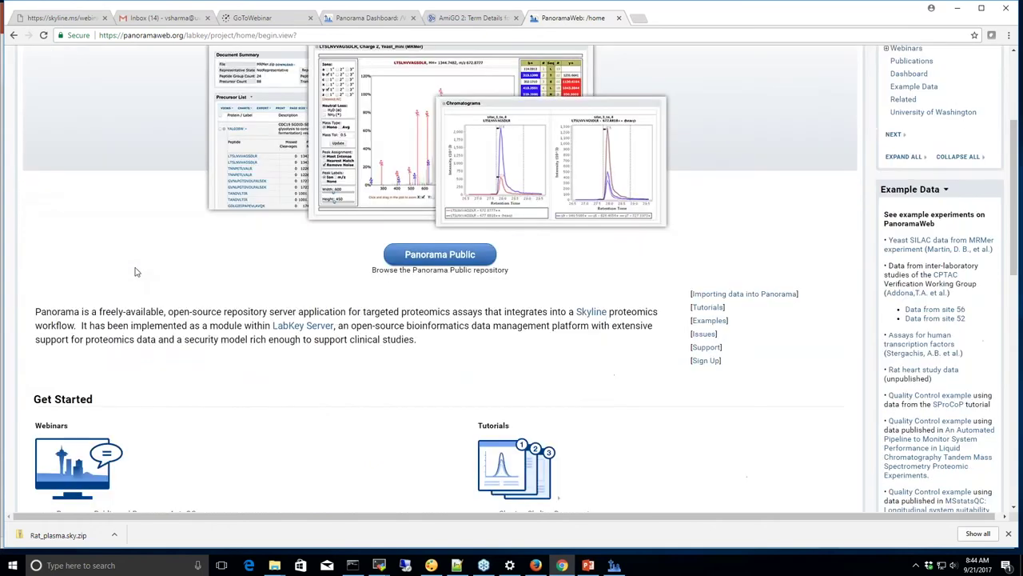
scroll(136, 272, down, 1)
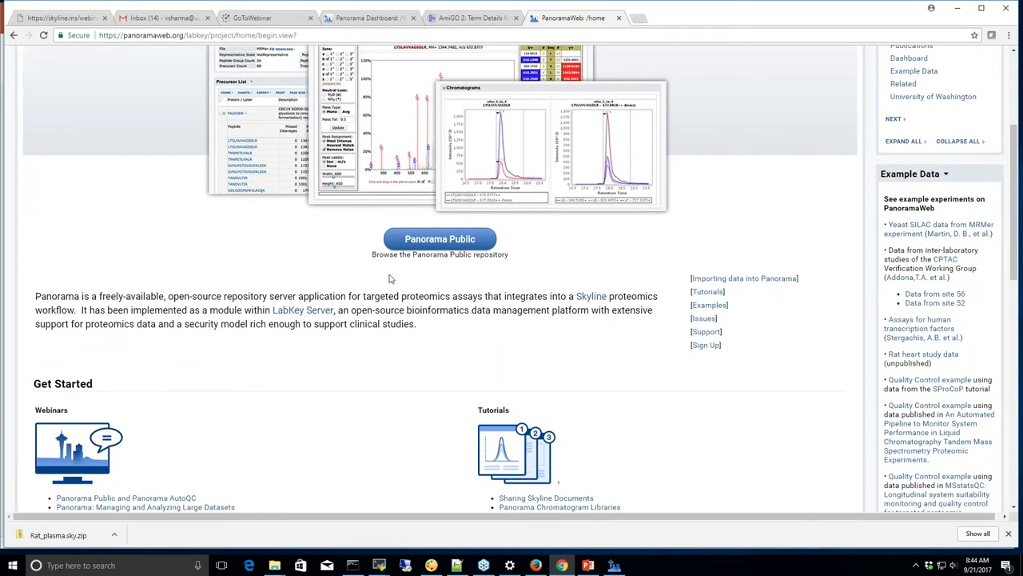
click(447, 244)
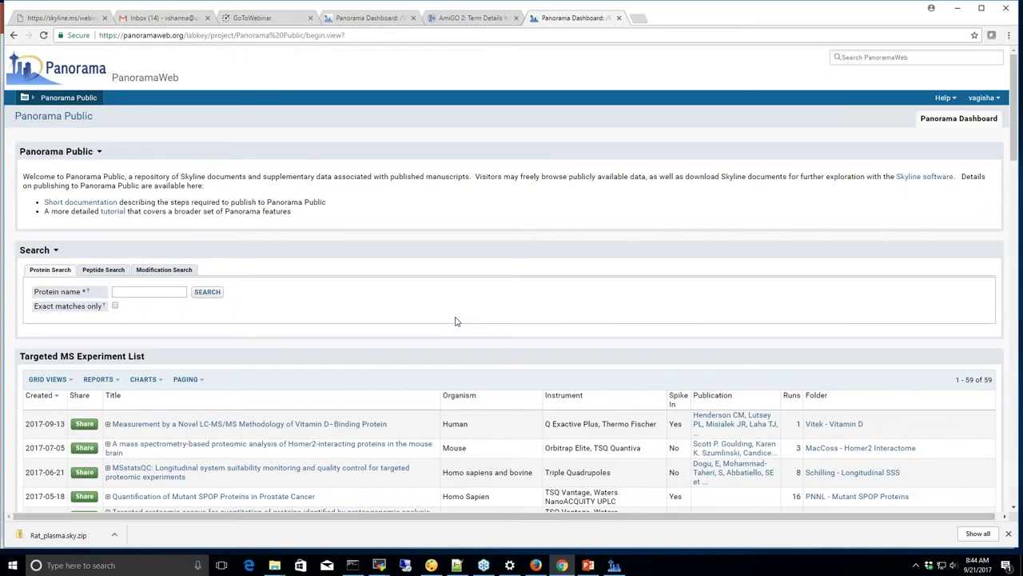
Scroll through the Targeted MS Experiment list and open the Dunkley Neuronal Development SRM experiment
scroll(455, 321, down, 2)
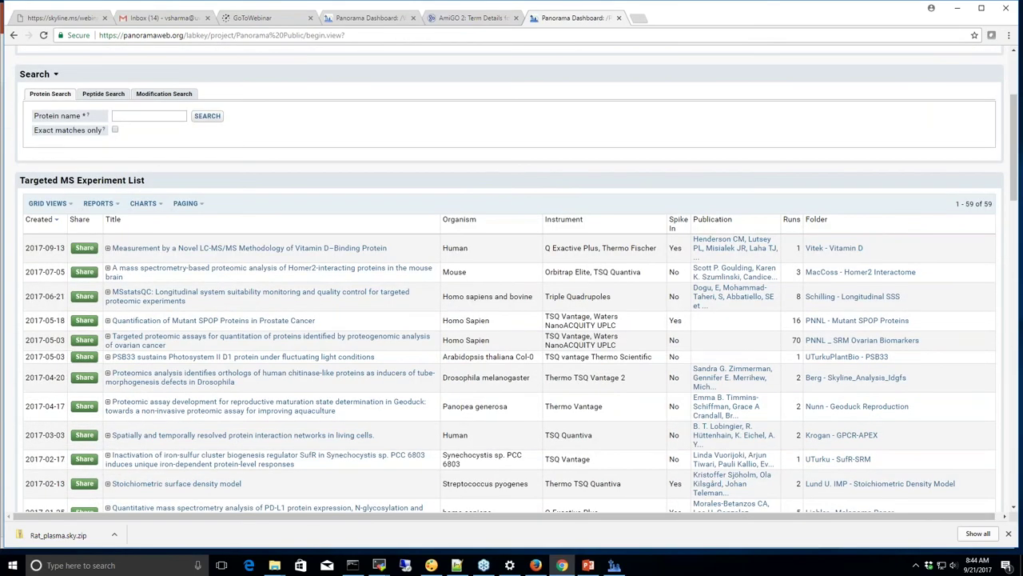
scroll(512, 280, down, 2)
scroll(511, 287, down, 2)
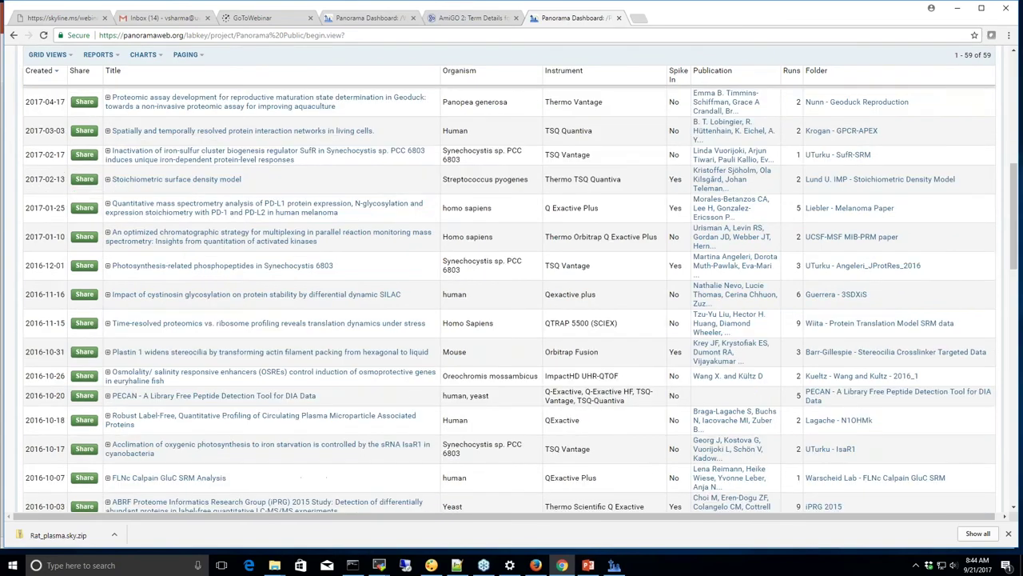
scroll(511, 295, down, 3)
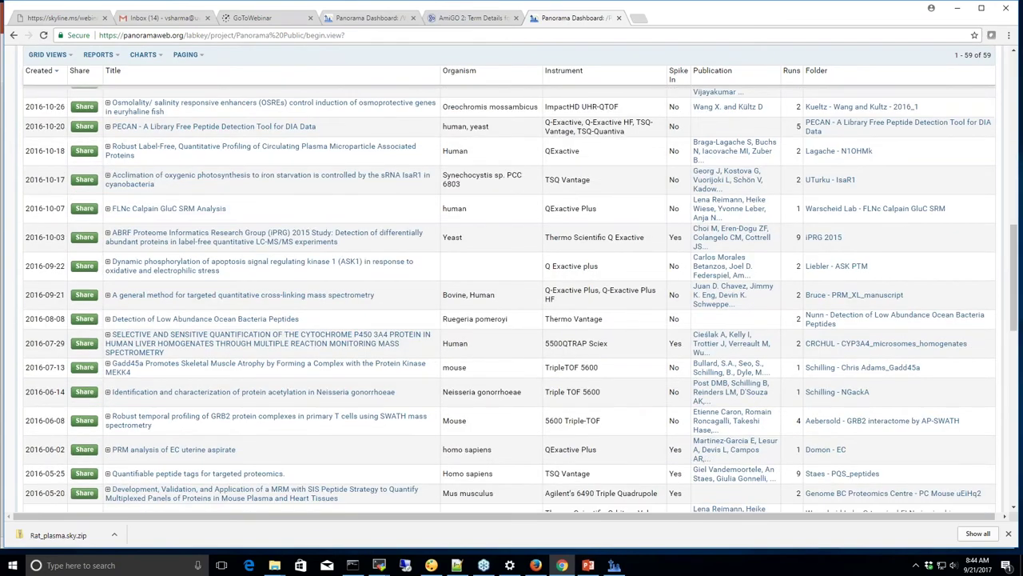
scroll(511, 296, down, 2)
scroll(512, 295, down, 1)
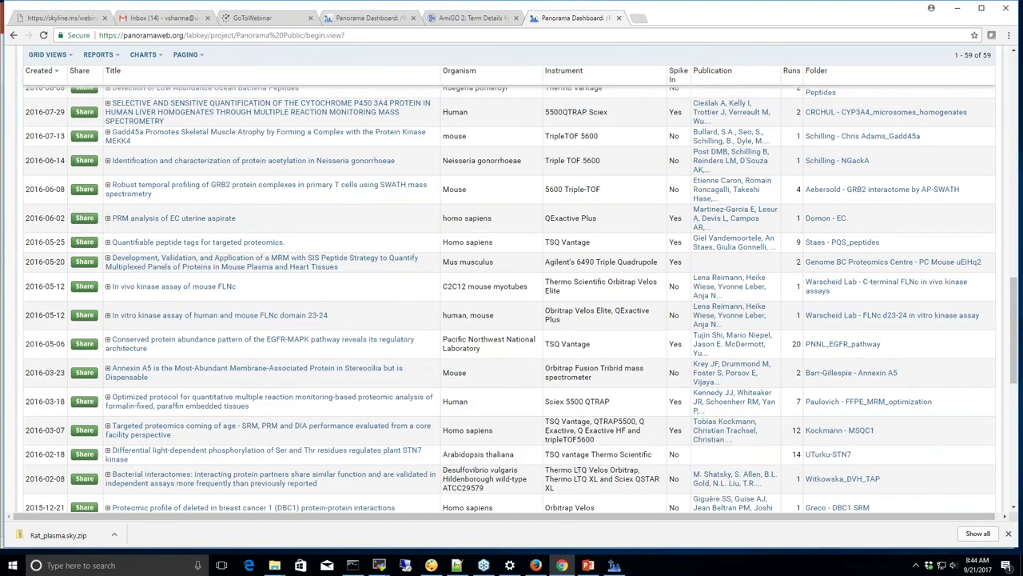
scroll(511, 296, down, 4)
scroll(512, 295, down, 1)
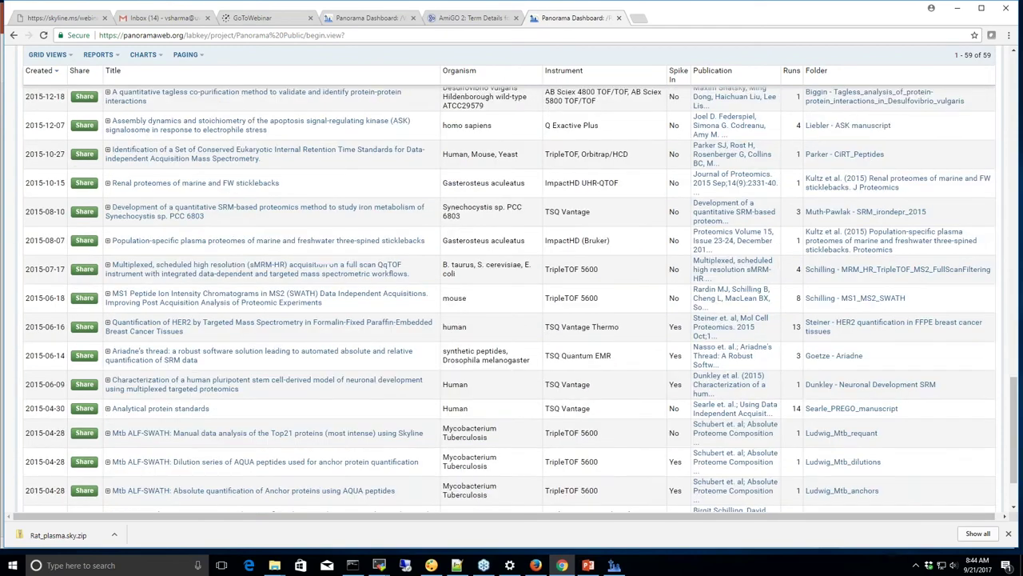
scroll(214, 360, down, 1)
click(214, 361)
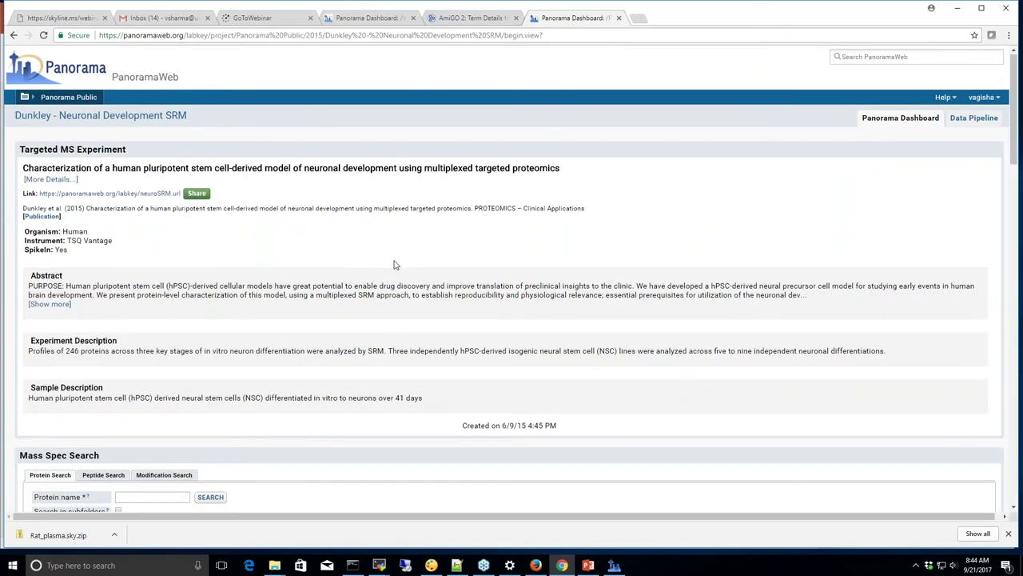
Open the Neuron SRM document's precursor list and view peptide GFTIPEAFR's chromatograms across 95 replicates
scroll(394, 265, down, 1)
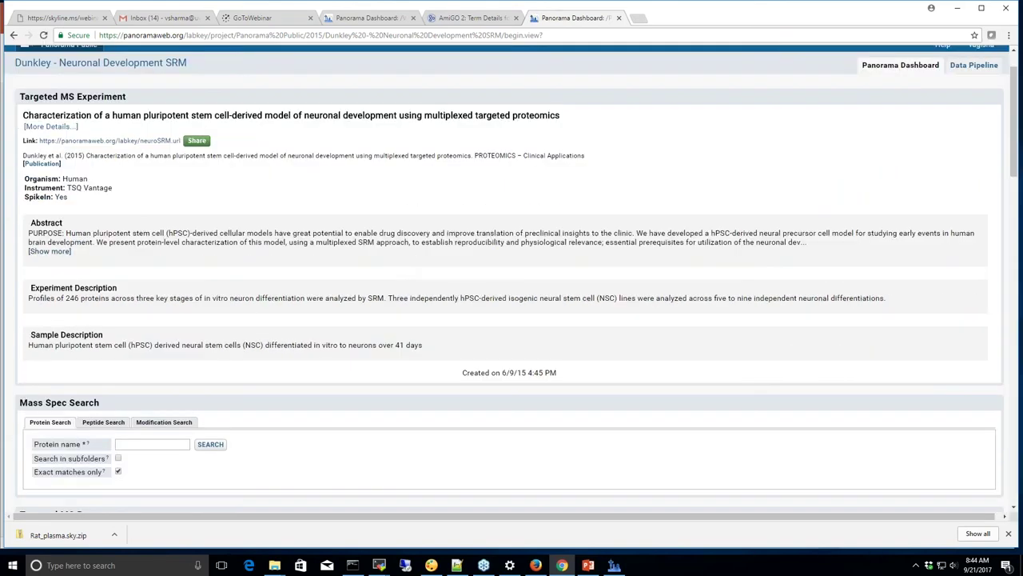
scroll(357, 285, down, 4)
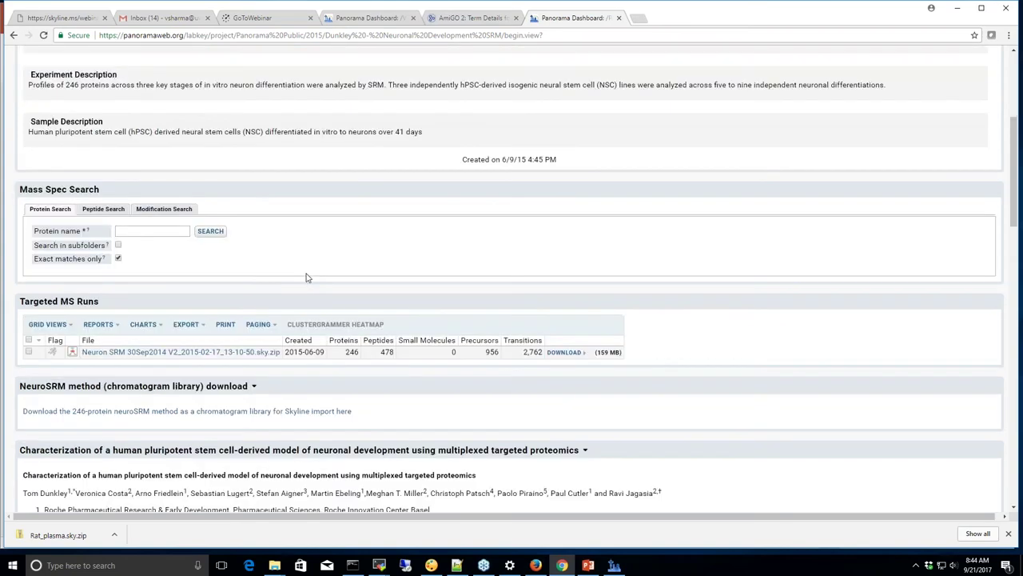
click(180, 357)
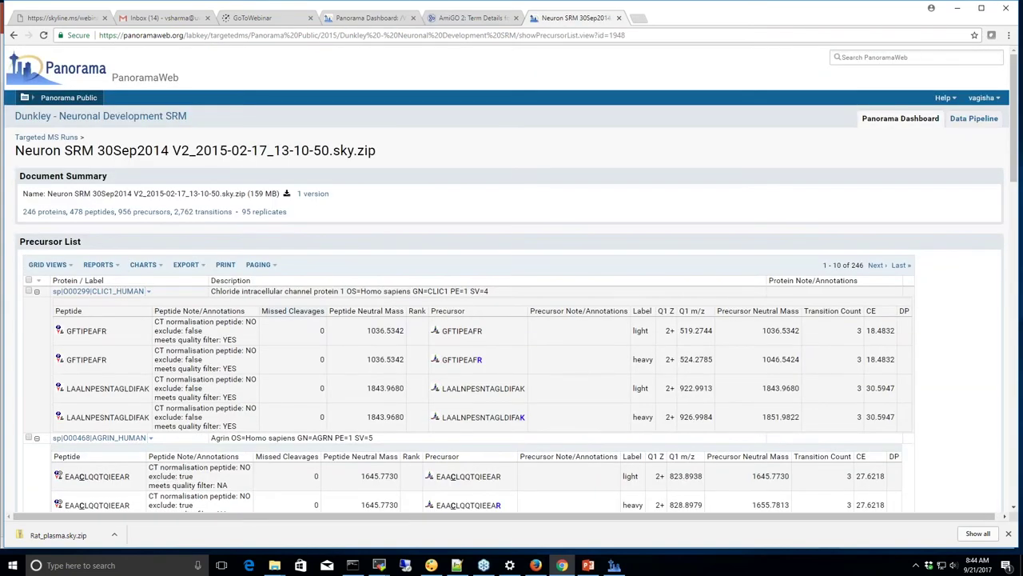
click(88, 336)
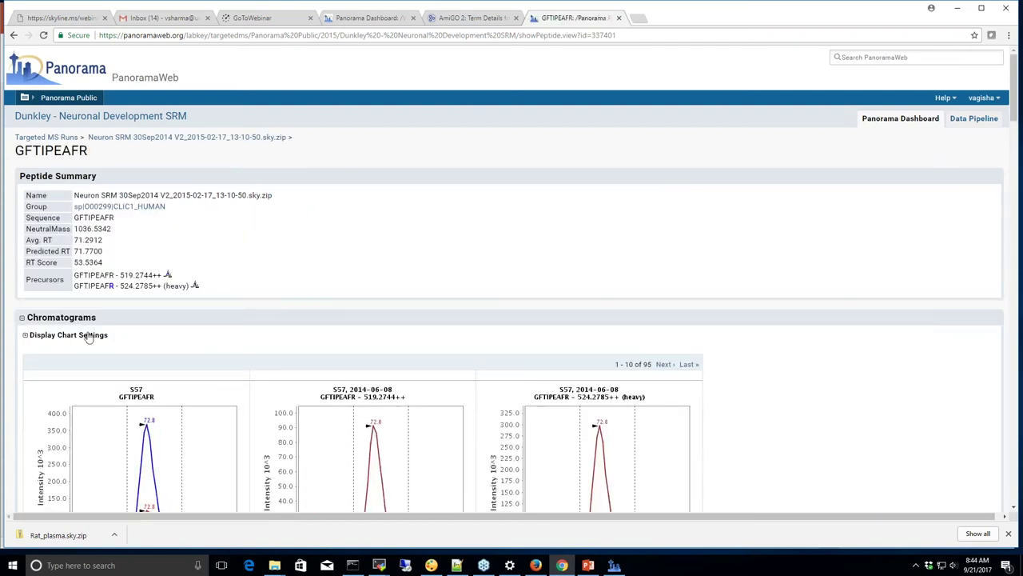
scroll(199, 301, down, 2)
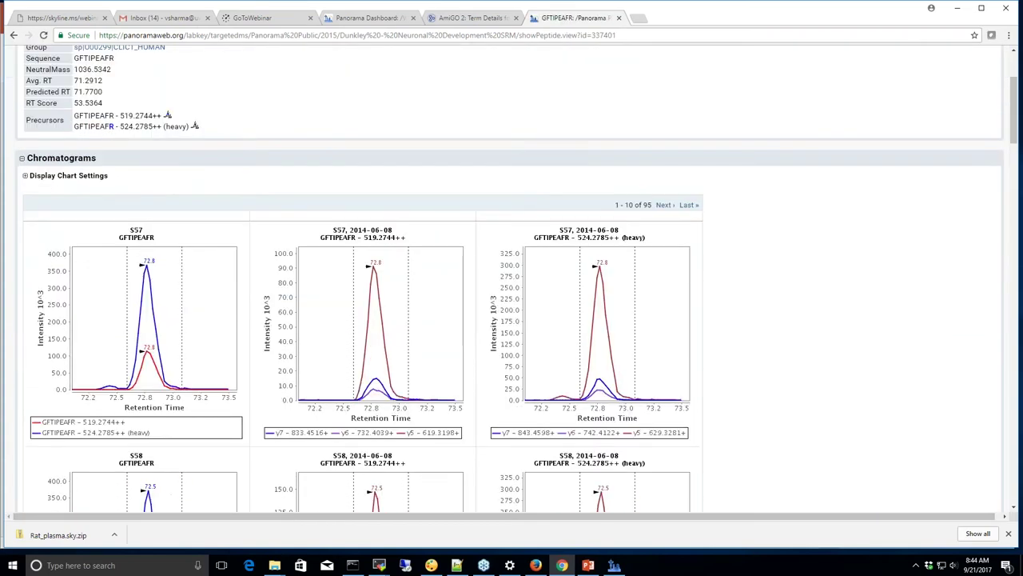
scroll(140, 189, up, 2)
click(68, 99)
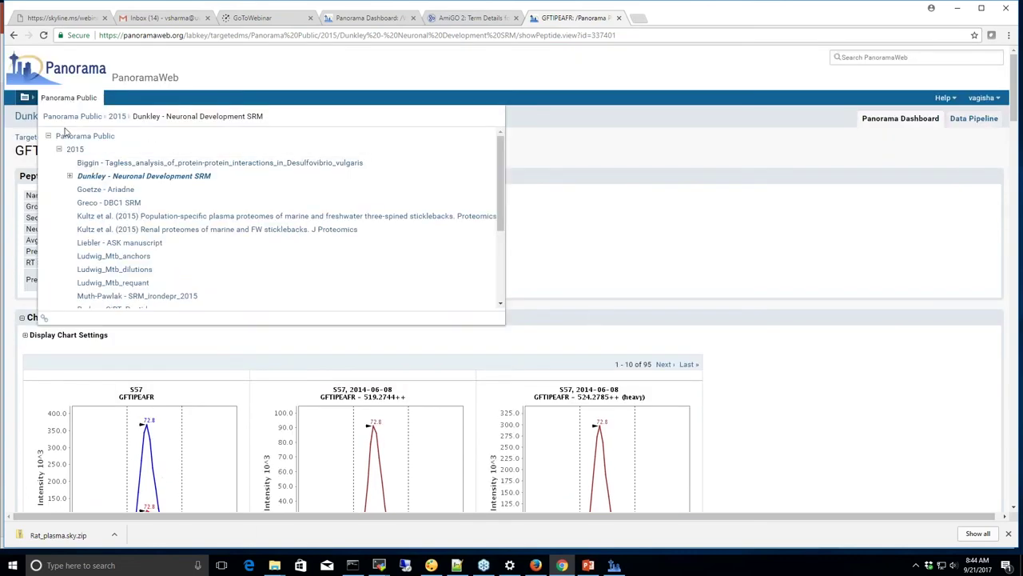
Go back to the Neuronal Development SRM project and read its Experimental design and Figure 4 sections
click(24, 118)
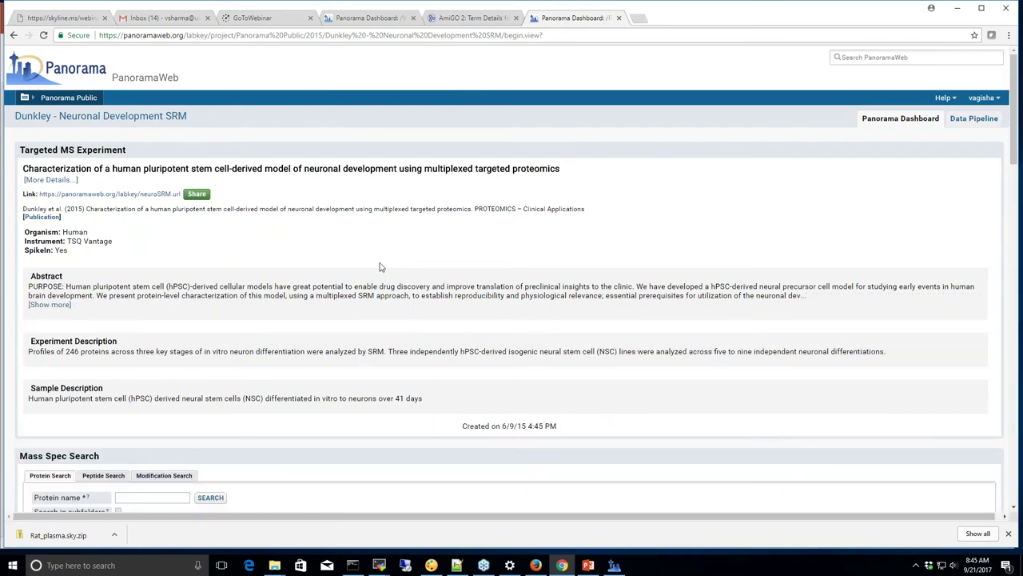
scroll(380, 267, down, 6)
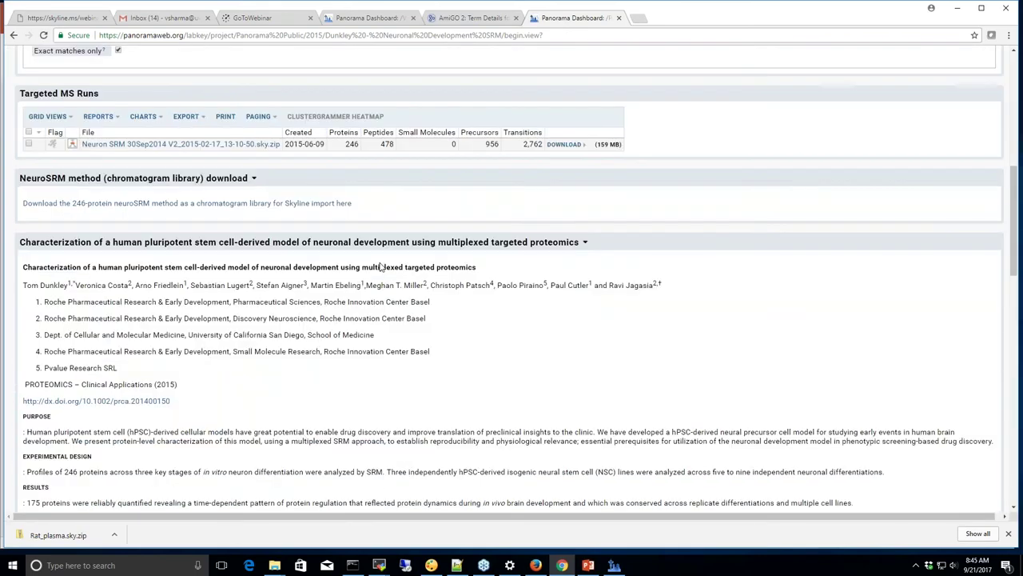
scroll(380, 267, down, 2)
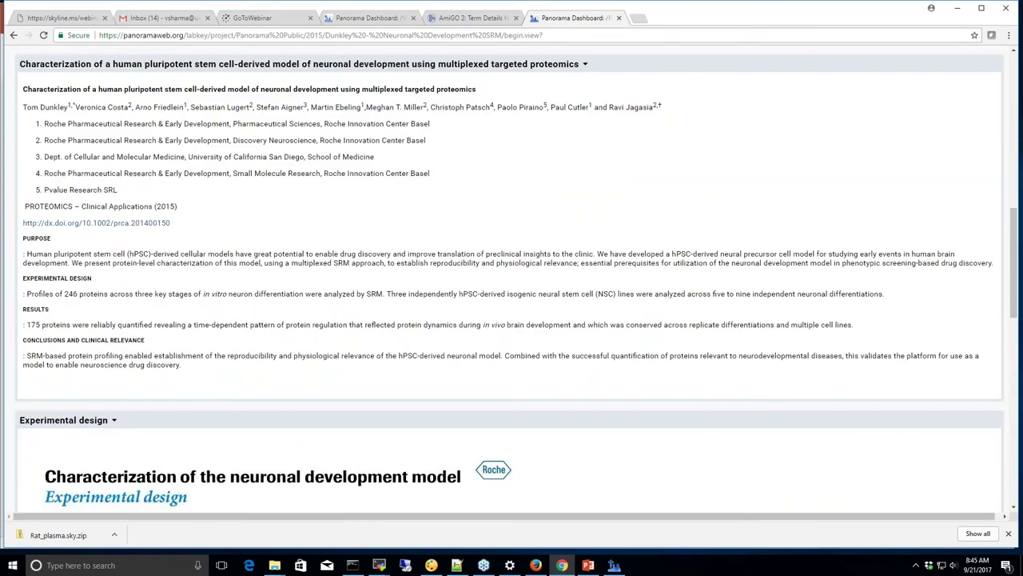
scroll(511, 279, down, 3)
scroll(512, 280, down, 2)
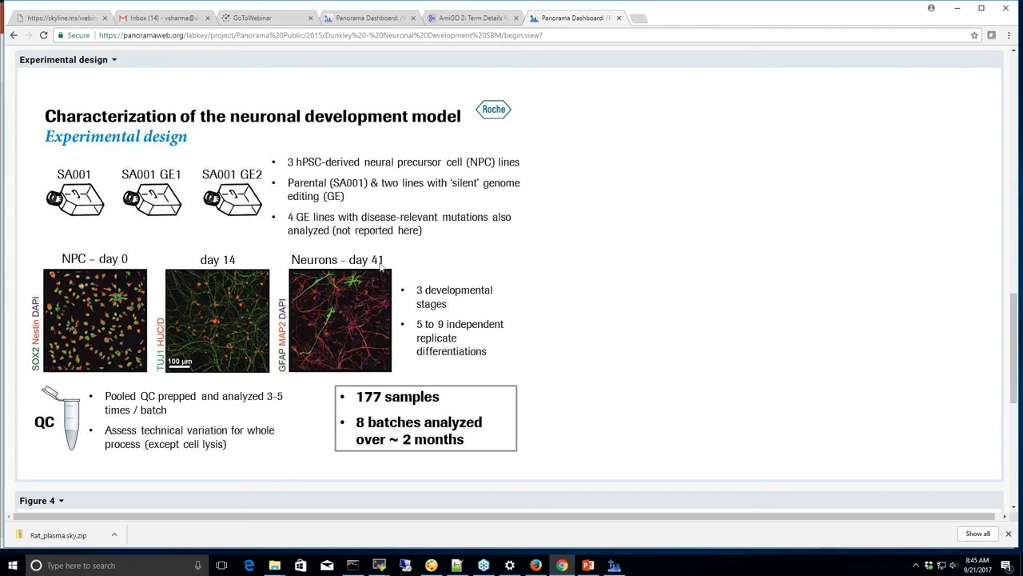
scroll(381, 269, down, 1)
scroll(381, 270, down, 5)
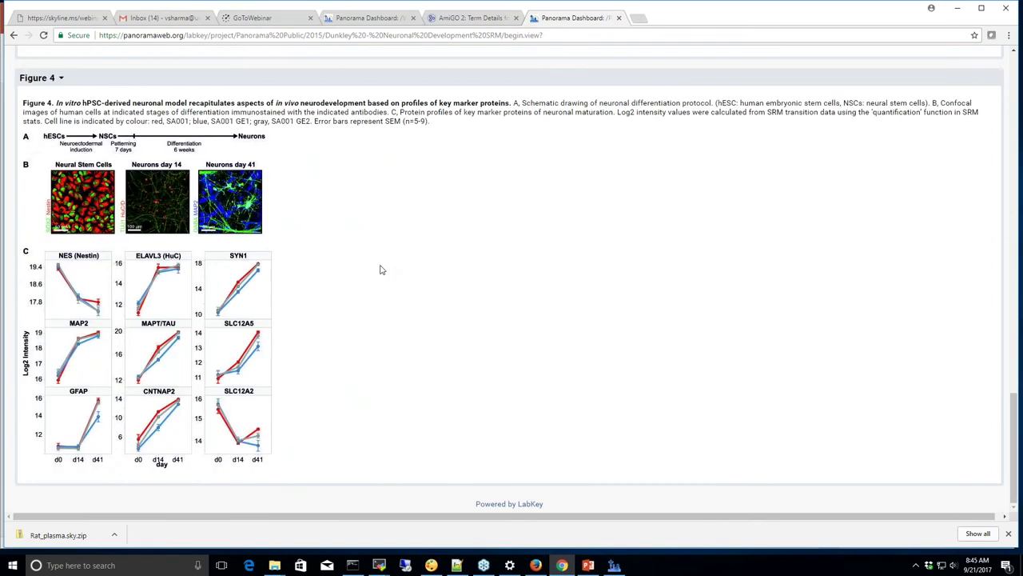
scroll(381, 269, up, 3)
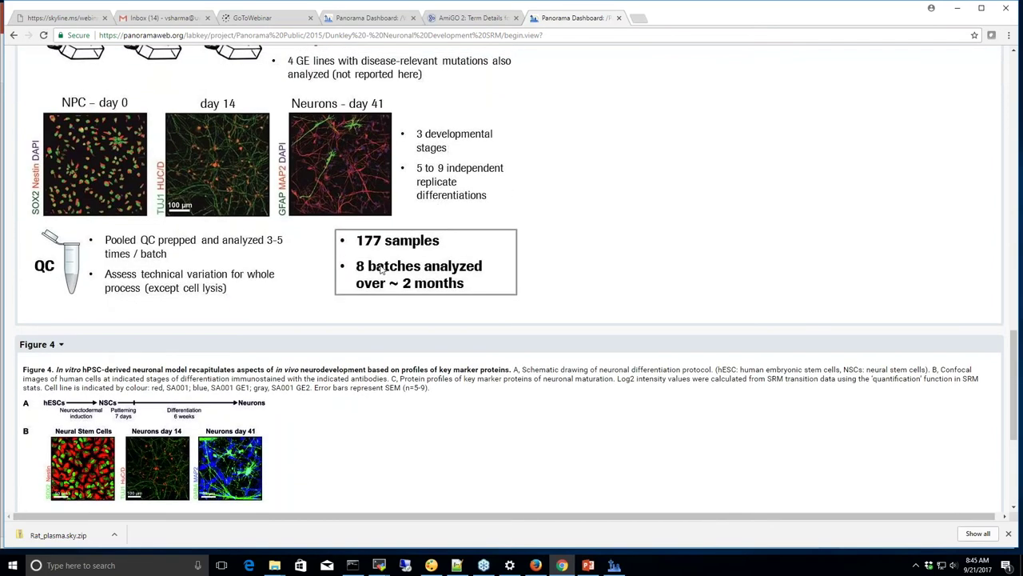
scroll(380, 270, up, 3)
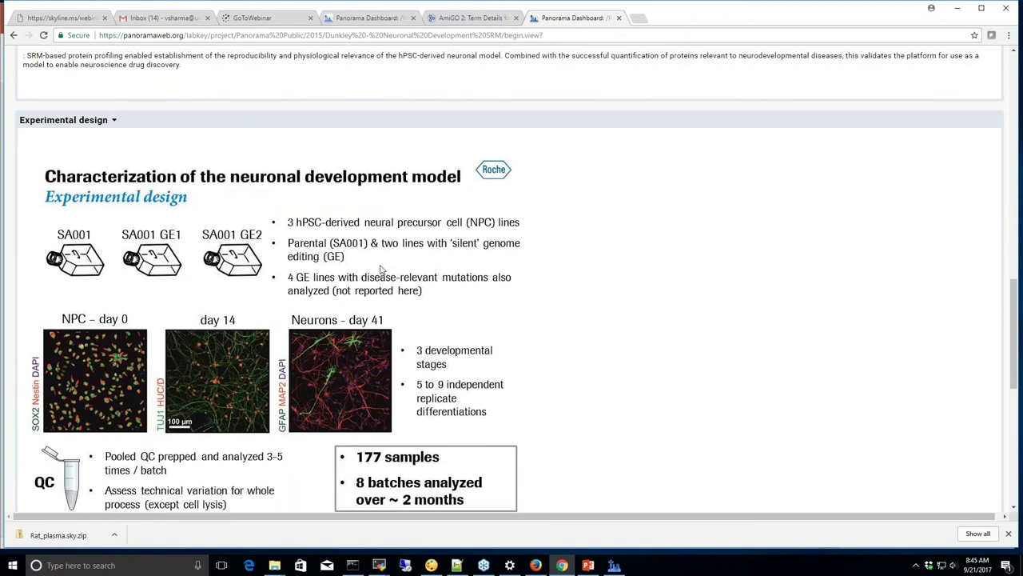
scroll(380, 270, up, 10)
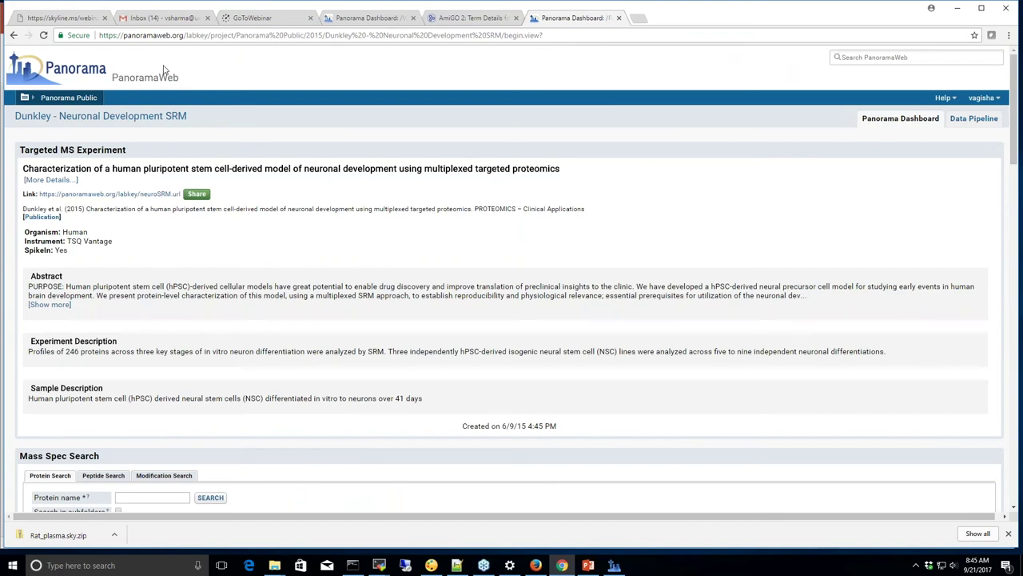
Go Home, open the Webinar Demo project from Projects, and enter its First Upload folder
click(87, 75)
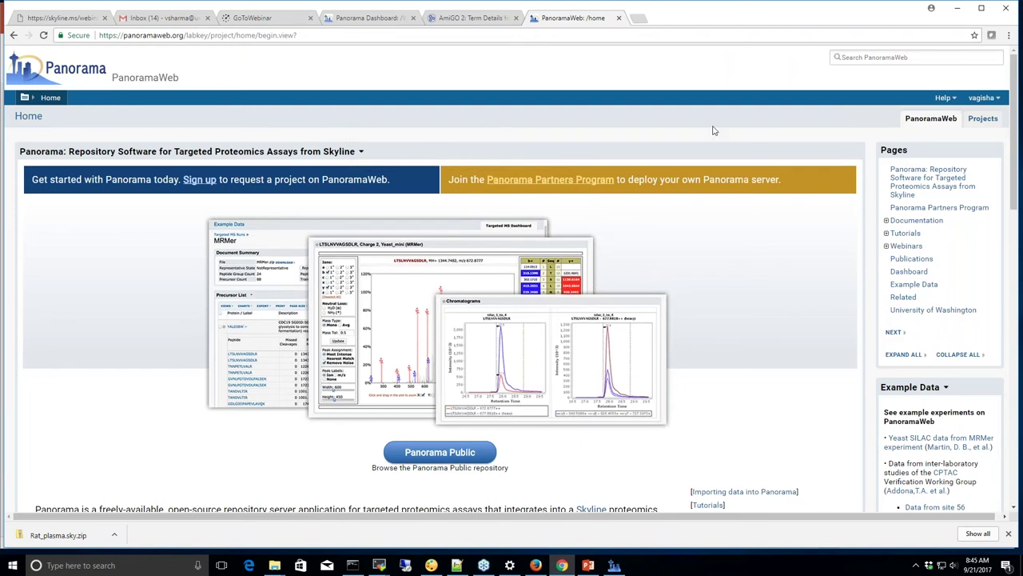
click(983, 119)
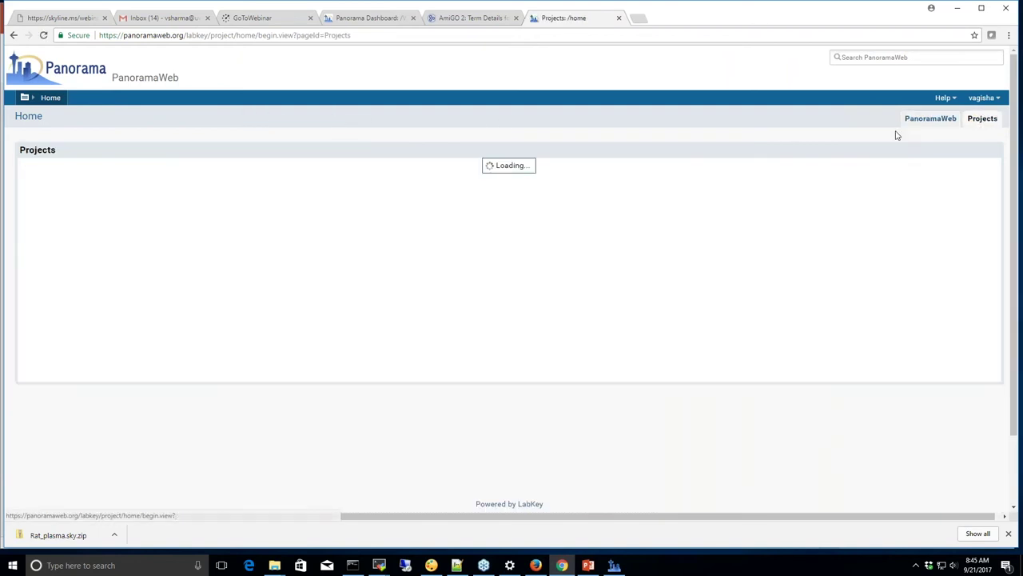
click(56, 195)
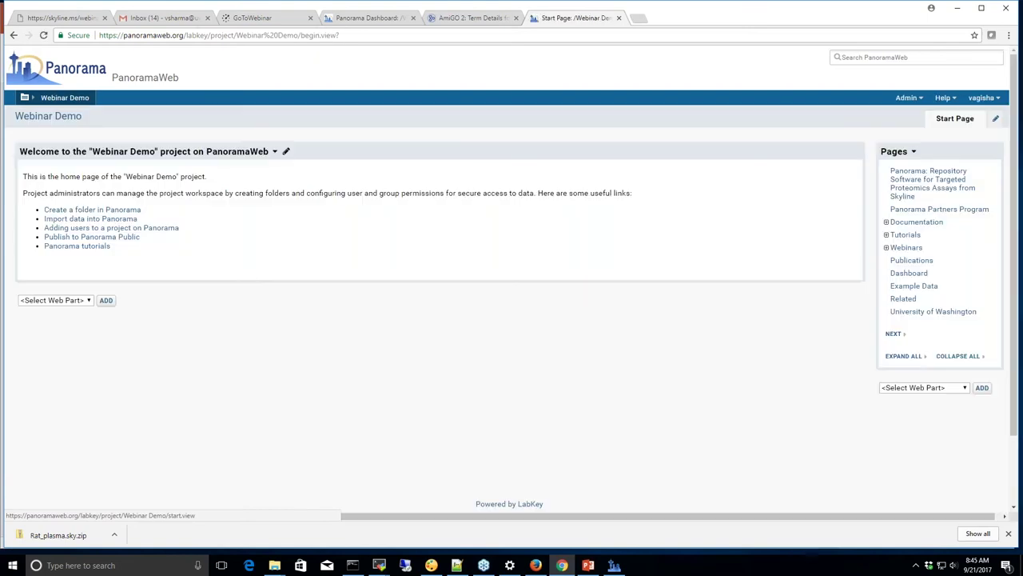
click(68, 98)
click(84, 131)
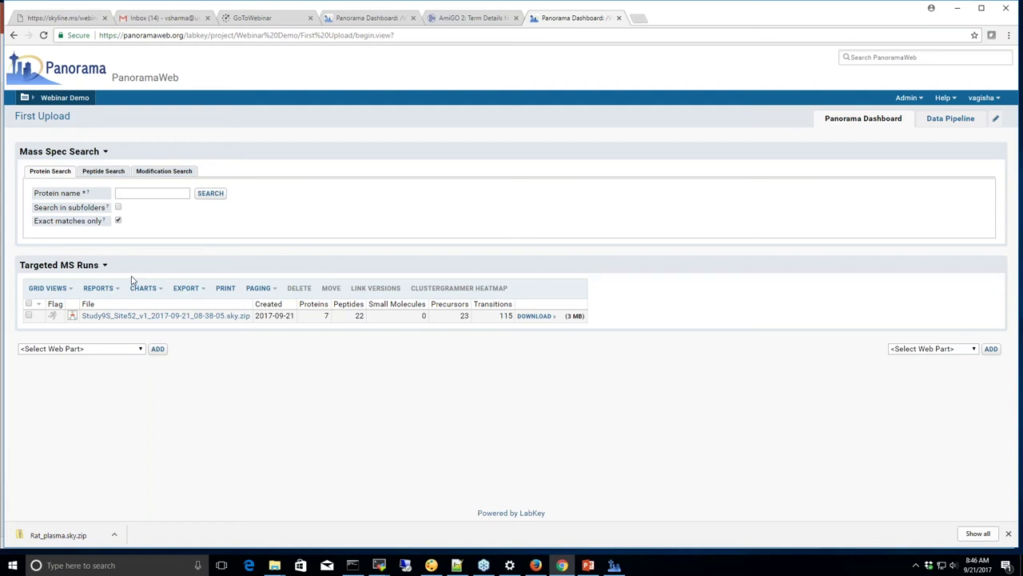
Remove the Mass Spec Search section, view Study9S_Site52's precursor list, then return to the runs list
click(106, 153)
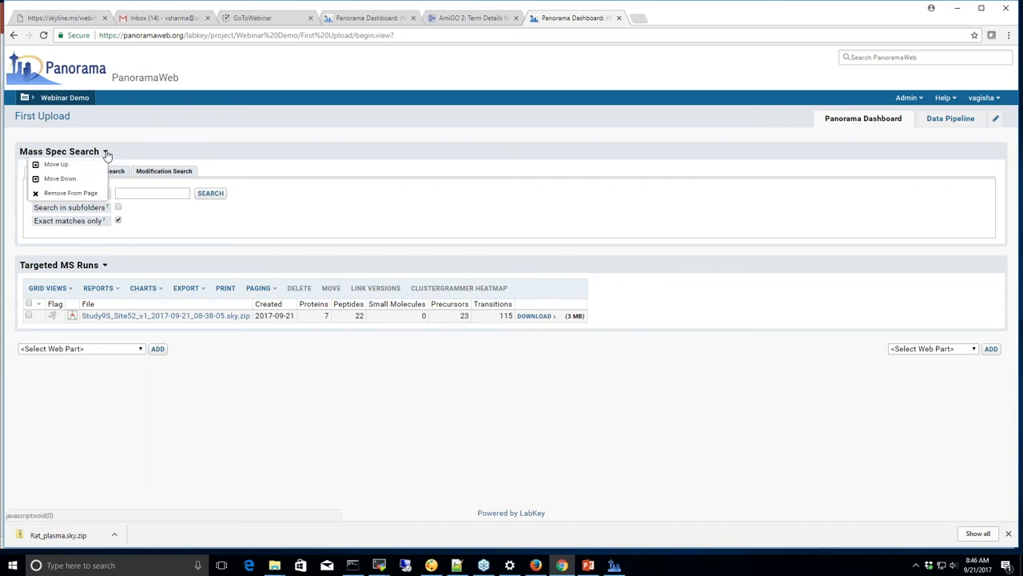
click(88, 192)
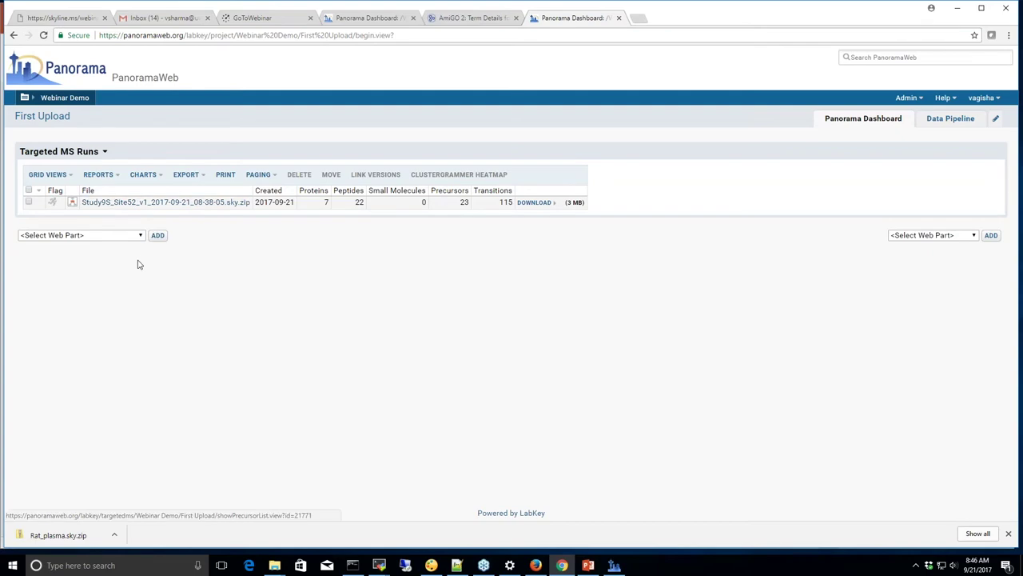
click(168, 203)
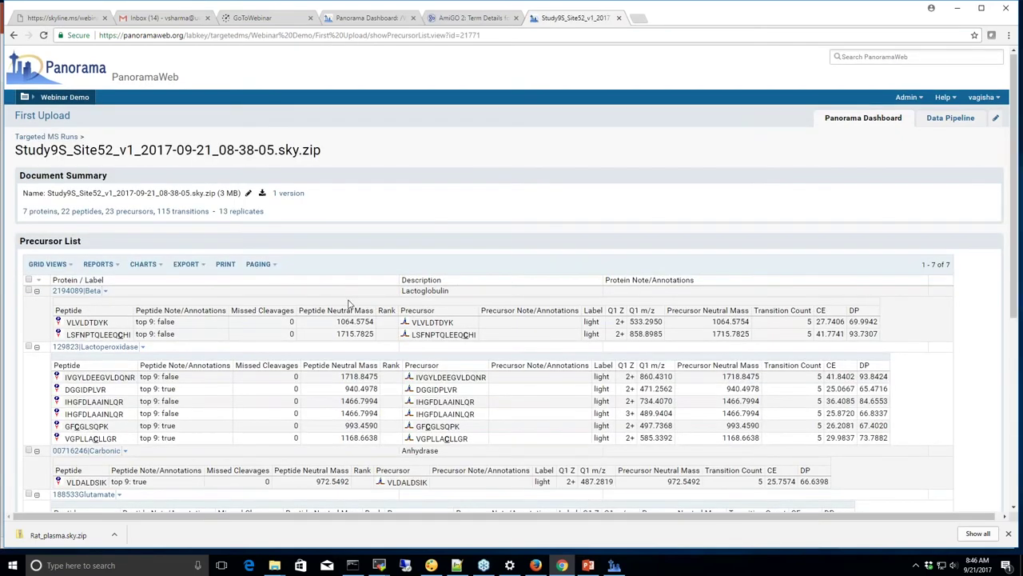
scroll(349, 303, down, 1)
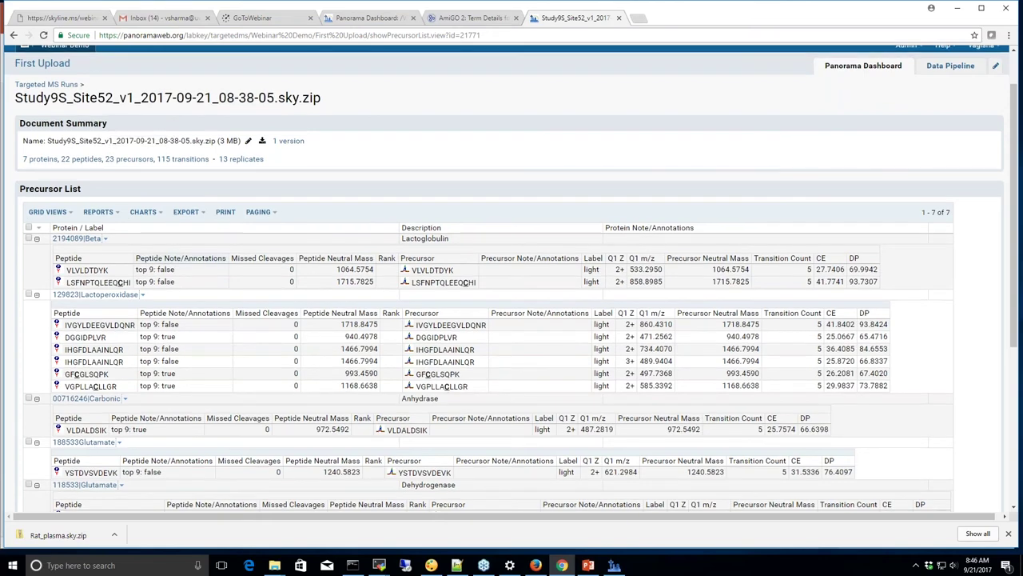
scroll(512, 288, up, 1)
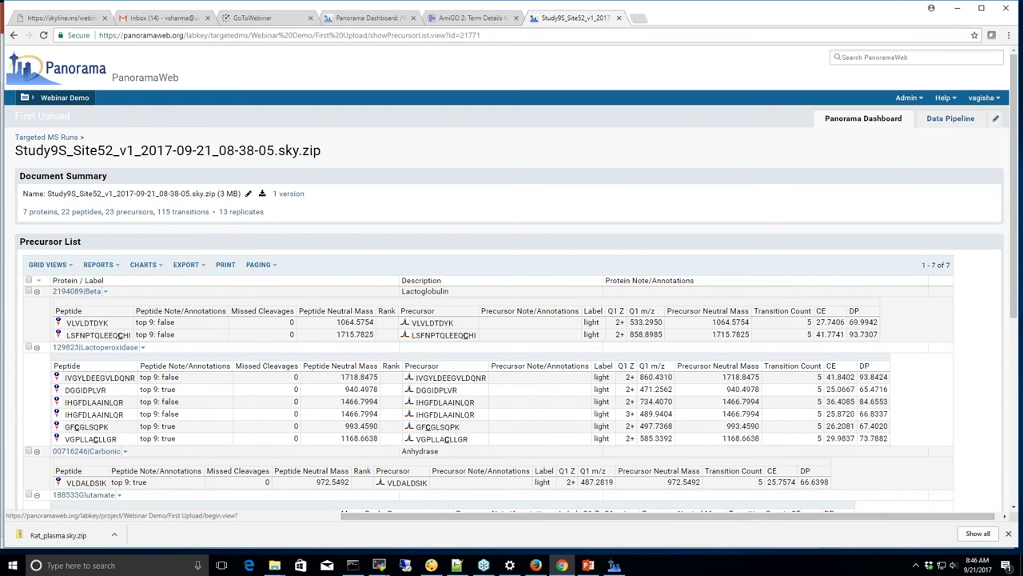
click(48, 137)
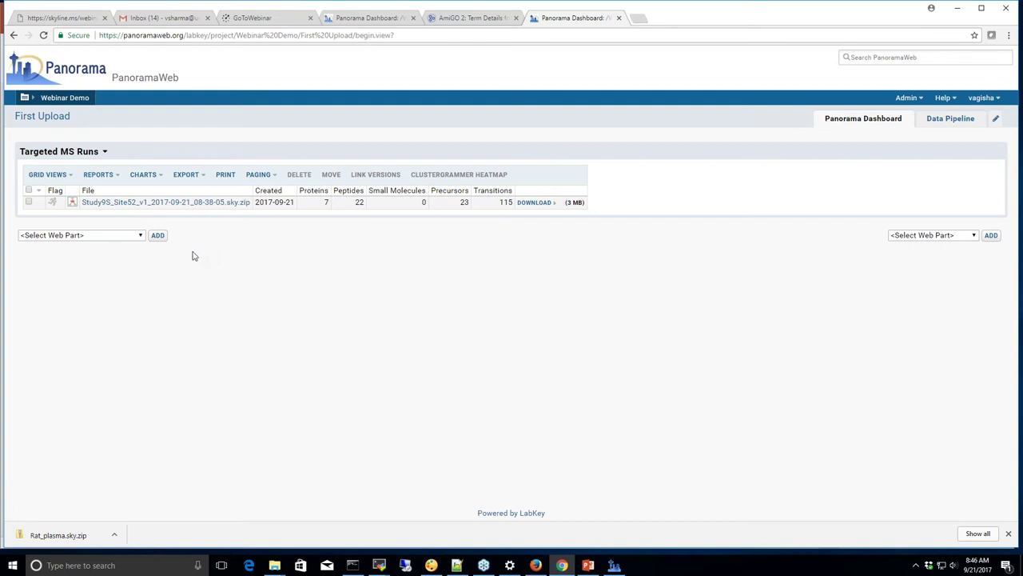
Add the Targeted MS Experiment web part to the First Upload page
click(141, 239)
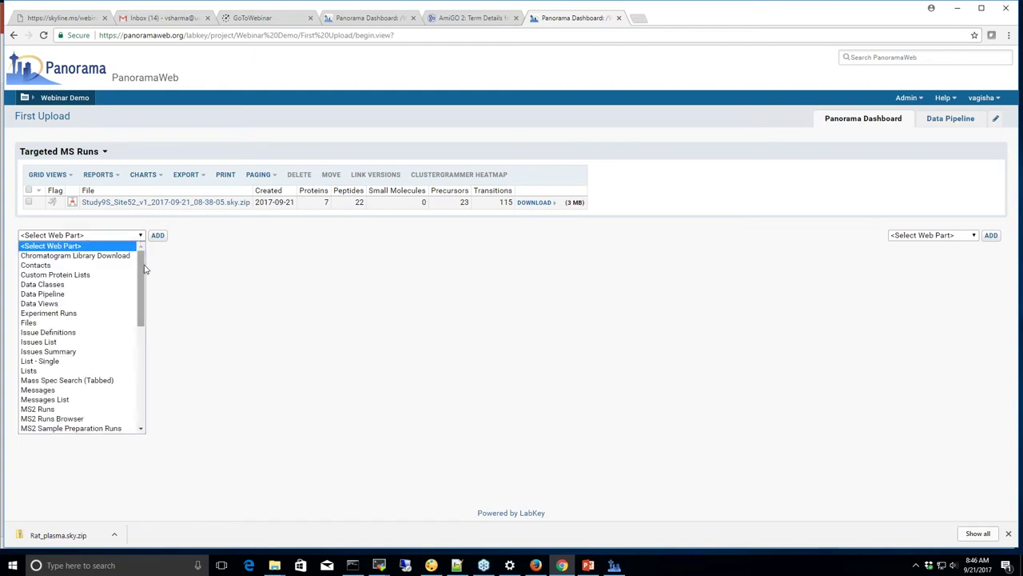
drag(144, 275, 142, 372)
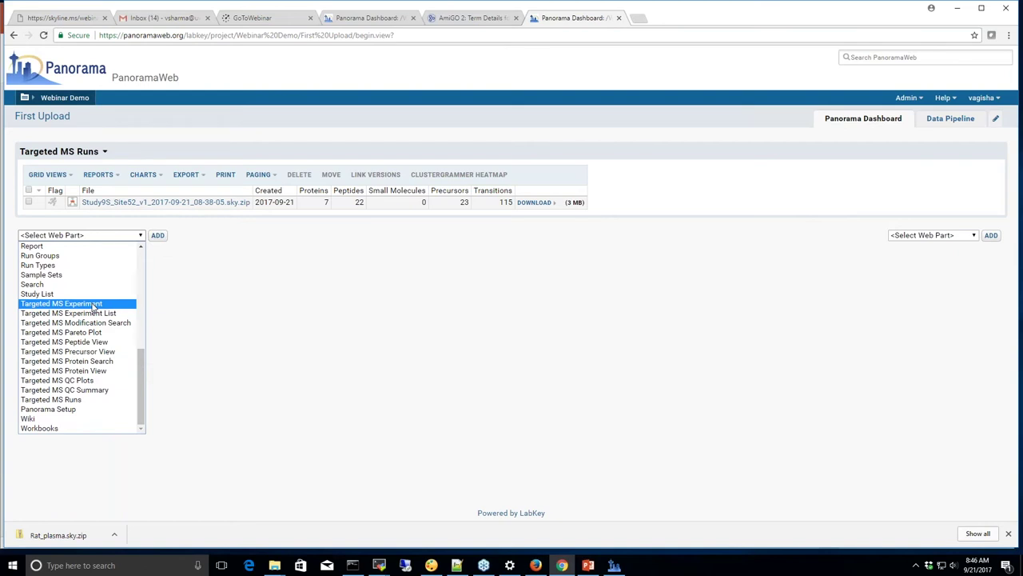
click(94, 306)
click(158, 236)
Create an experiment titled 'Webinar demo' with abstract 'A short abstract!' and submit it
click(48, 274)
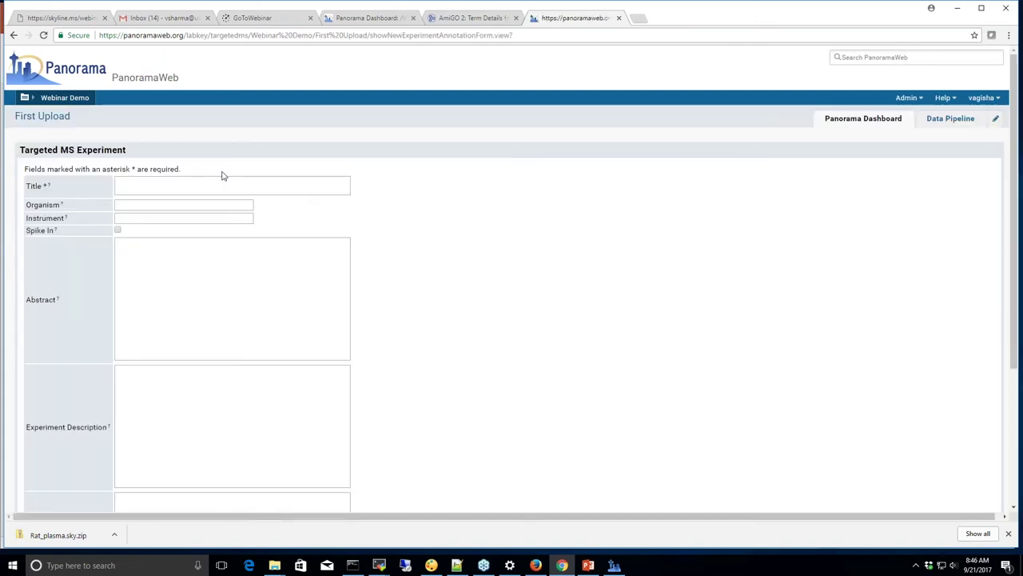
text(Webinar demo)
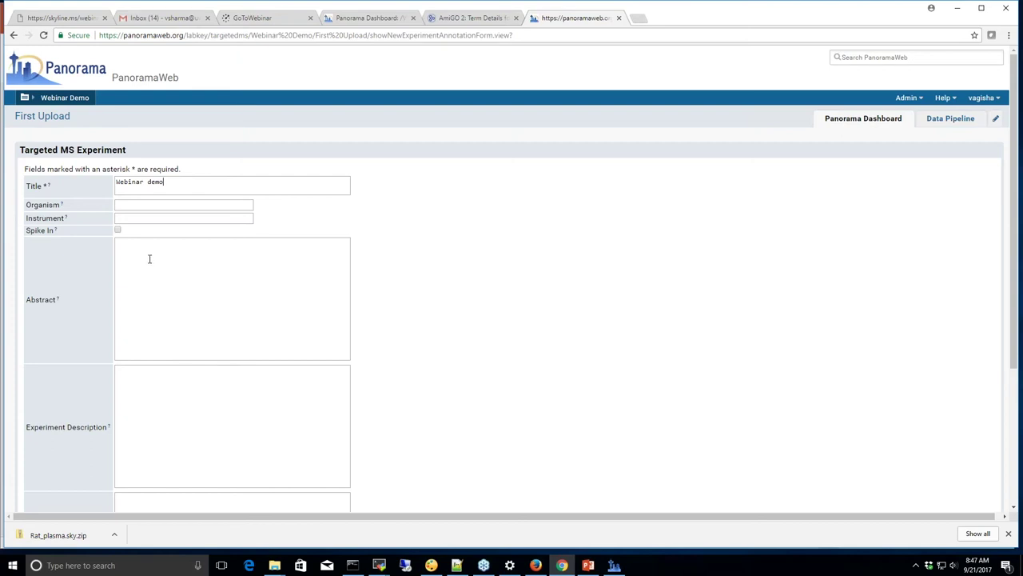
scroll(149, 260, down, 1)
click(144, 229)
text(A )
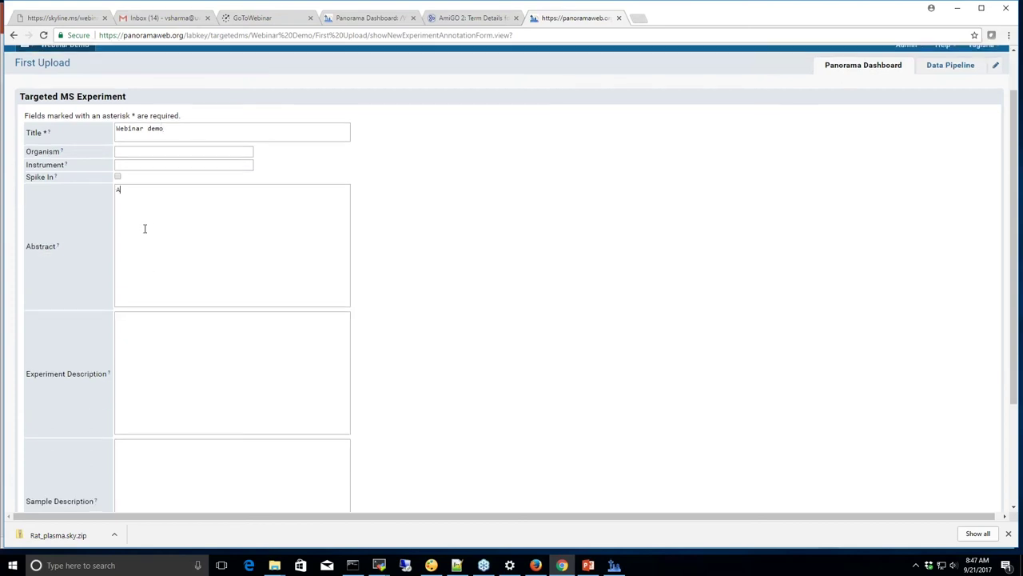
text(short abstract!)
scroll(227, 338, down, 1)
scroll(227, 339, down, 3)
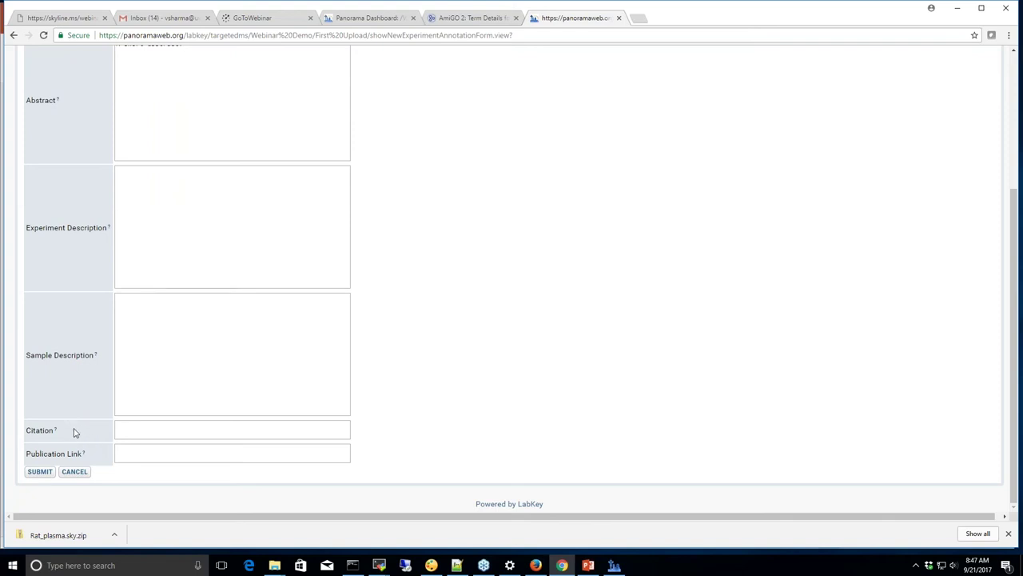
click(40, 472)
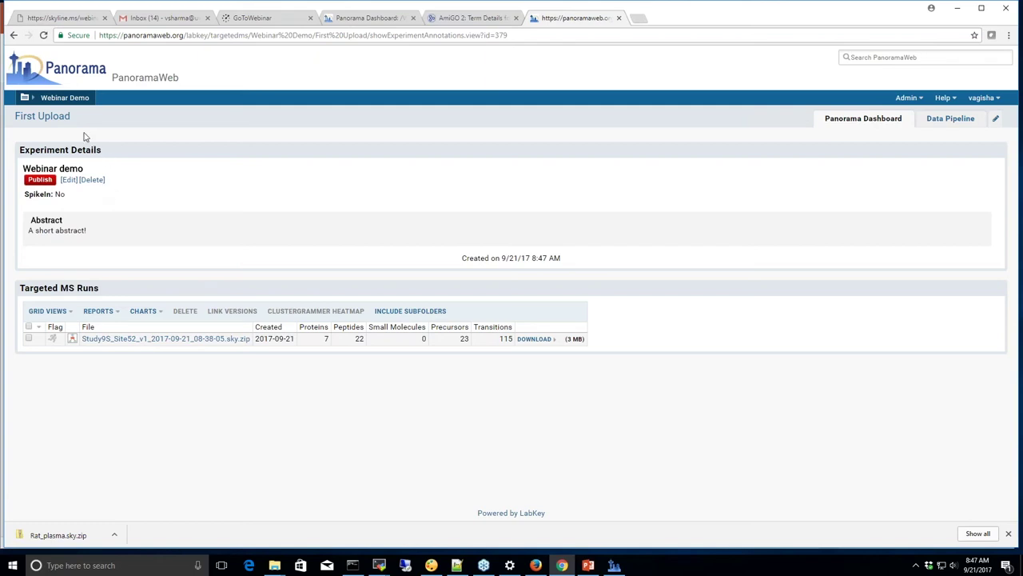
Return to the First Upload folder page showing the new Webinar demo experiment panel
click(56, 119)
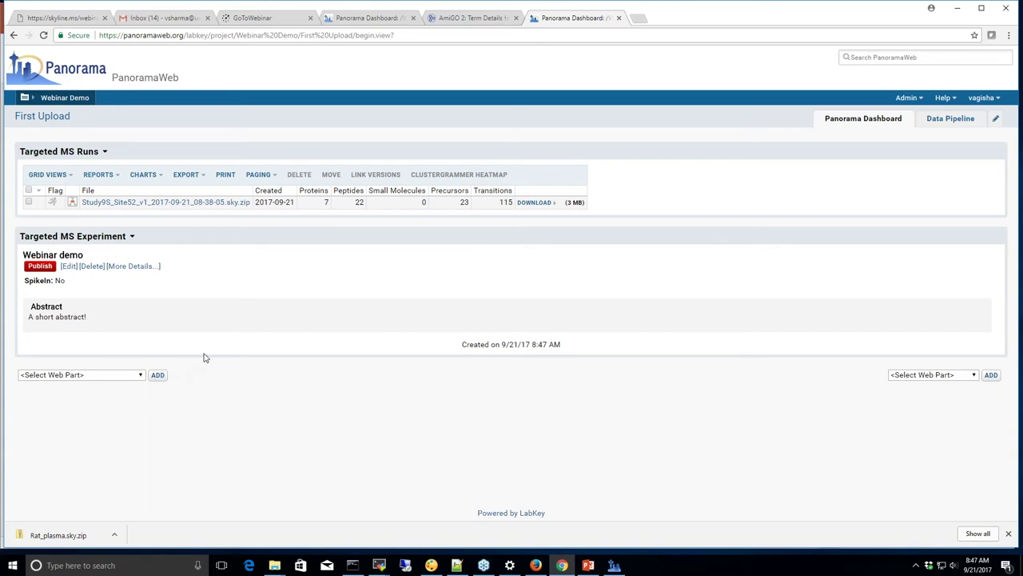
Move the Webinar demo experiment panel above the Targeted MS Runs list
click(133, 239)
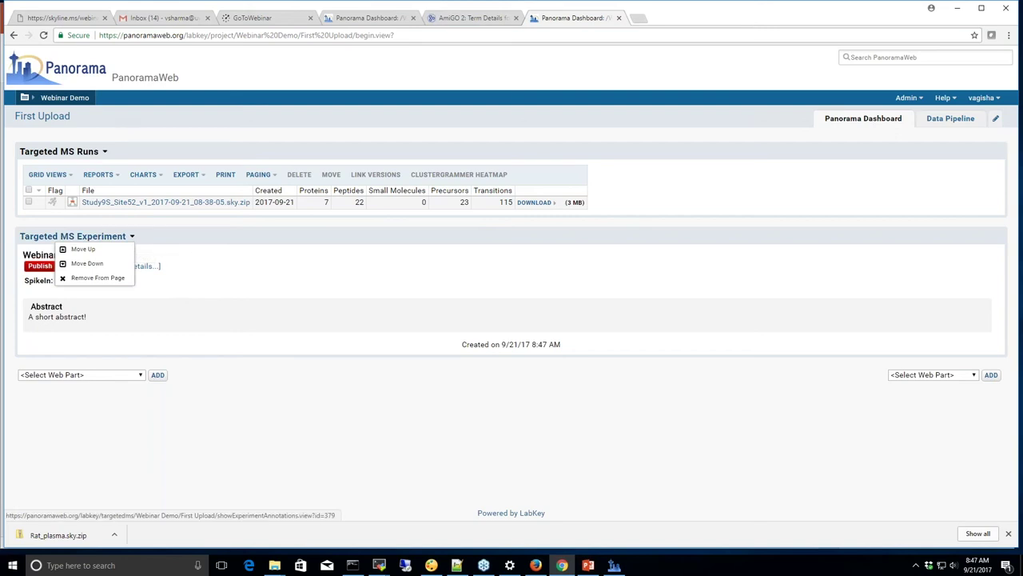
click(83, 249)
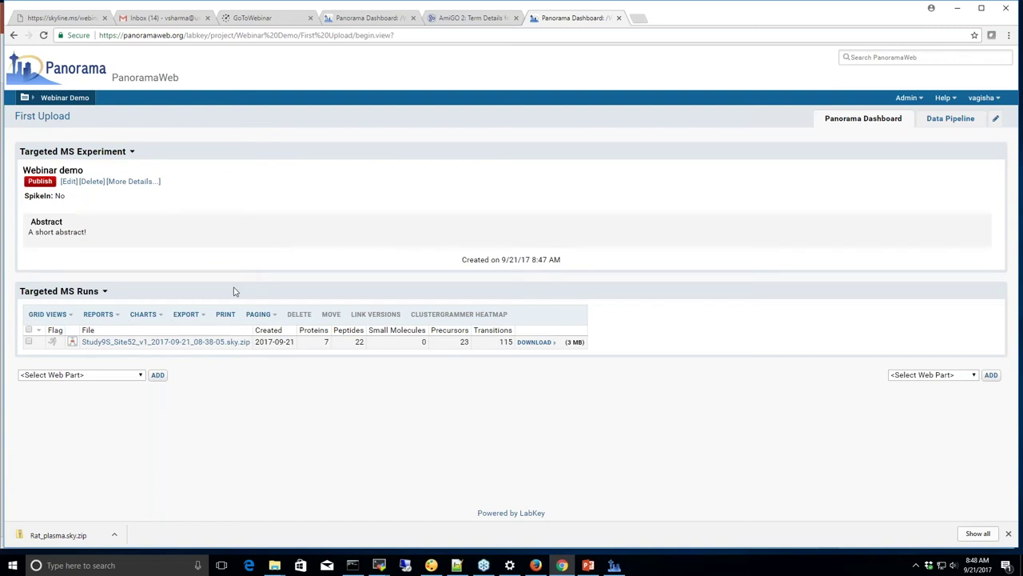
click(141, 375)
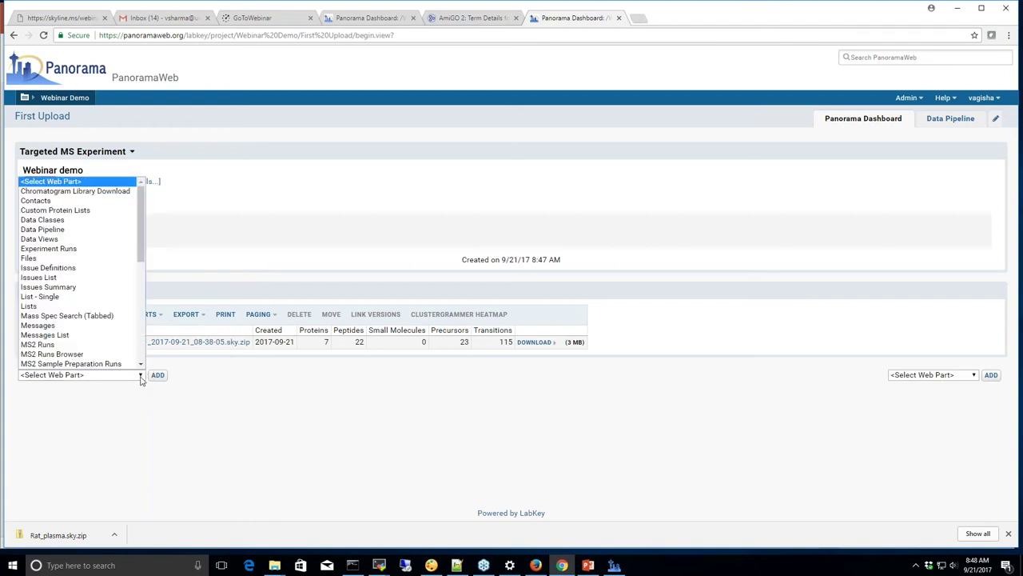
drag(143, 259, 143, 359)
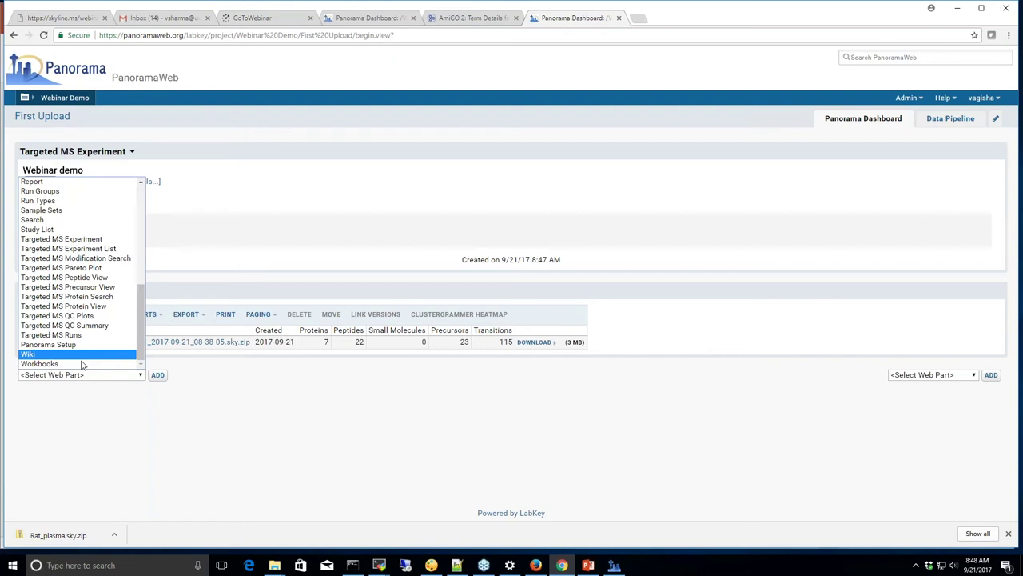
click(205, 414)
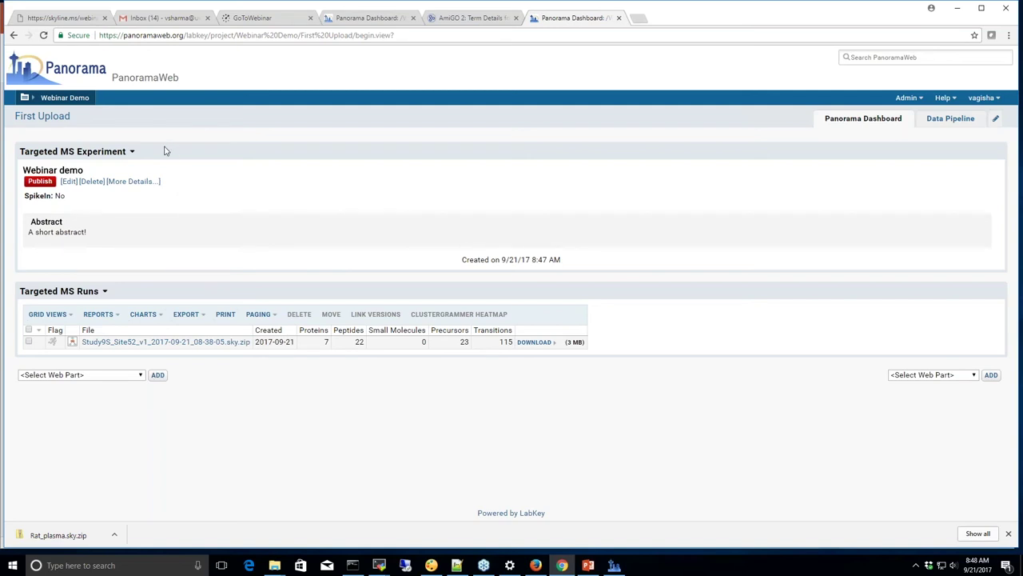
Publish Webinar demo to Panorama Public with the access link renamed to webinar_demo
click(40, 182)
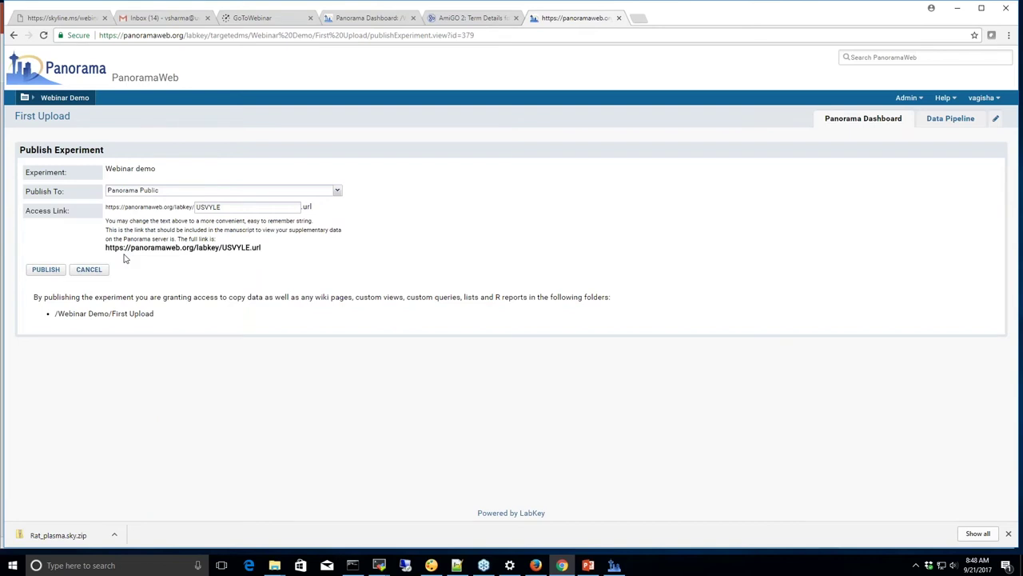
drag(224, 207, 196, 207)
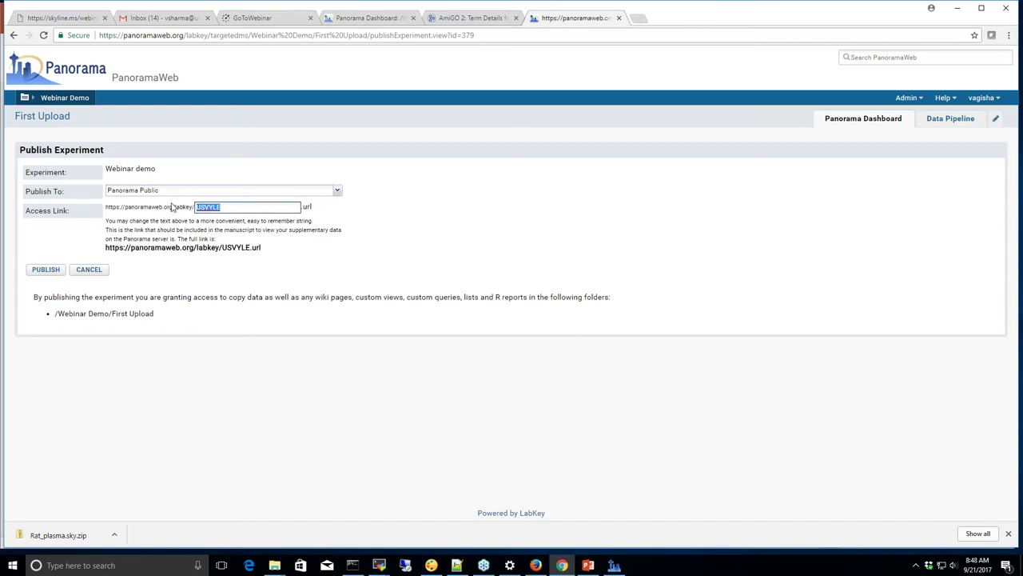
click(107, 209)
drag(107, 209, 193, 208)
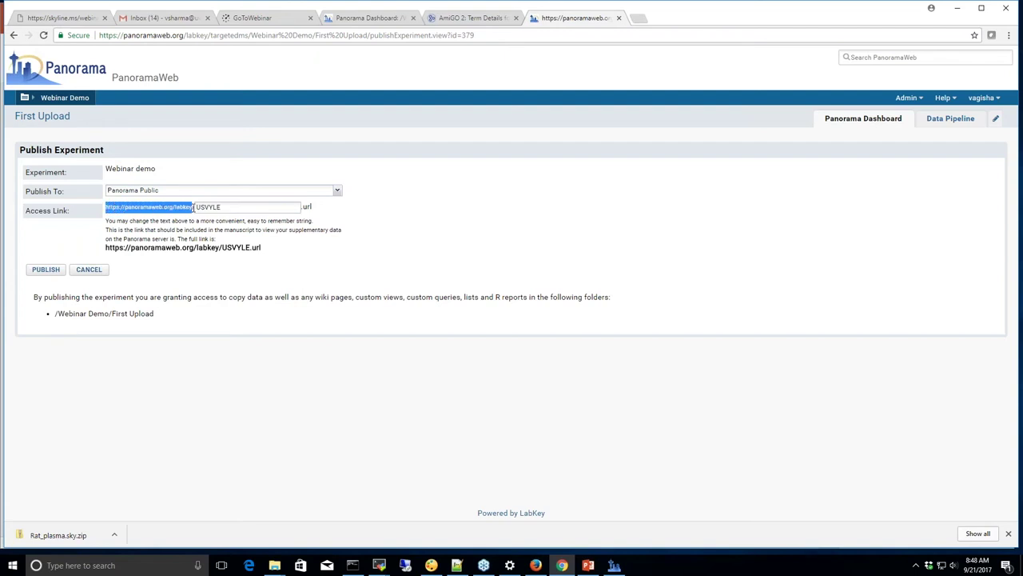
click(225, 207)
drag(224, 207, 196, 207)
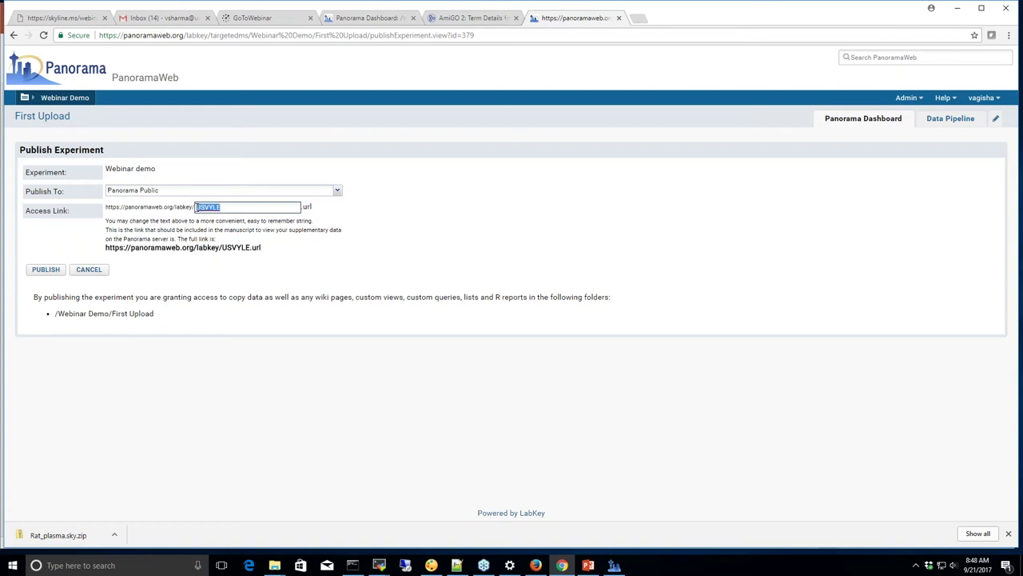
text(R)
text(ebinar_)
text(demo)
key(BackSpace)
key(BackSpace)
text(mo)
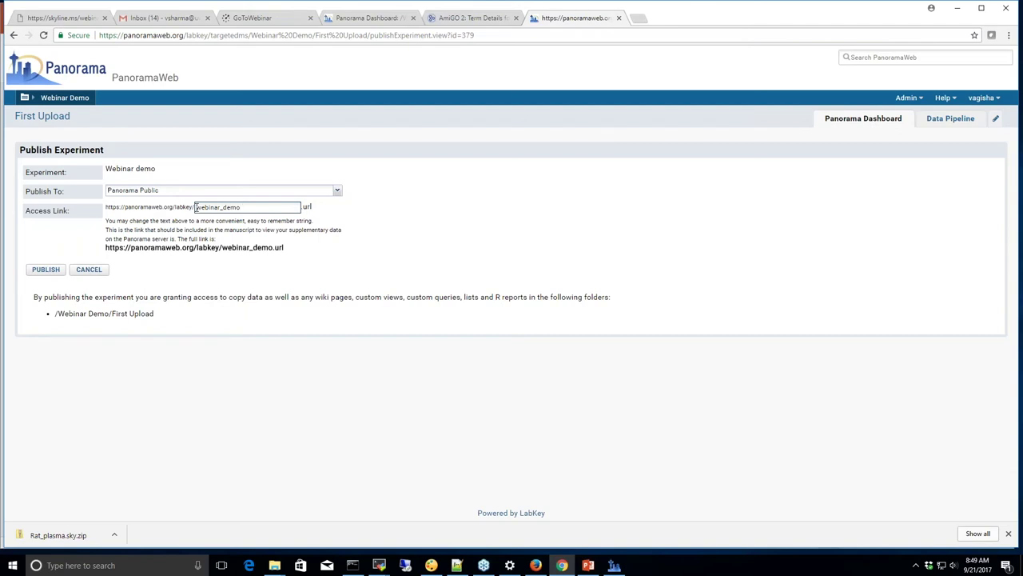
drag(240, 207, 196, 208)
click(49, 272)
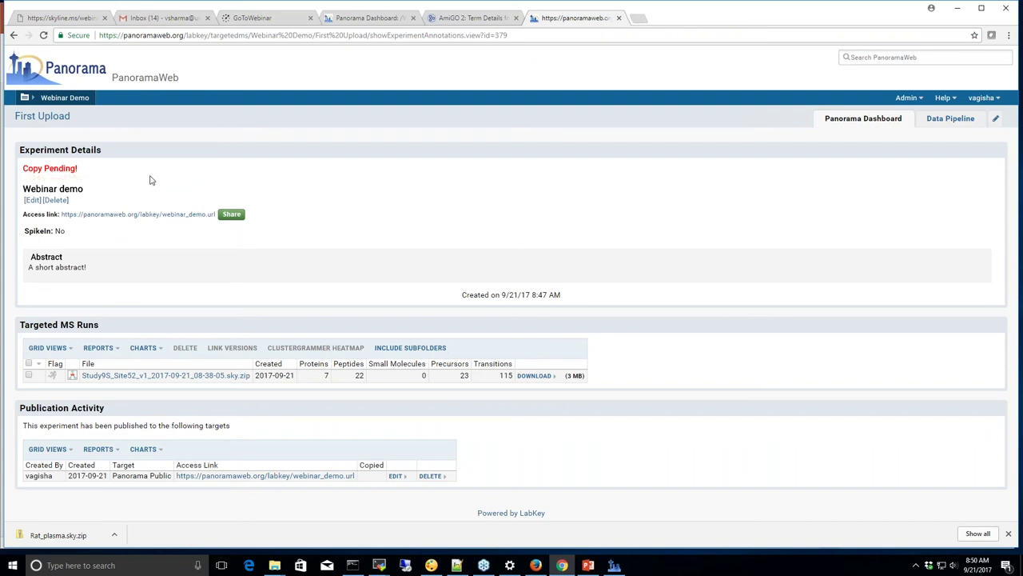
Copy the webinar_demo access link from the Share popup, then return to the First Upload dashboard
click(232, 218)
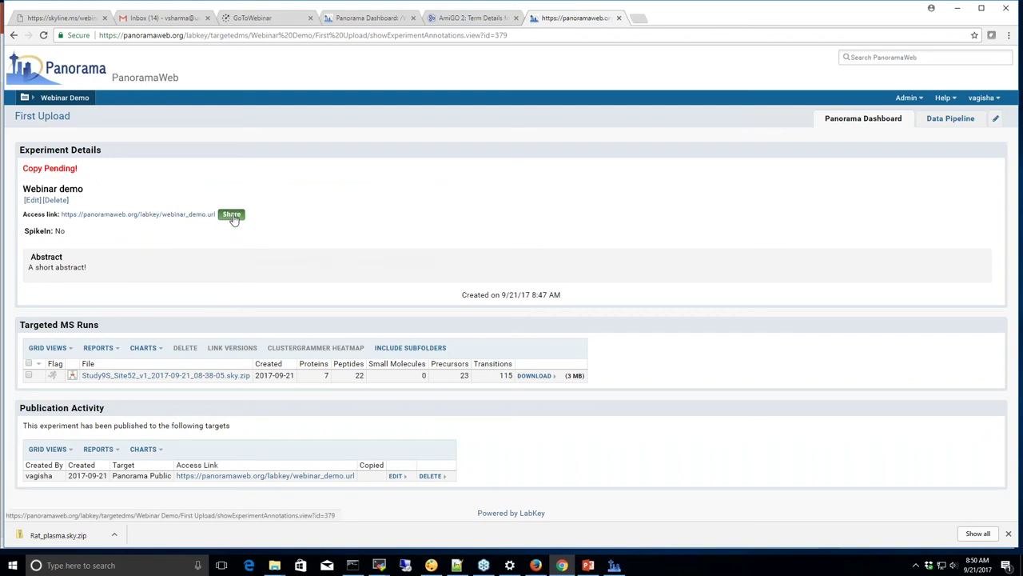
click(444, 252)
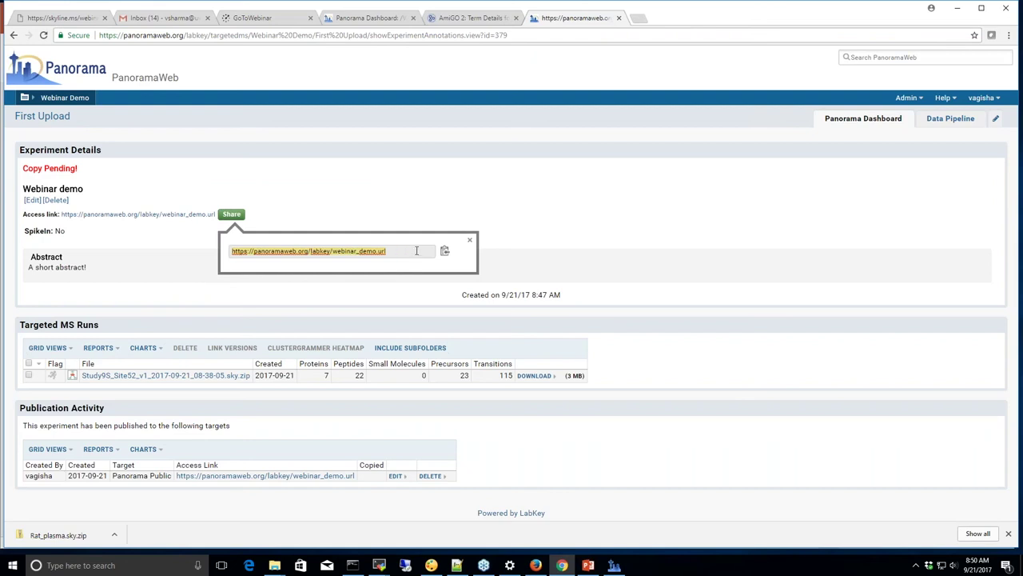
click(470, 240)
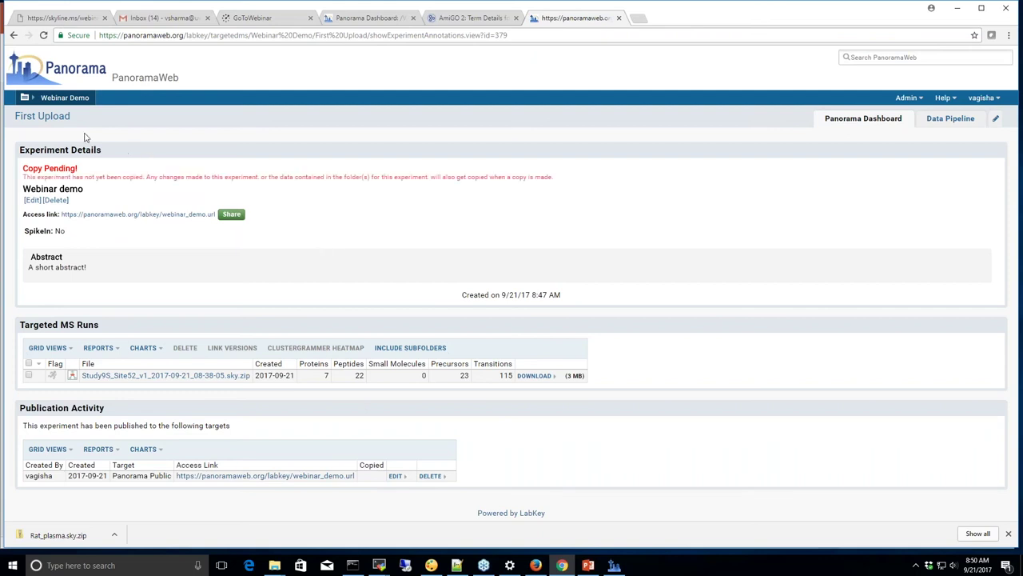
click(42, 116)
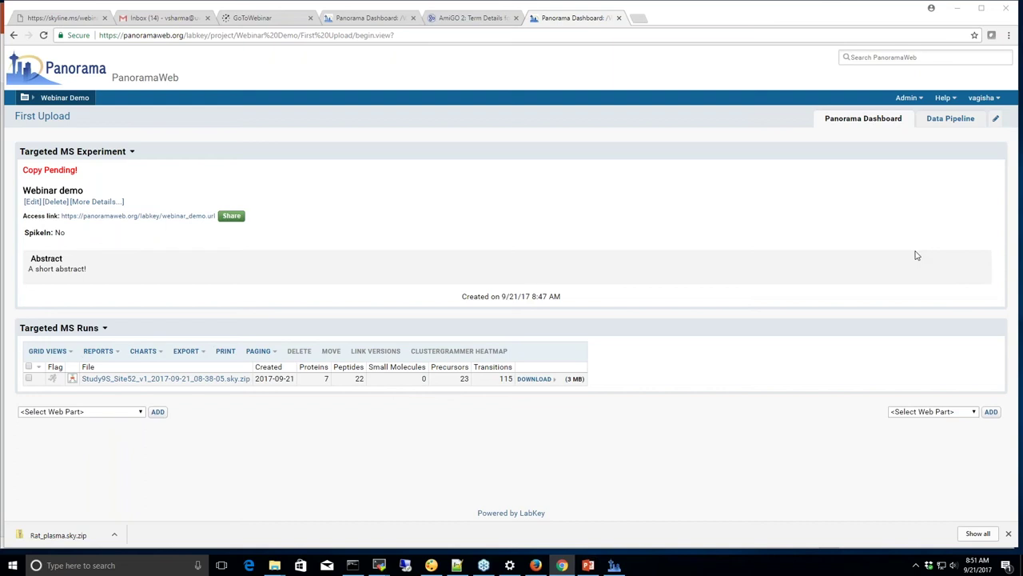
mouse_move(541, 569)
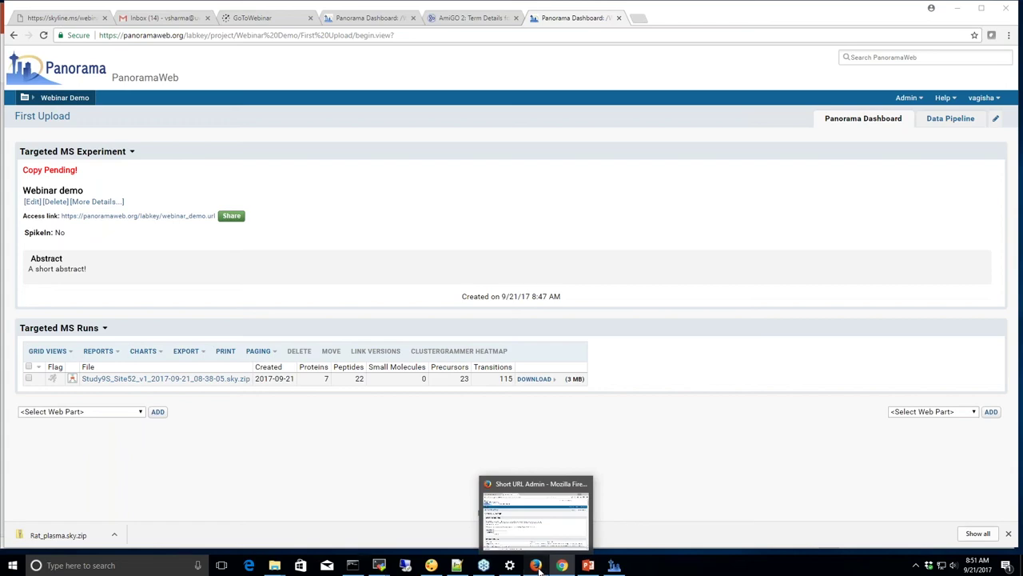
click(540, 569)
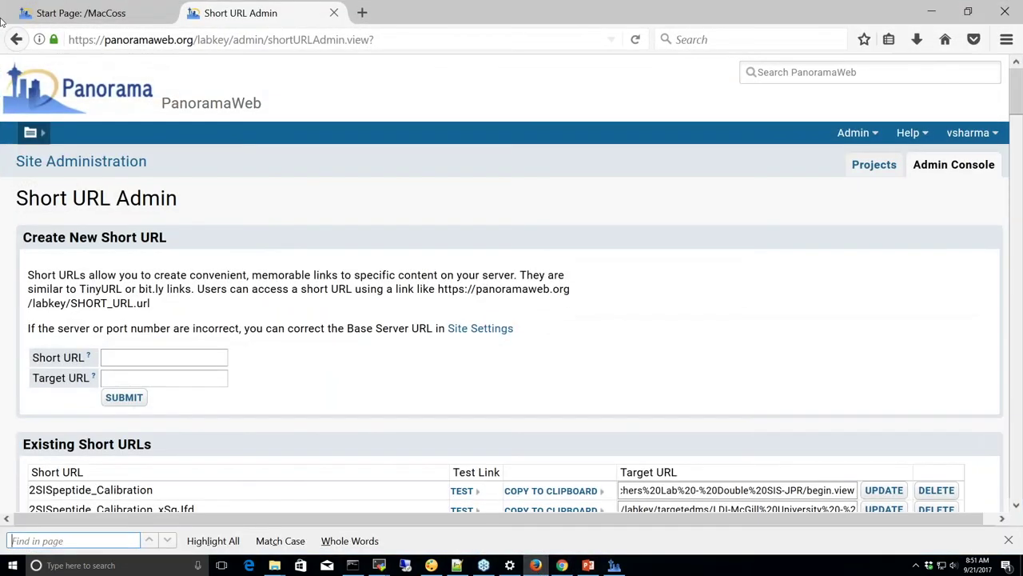
click(48, 13)
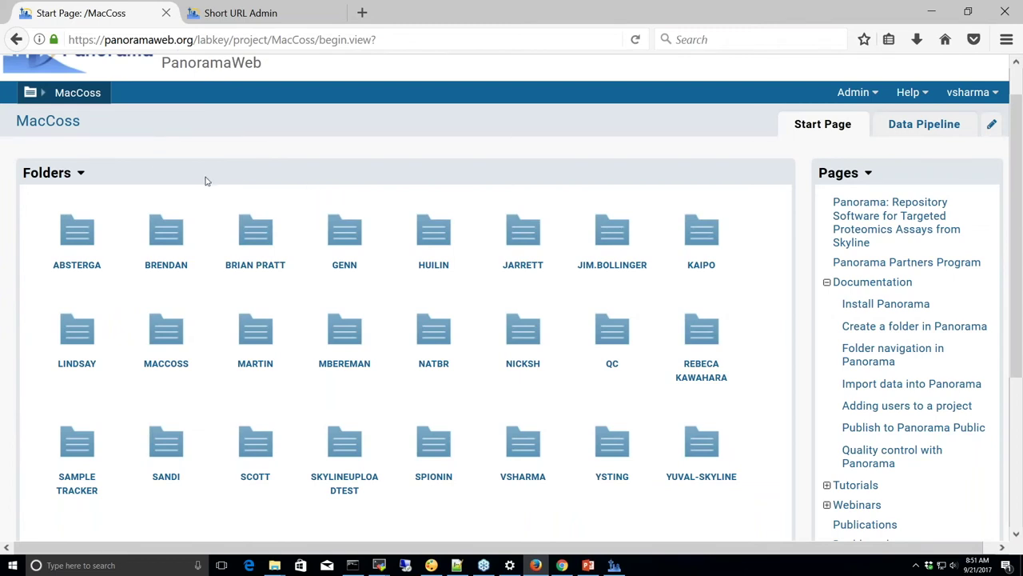
scroll(205, 184, down, 3)
scroll(206, 184, up, 4)
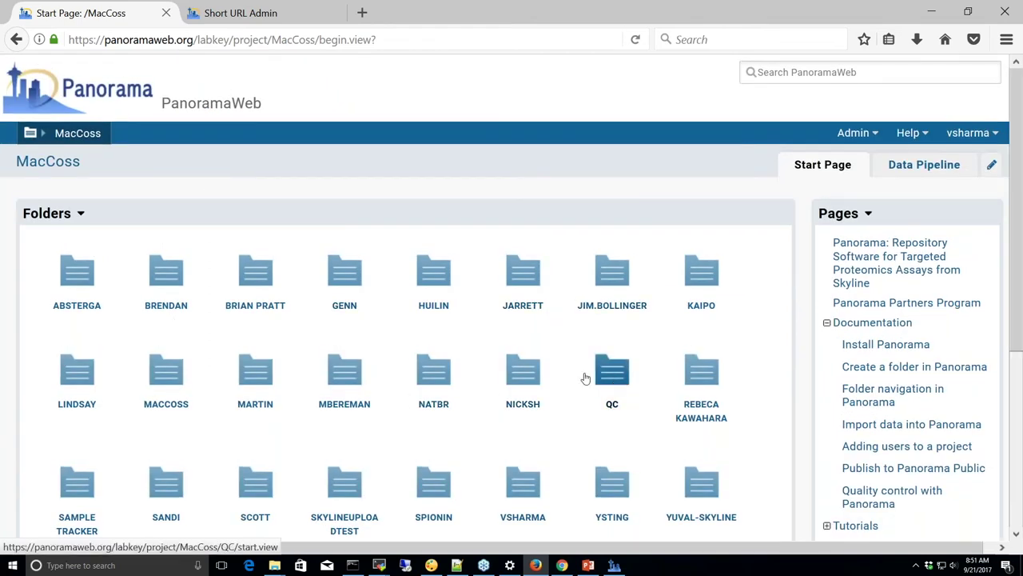
click(77, 133)
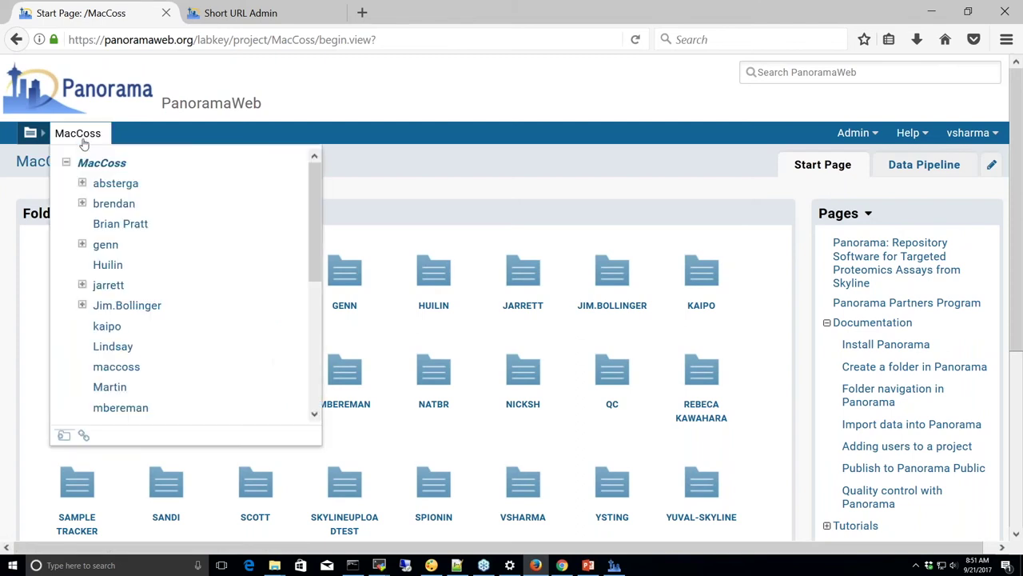
drag(314, 217, 312, 346)
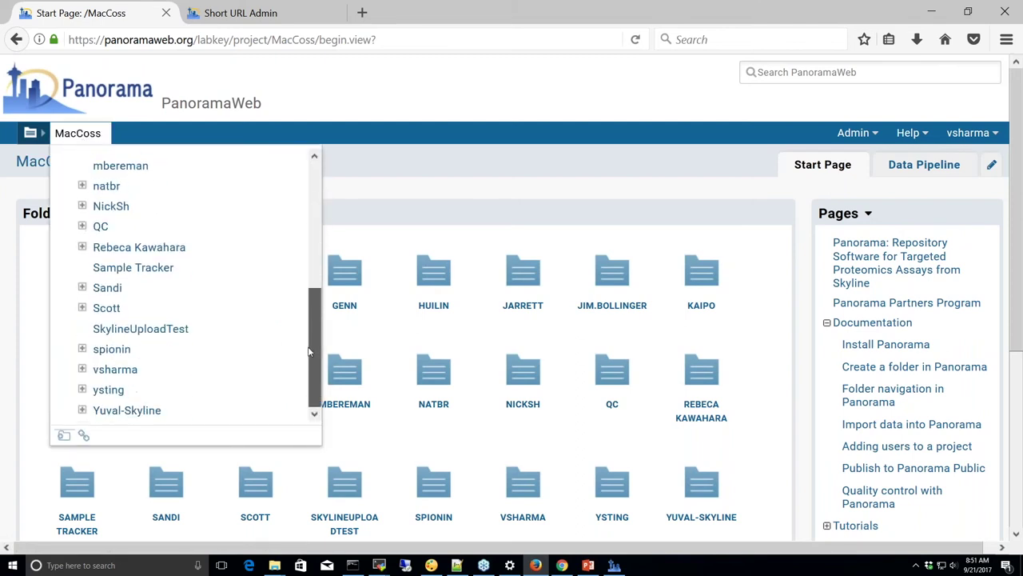
click(82, 226)
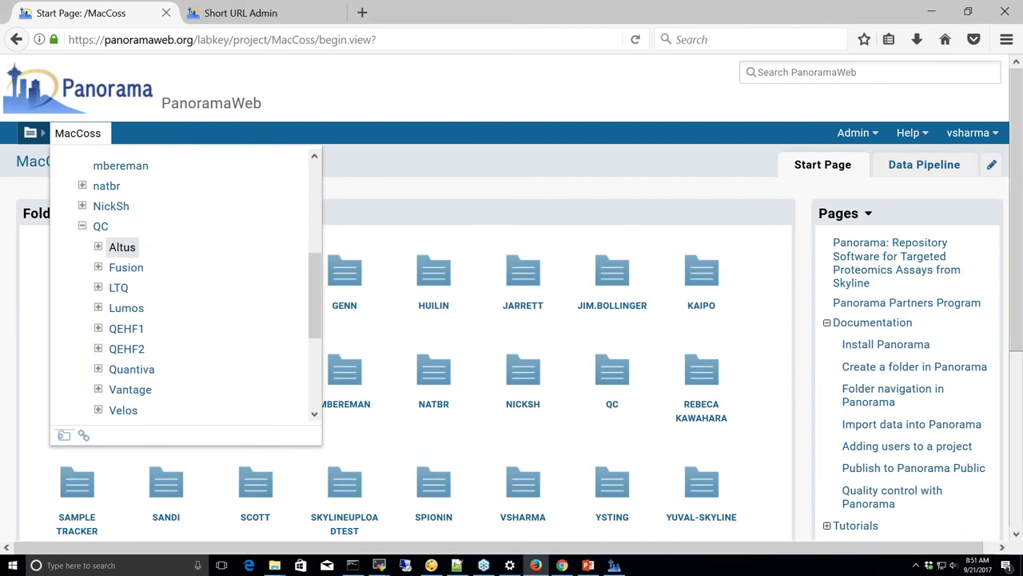
drag(312, 285, 310, 313)
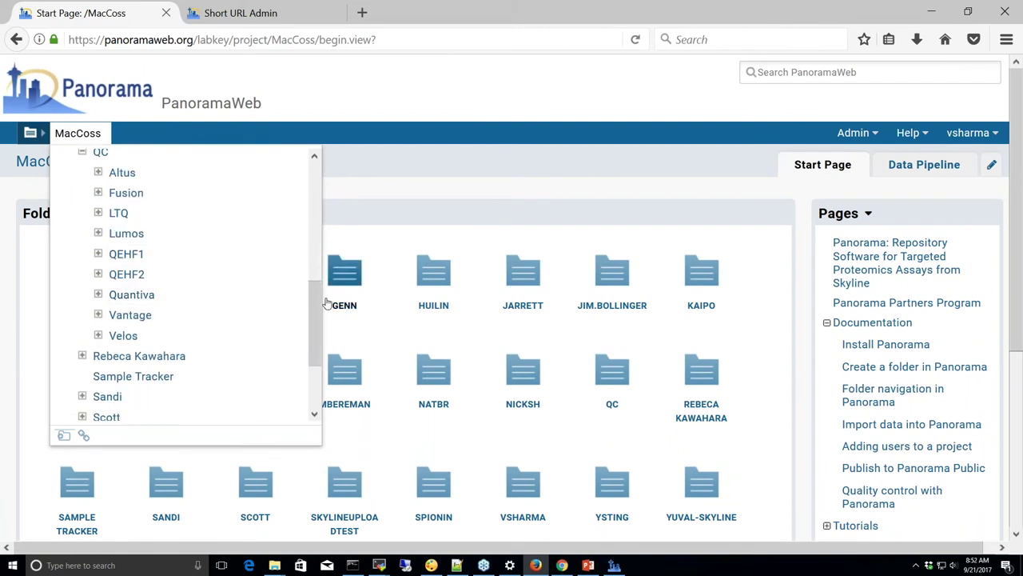
drag(313, 318, 347, 199)
click(344, 201)
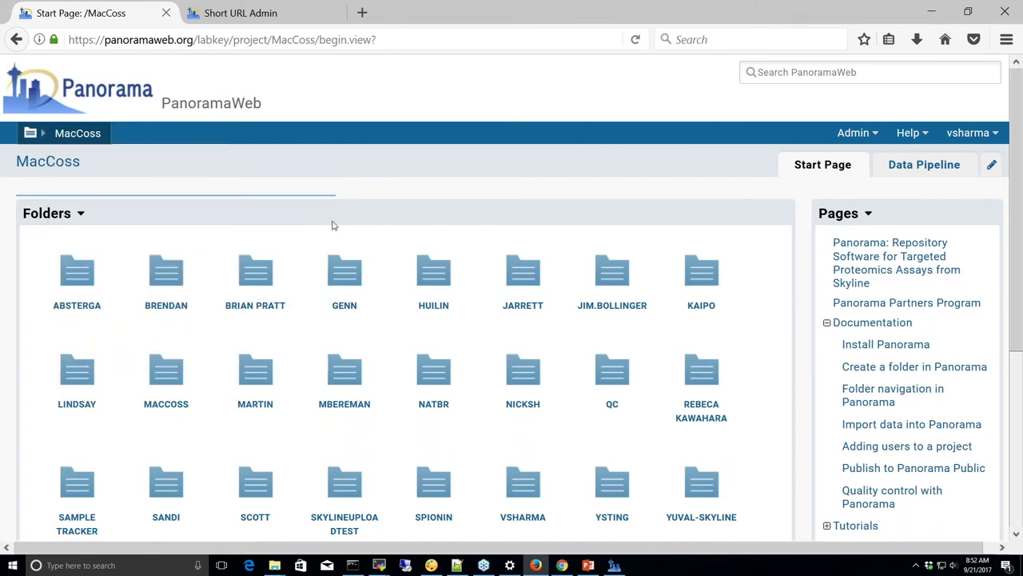
Go to brendan > Manuscripts > iPRG 2015 and scroll down to its Targeted MS Experiment section
click(169, 277)
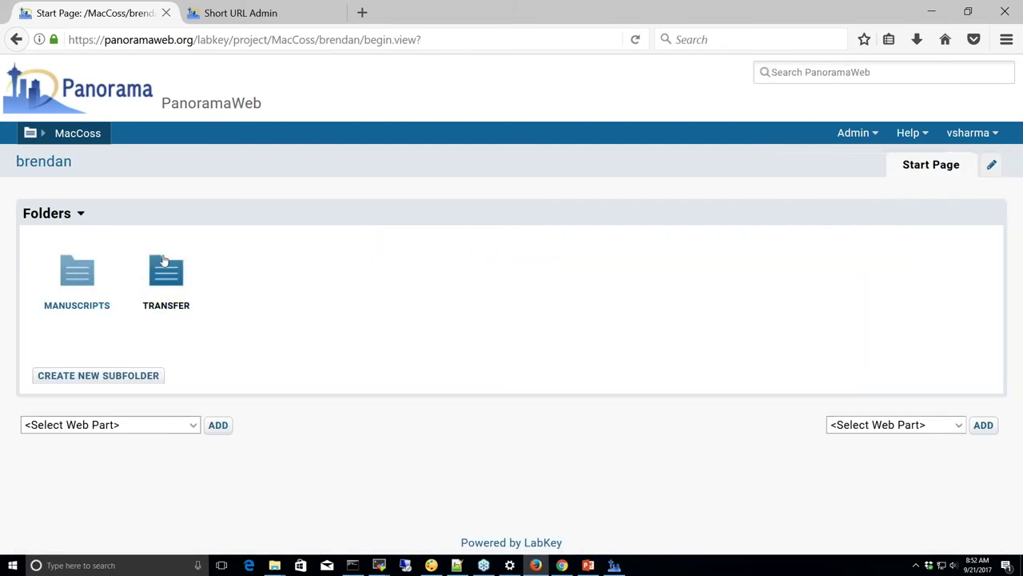
click(73, 280)
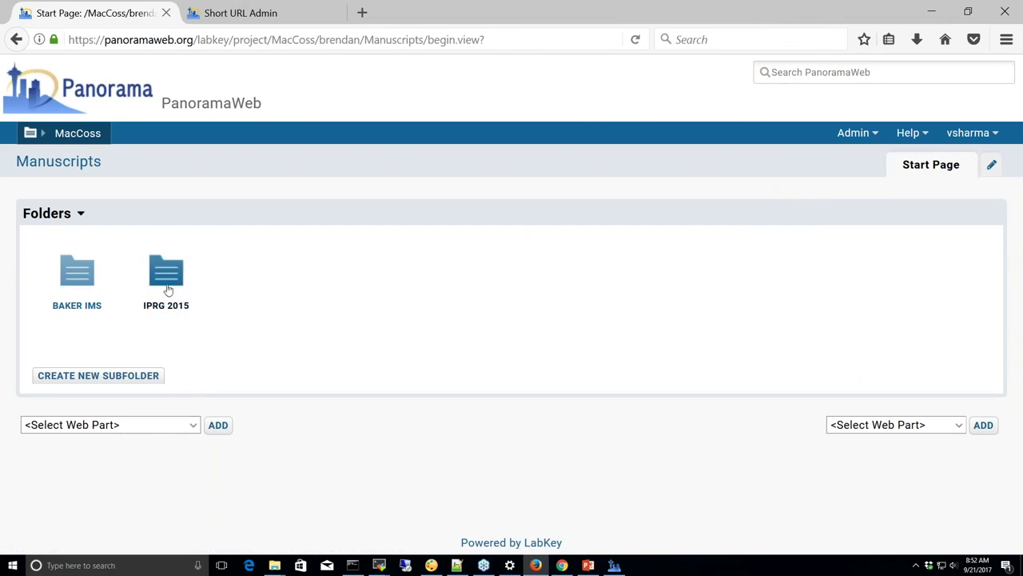
click(170, 277)
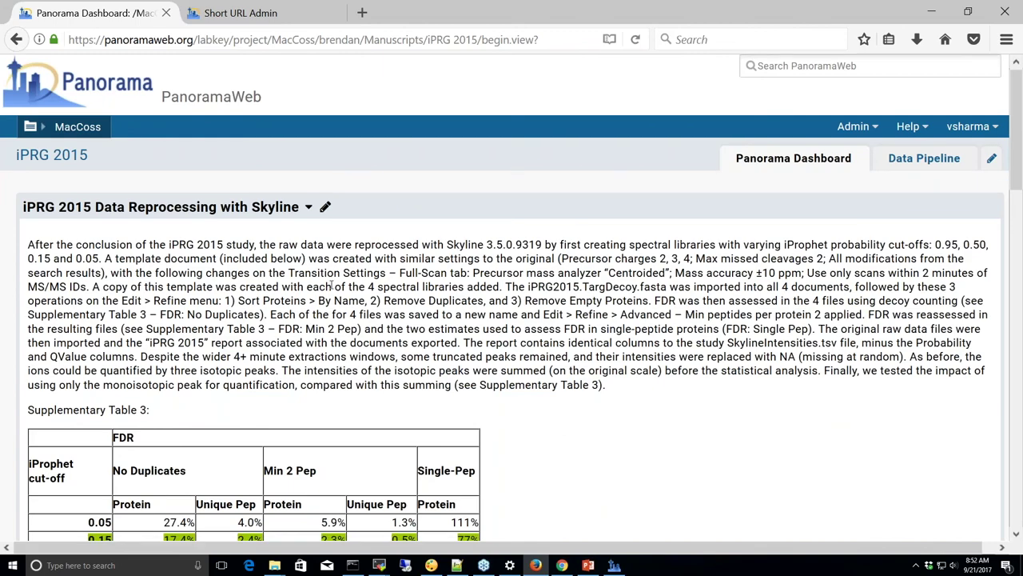
scroll(332, 285, down, 3)
scroll(510, 300, down, 1)
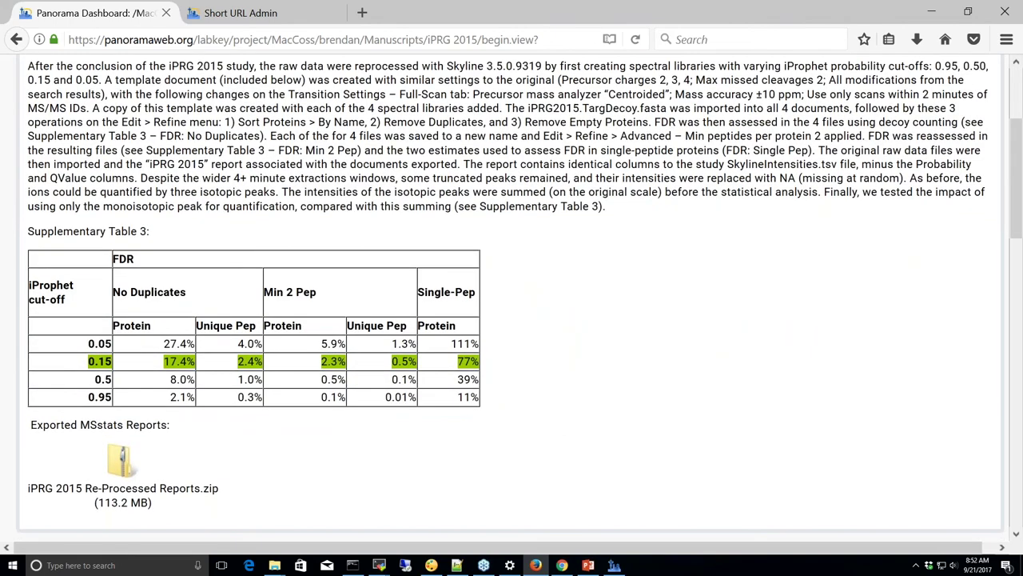
scroll(512, 300, down, 5)
scroll(512, 300, down, 2)
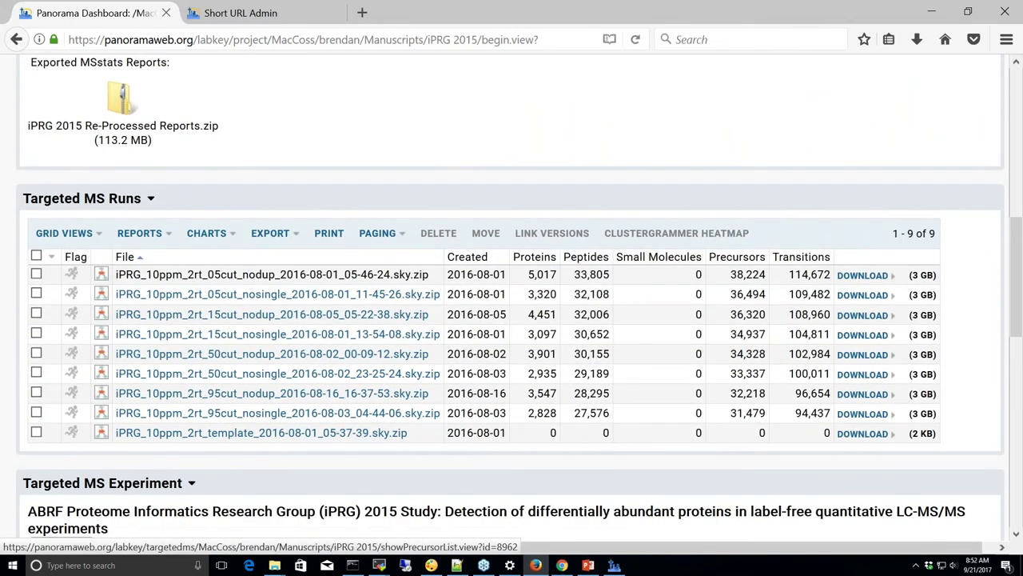
scroll(310, 231, down, 6)
scroll(310, 231, down, 2)
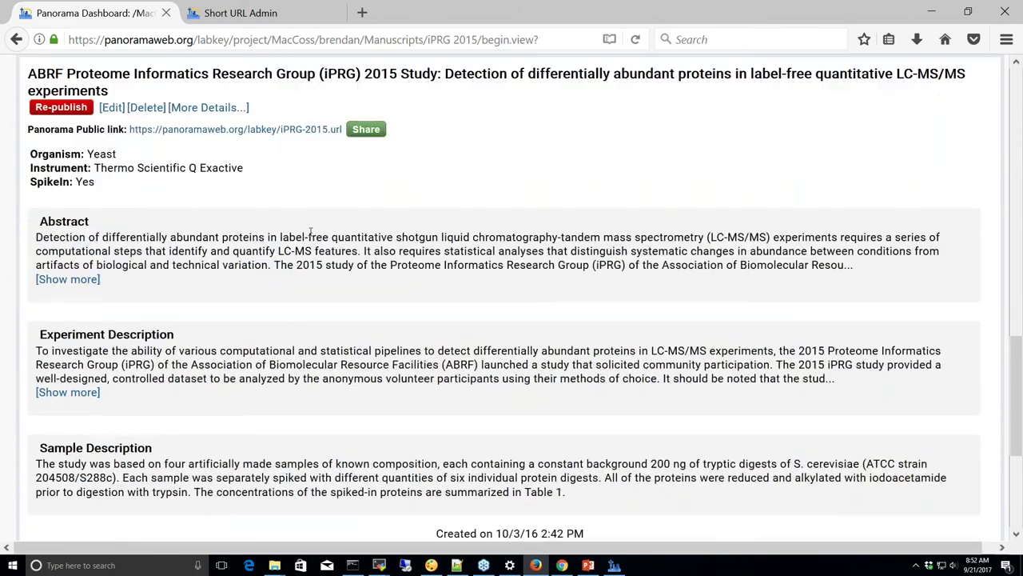
Open the Panorama Public copy of iPRG 2015 in a new tab and compare it with the original page
middle_click(317, 134)
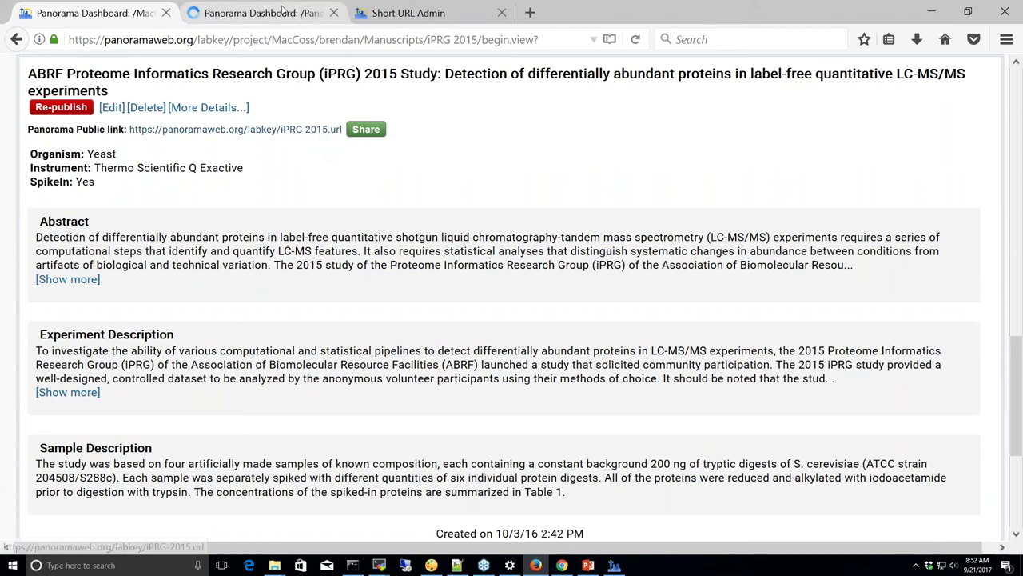
click(252, 16)
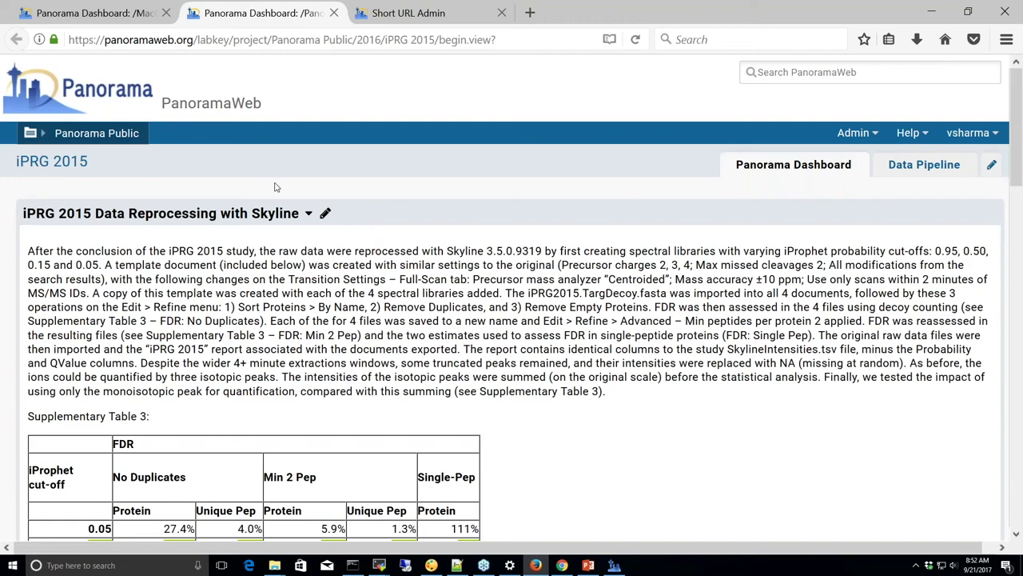
scroll(279, 198, down, 15)
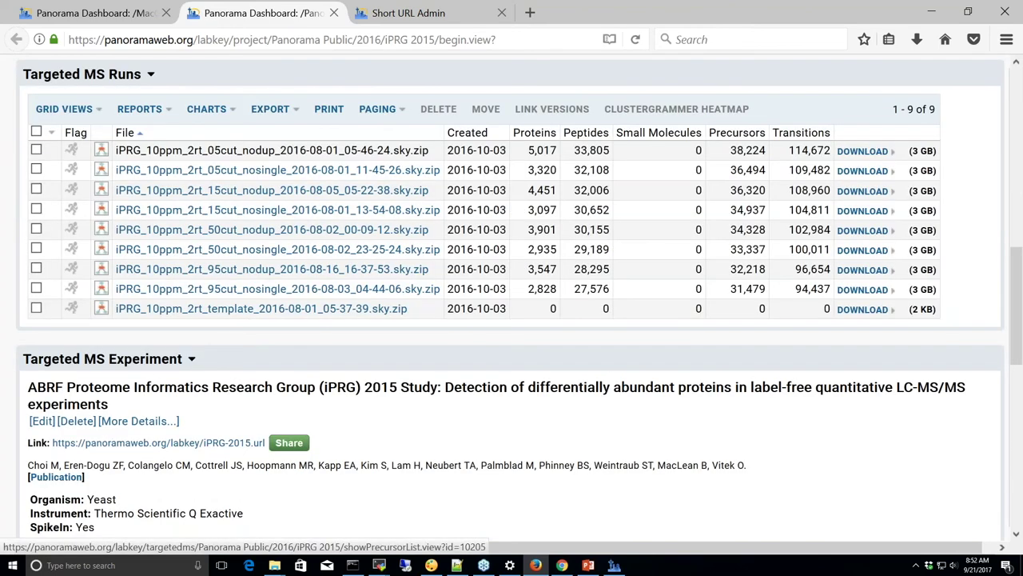
click(127, 16)
click(127, 16)
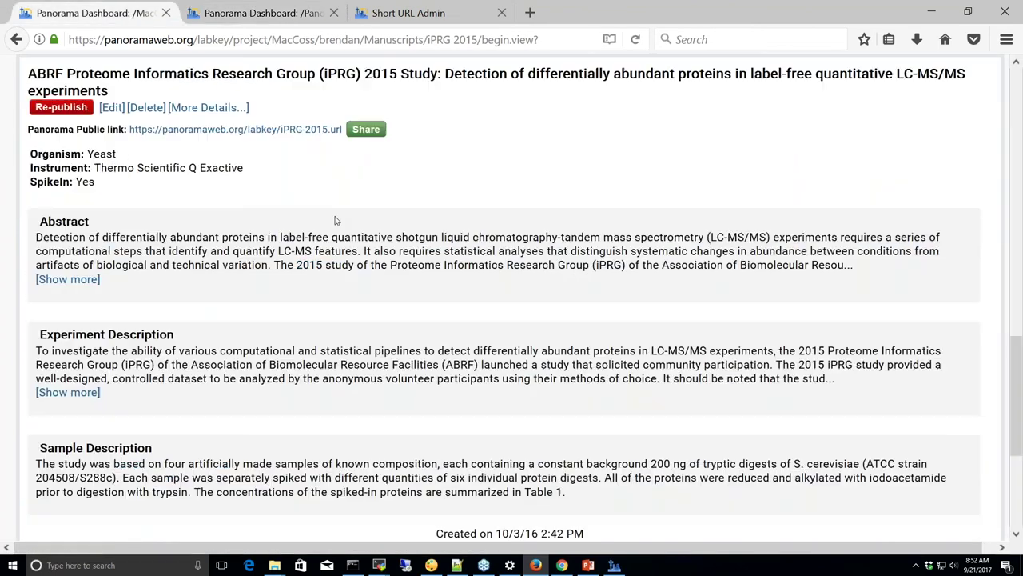
scroll(512, 296, up, 5)
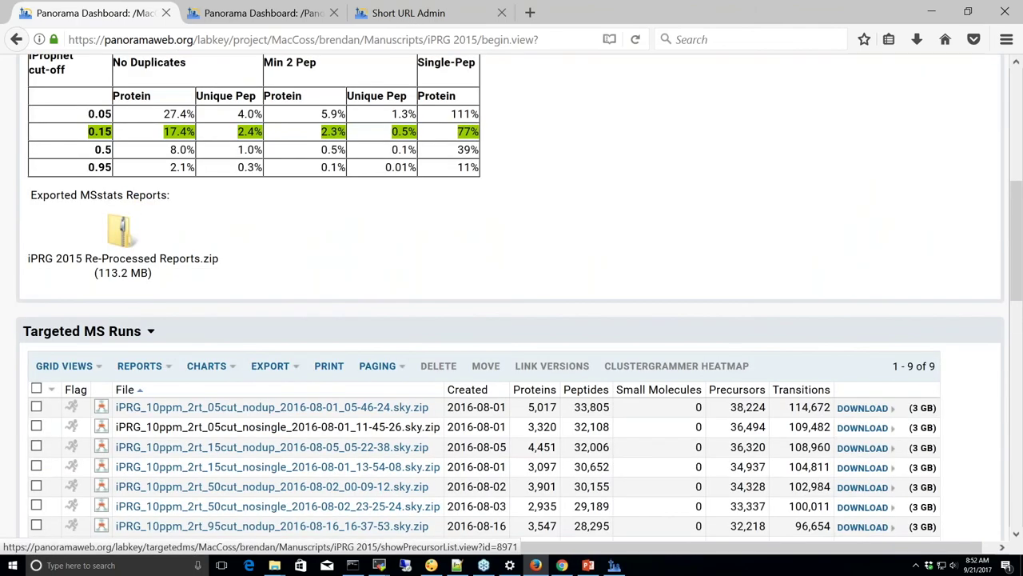
scroll(512, 295, down, 7)
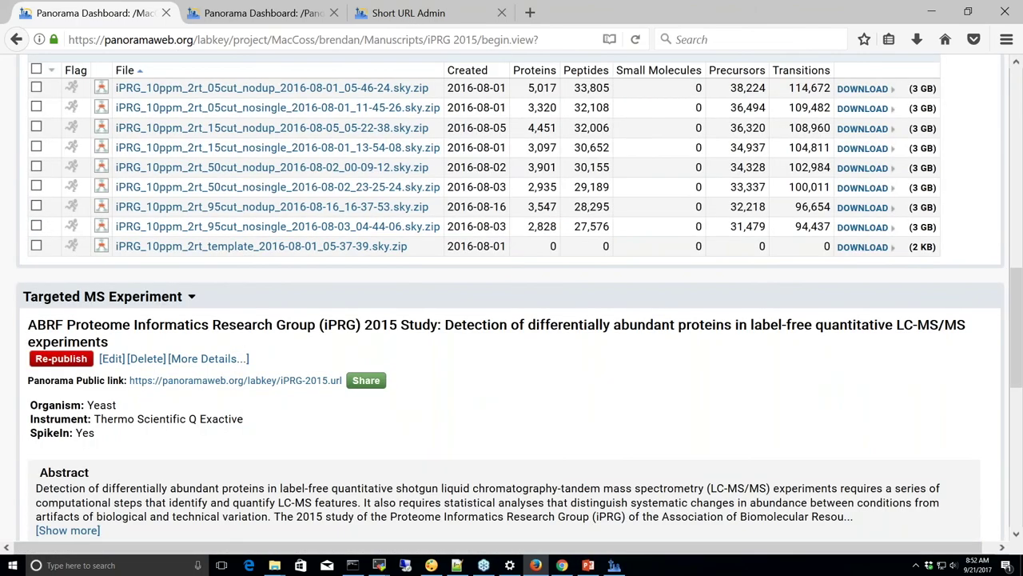
scroll(35, 207, down, 2)
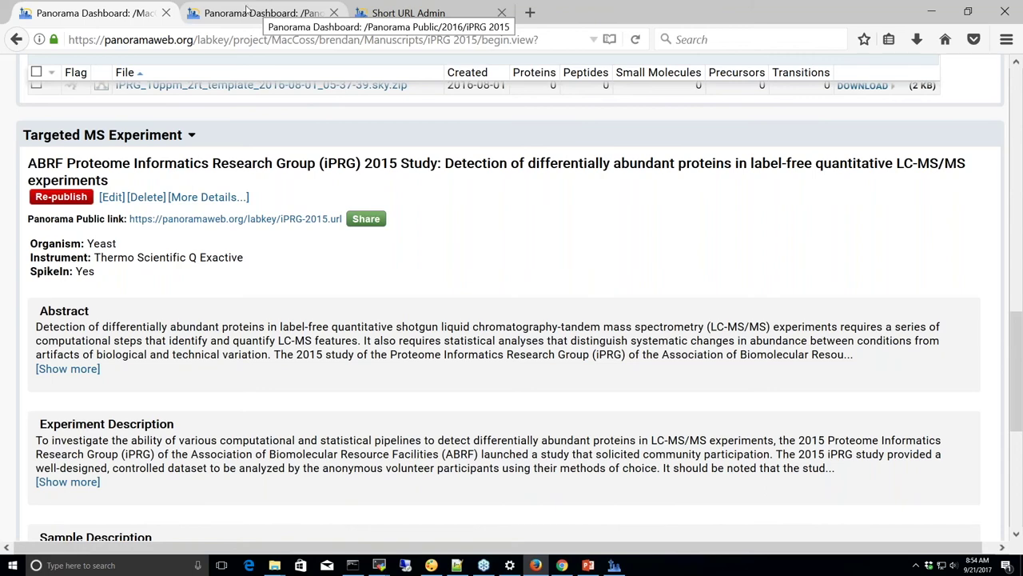
Return to the PanoramaWeb home page in the other browser and scroll to its example data
click(562, 565)
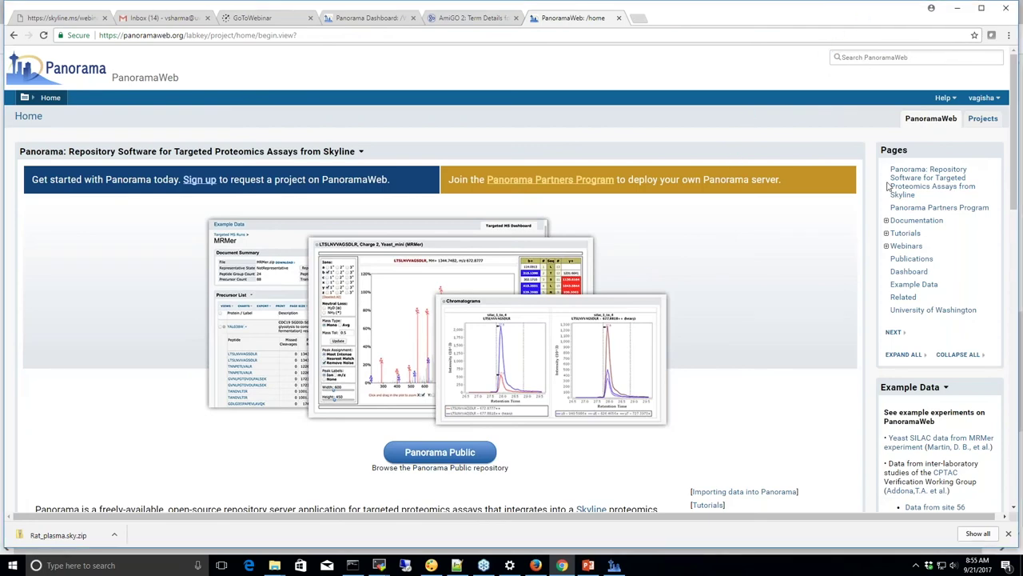
scroll(885, 358, down, 1)
scroll(885, 358, down, 3)
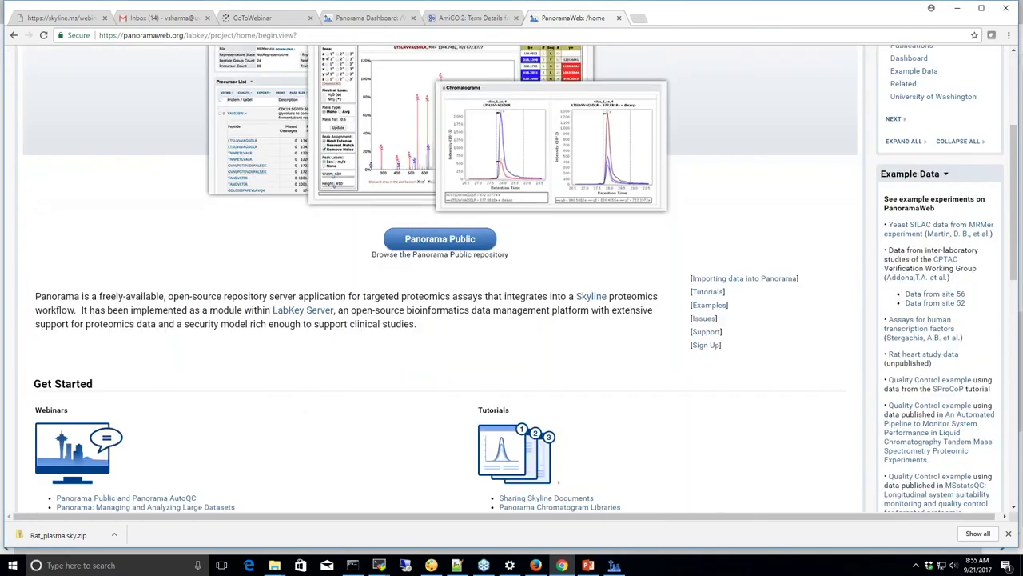
Open the Quality Control example dashboard, keeping Retention Time as the QC metric
click(932, 328)
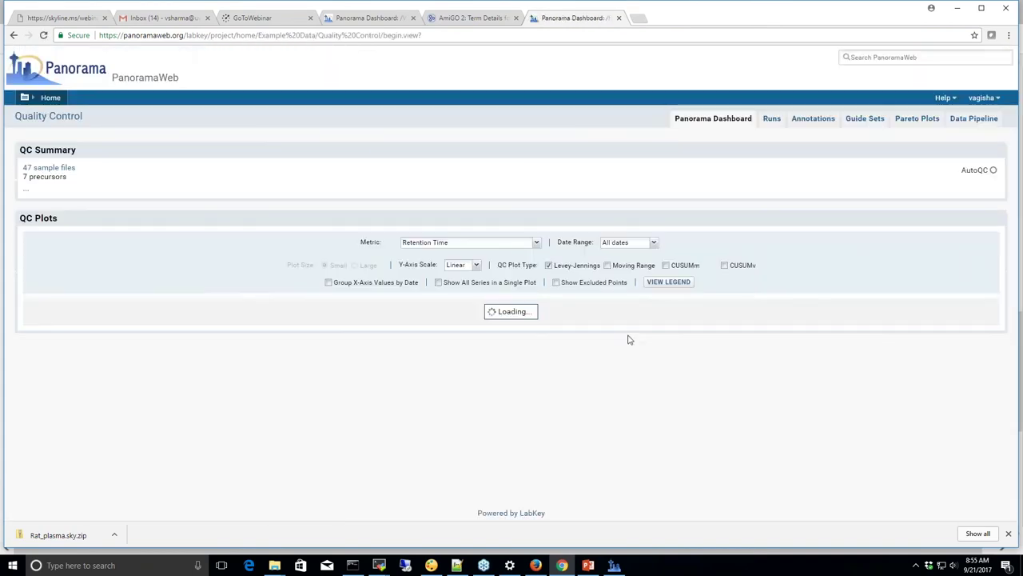
scroll(560, 388, down, 1)
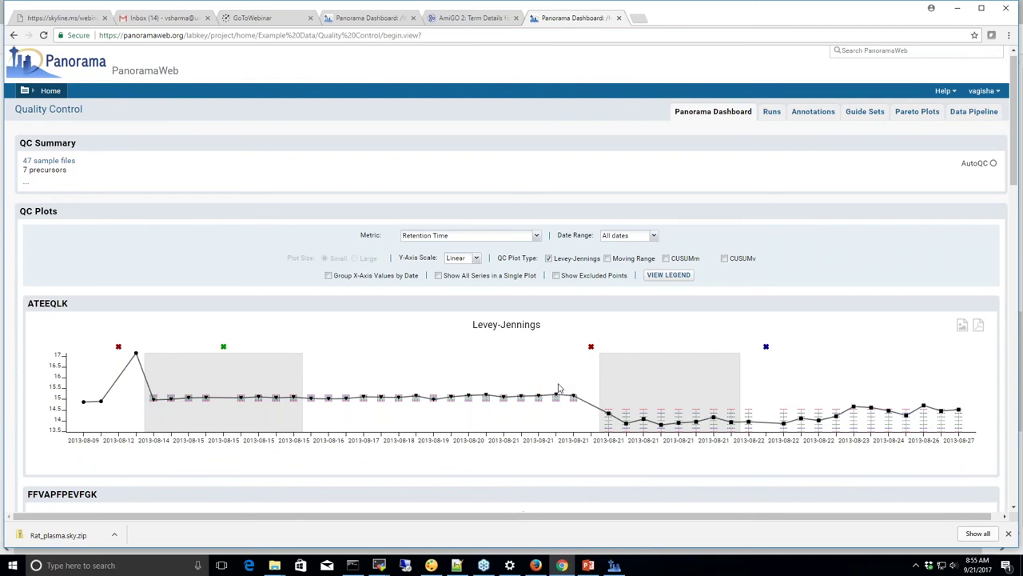
scroll(559, 388, down, 2)
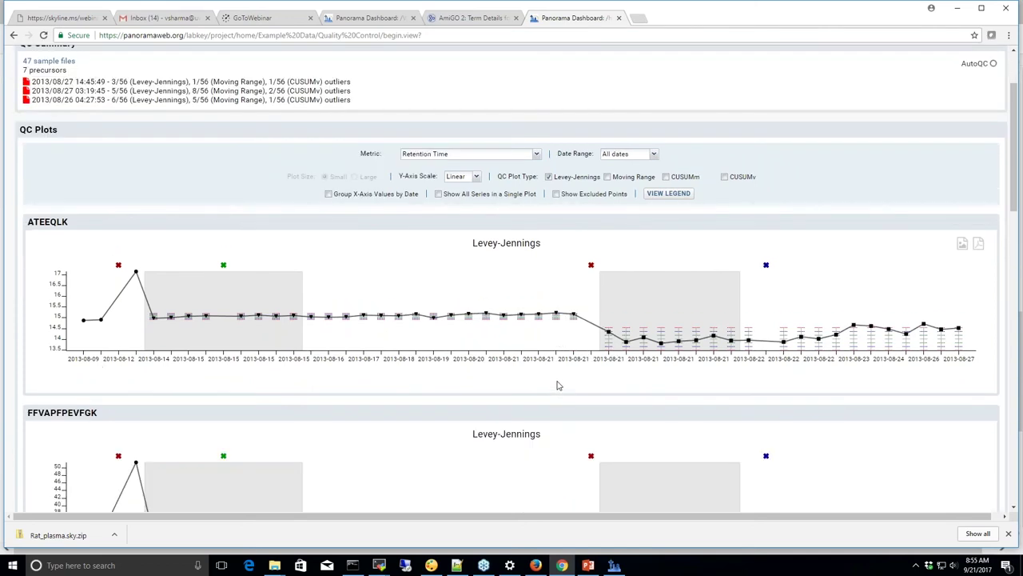
click(536, 154)
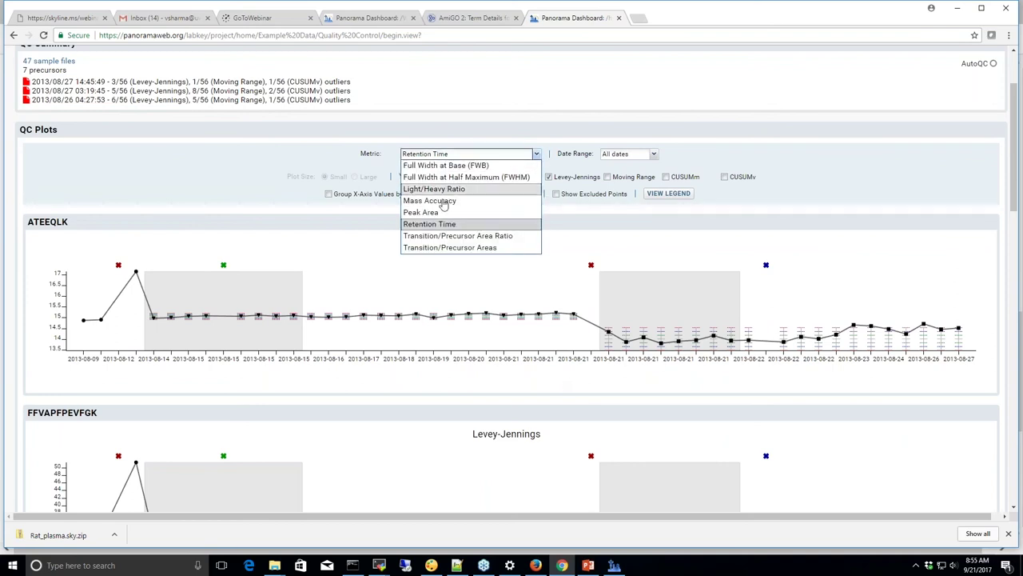
key(Escape)
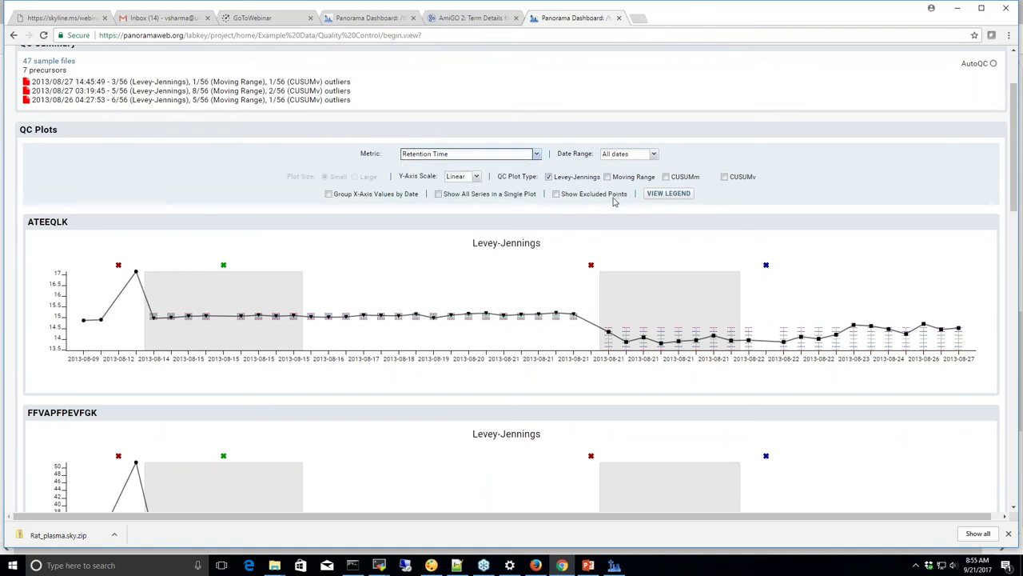
Add Moving Range plots, toggle excluded points on and off, and show all series in a single plot
click(608, 177)
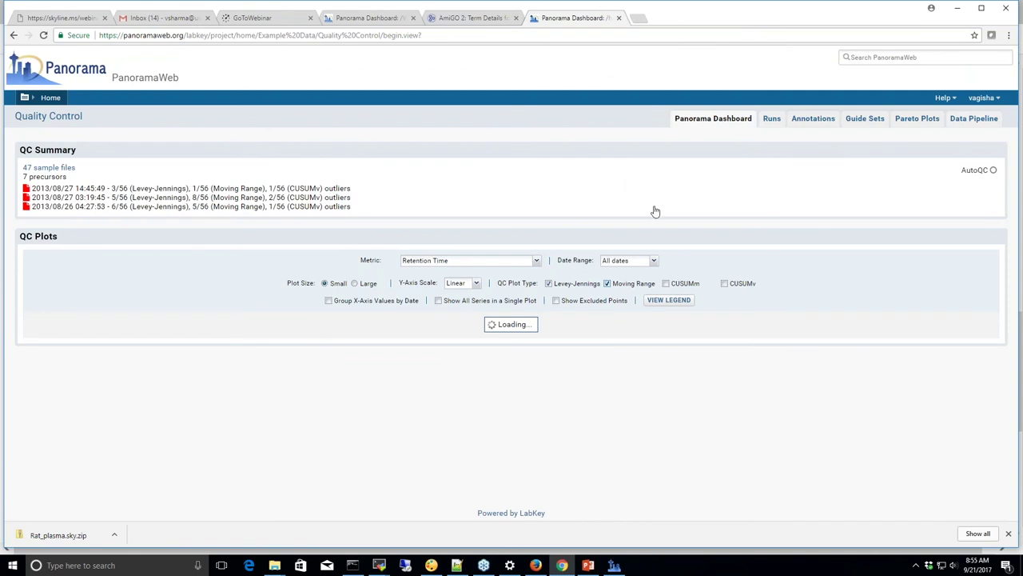
click(557, 301)
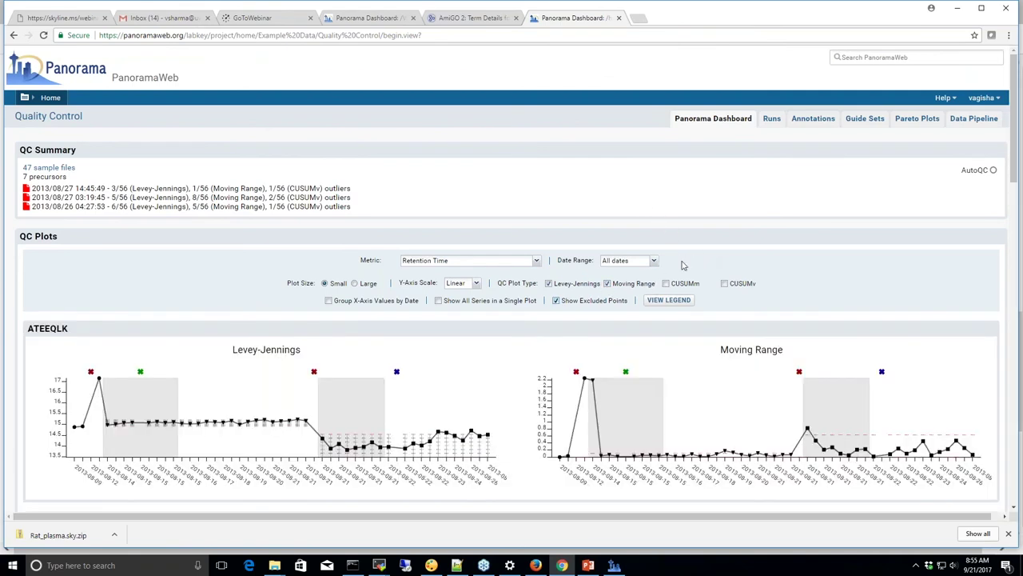
click(557, 300)
click(438, 301)
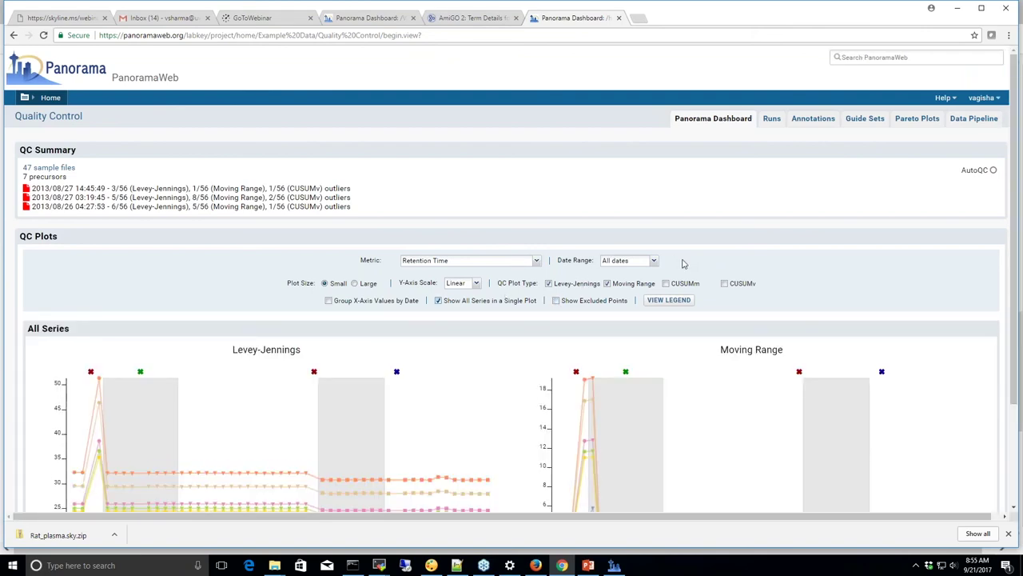
scroll(682, 262, down, 2)
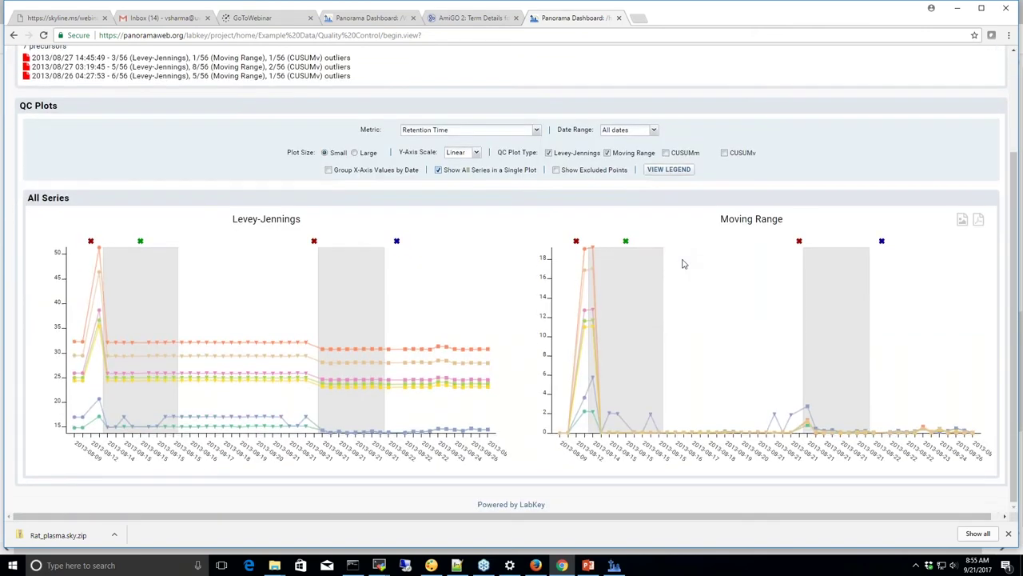
scroll(684, 264, up, 2)
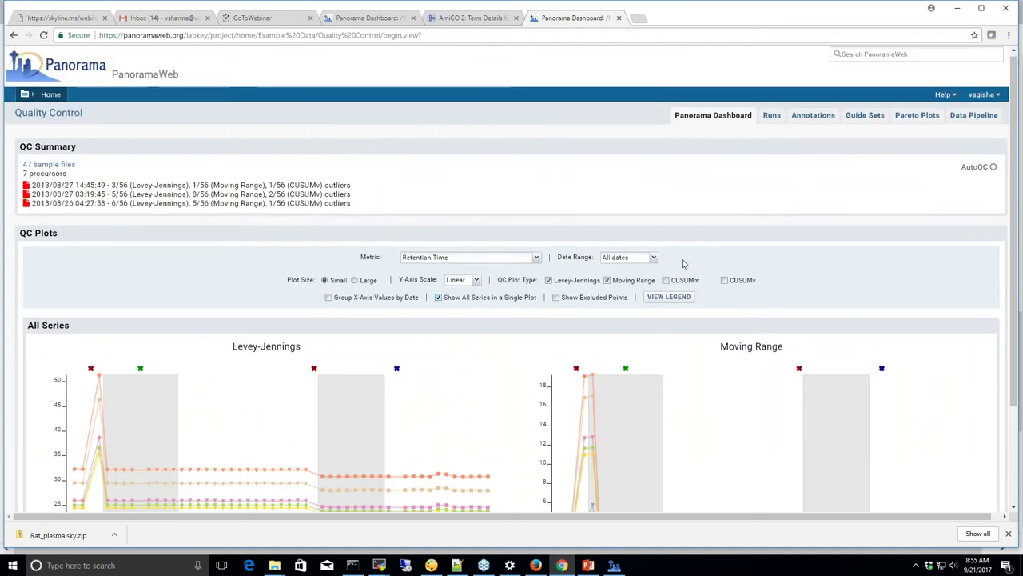
scroll(683, 264, down, 1)
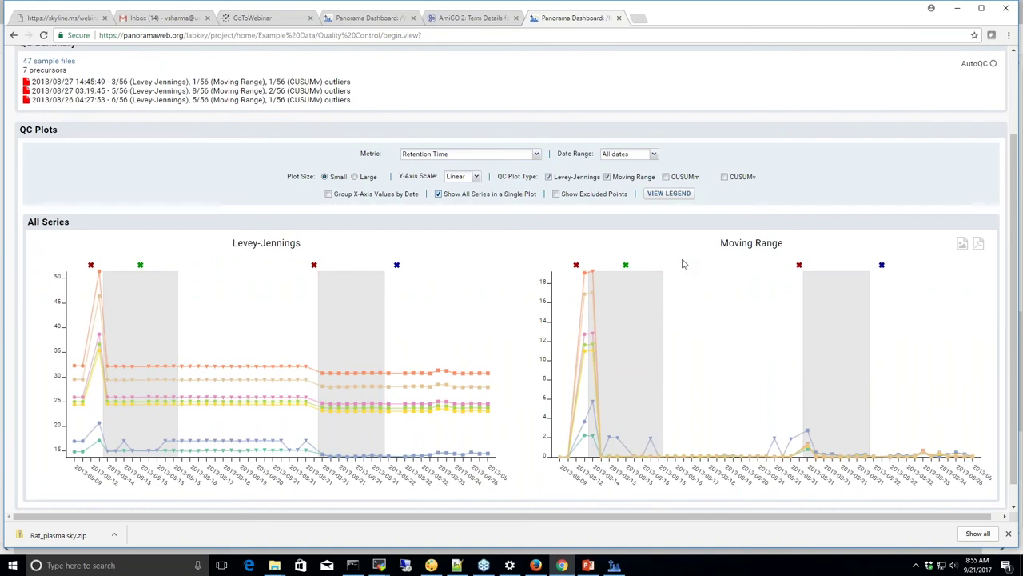
scroll(683, 263, up, 1)
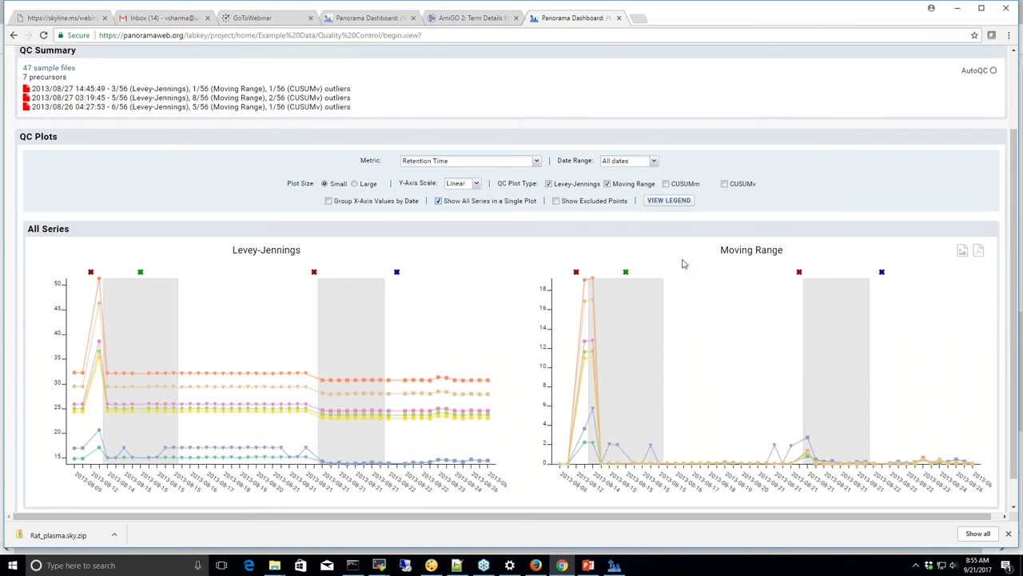
scroll(684, 264, up, 3)
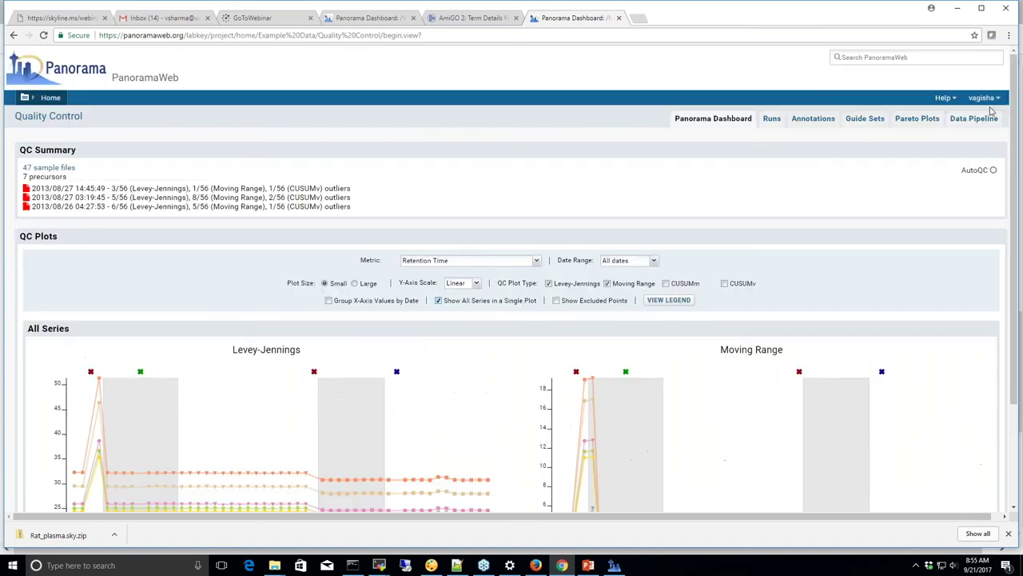
Select the Quality Control page address and sign out of the current account
click(982, 98)
drag(970, 123, 613, 170)
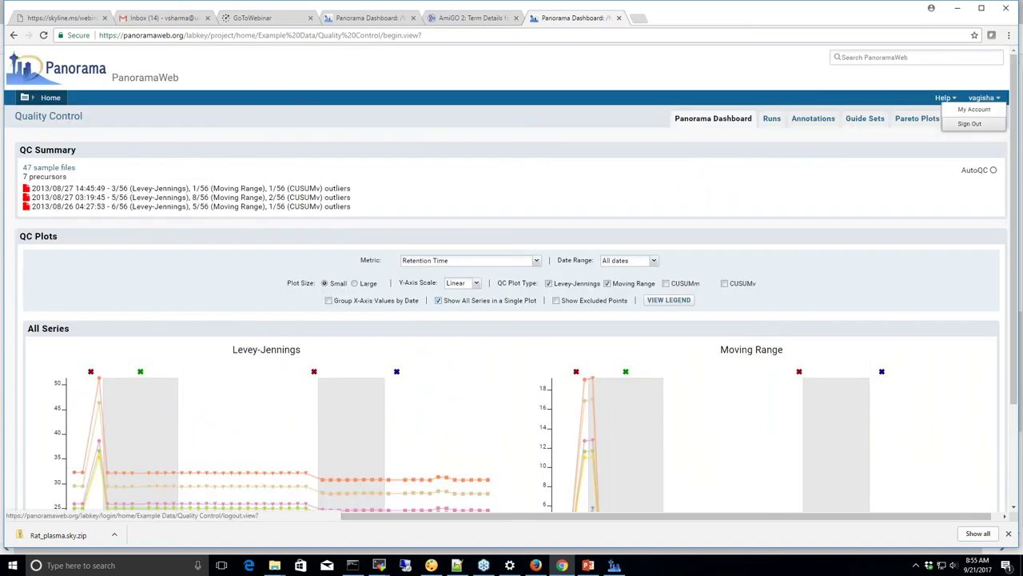
click(468, 37)
key(ctrl+c)
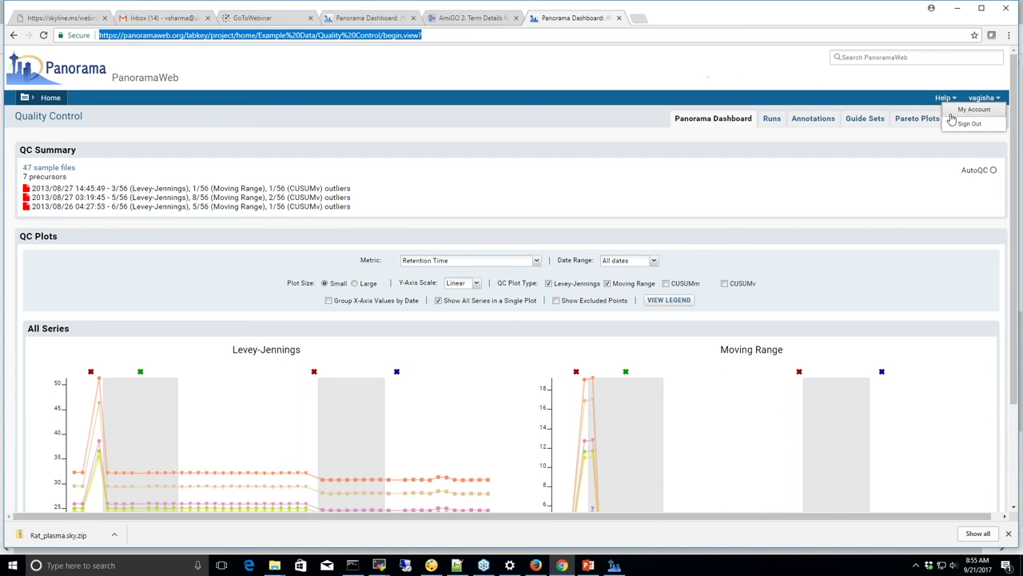
click(969, 123)
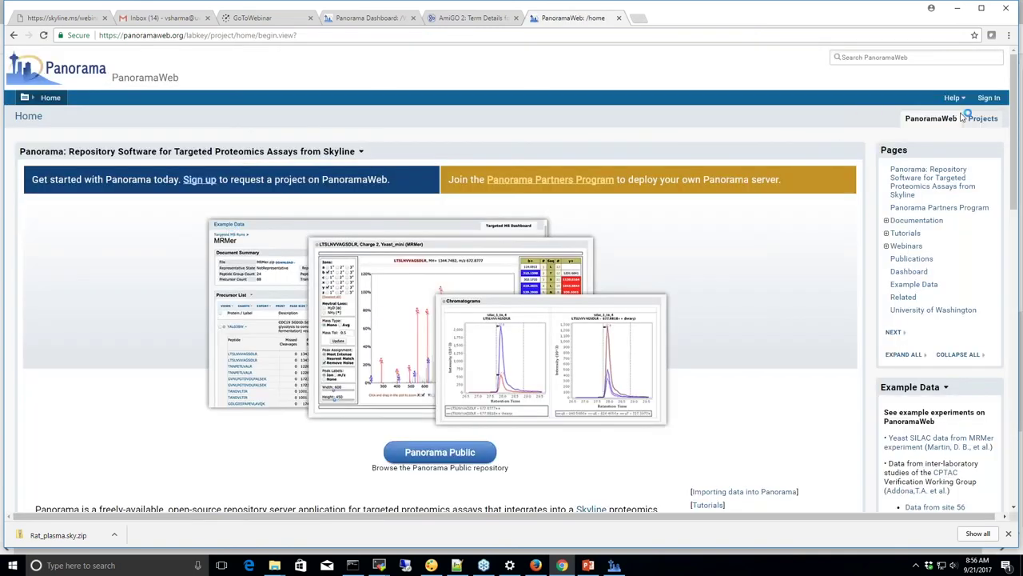
Sign back in with a different account's email and password
click(988, 98)
triple_click(121, 167)
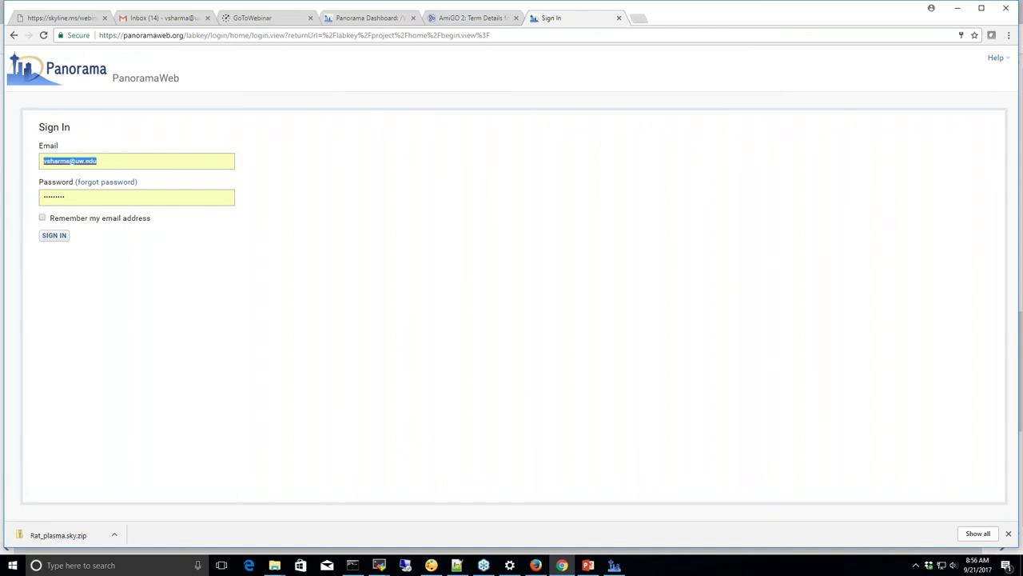
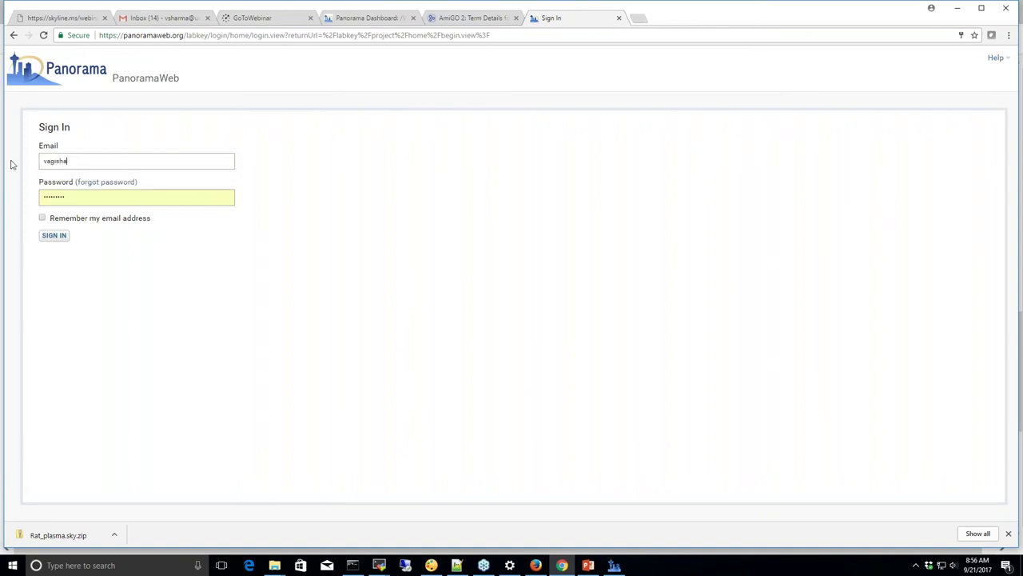
key(Tab)
key(BackSpace)
text(••••••)
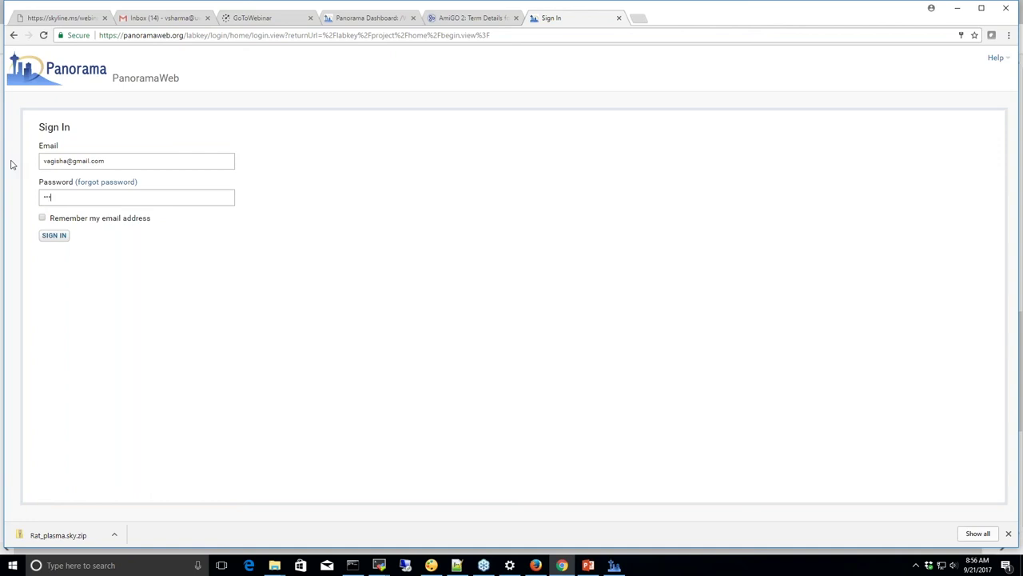
key(Return)
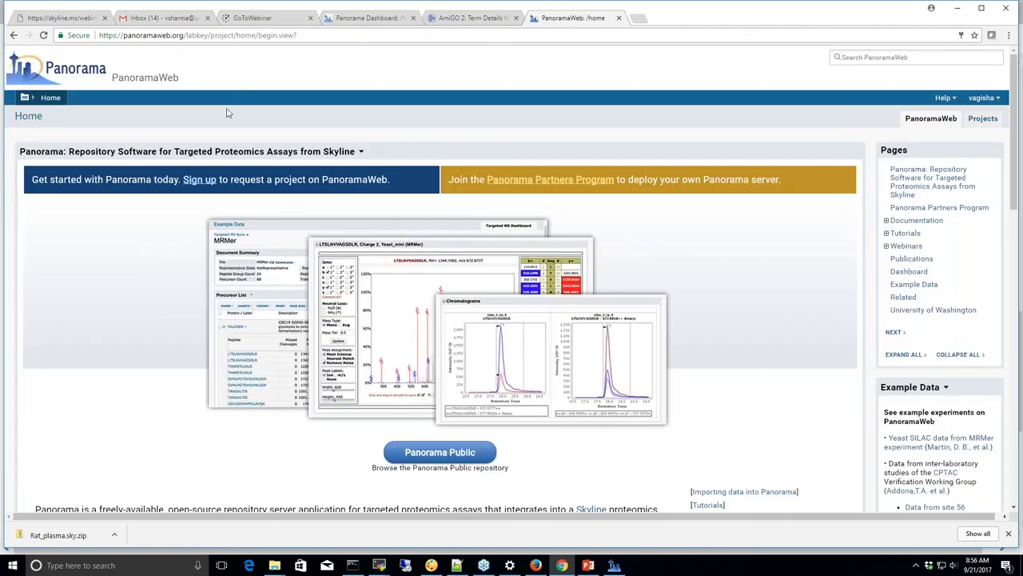
Reload the Quality Control dashboard by pasting its address into the address bar
click(311, 35)
key(ctrl+v)
key(Return)
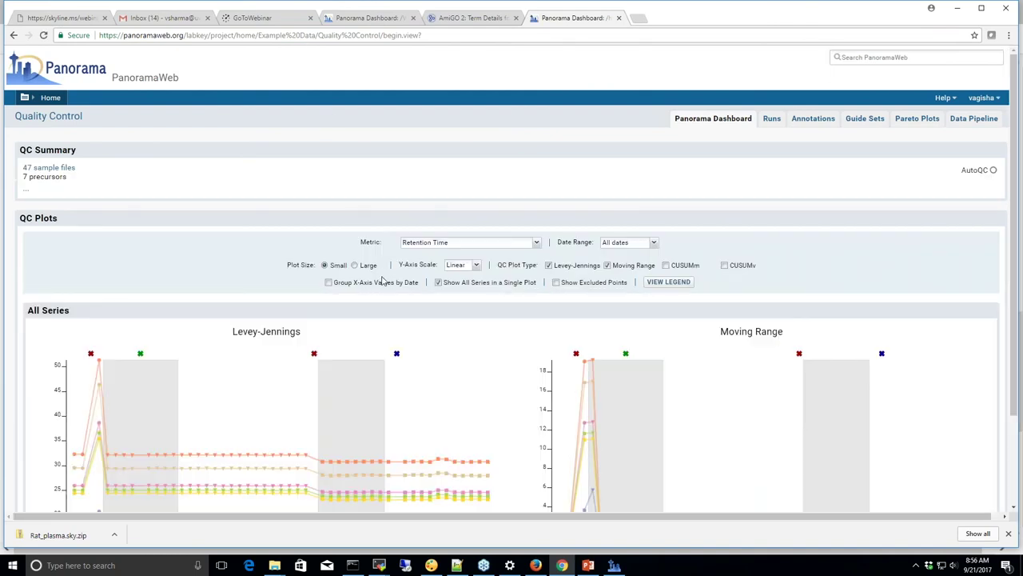
Scroll back to the top of the QC dashboard and return home via the Panorama logo
scroll(400, 312, down, 2)
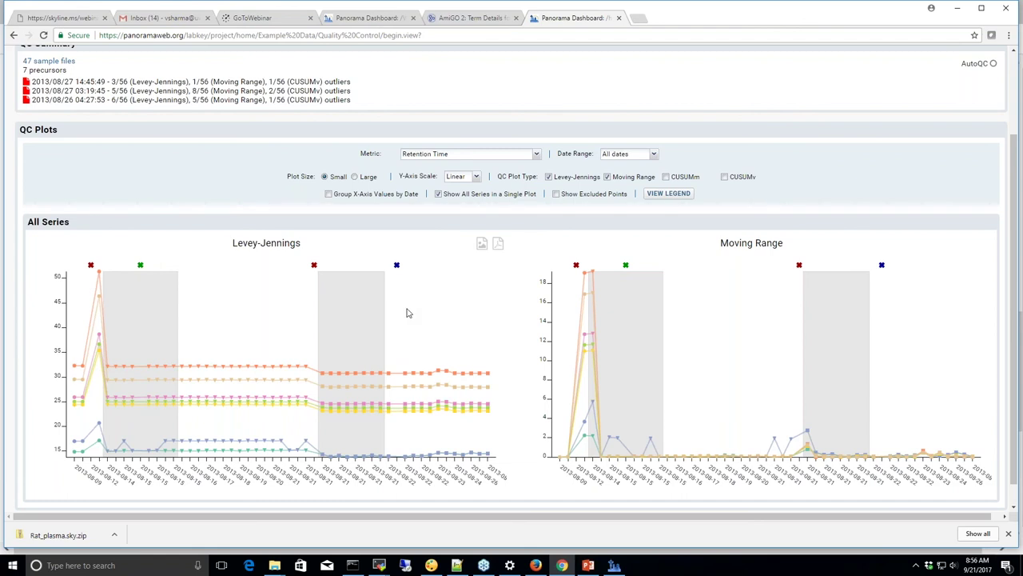
scroll(200, 128, up, 2)
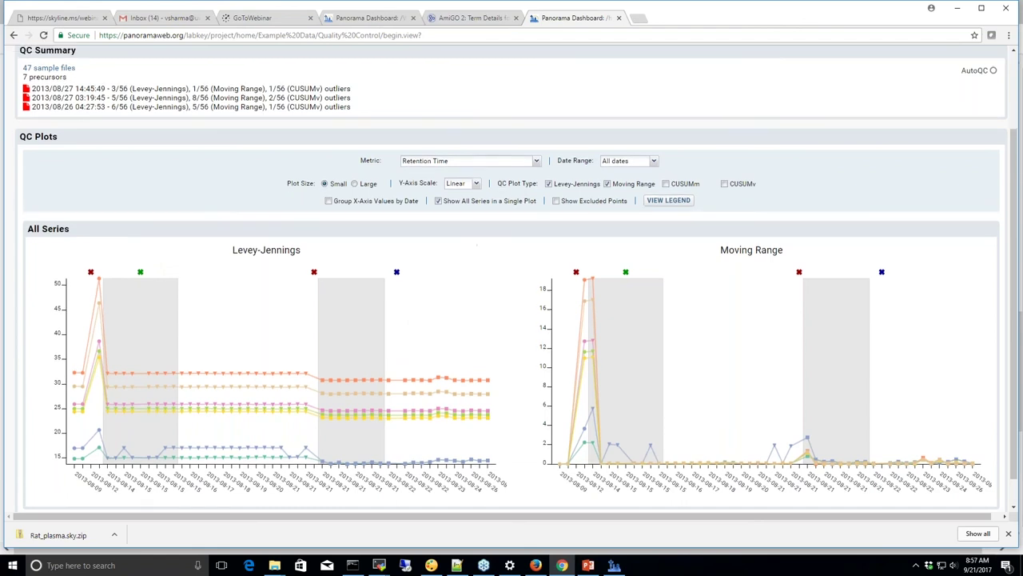
click(64, 74)
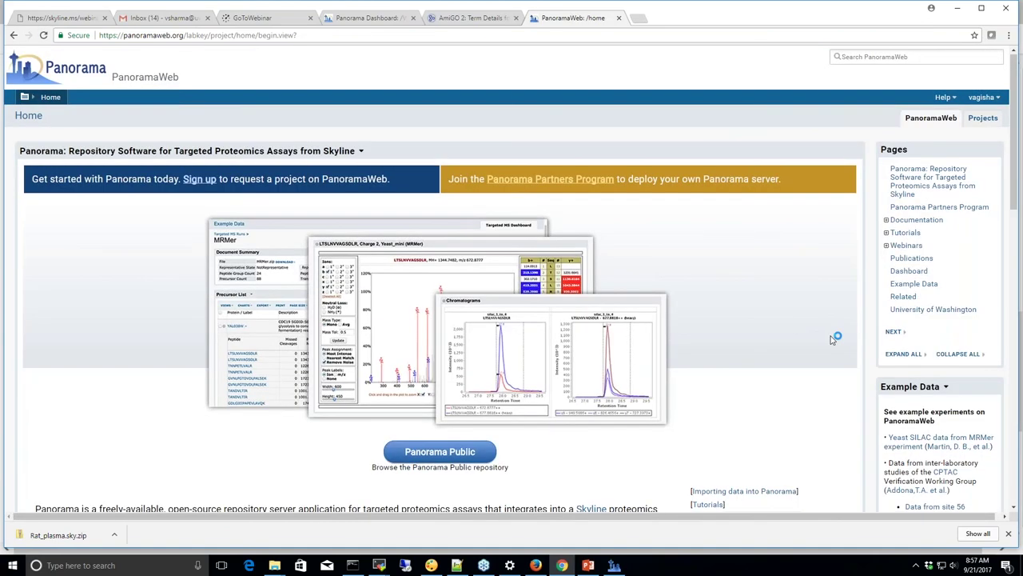
Open the Rat_plasma.sky.zip precursor list, filter Description containing 'haptoglobin', then remove that filter
scroll(832, 339, down, 2)
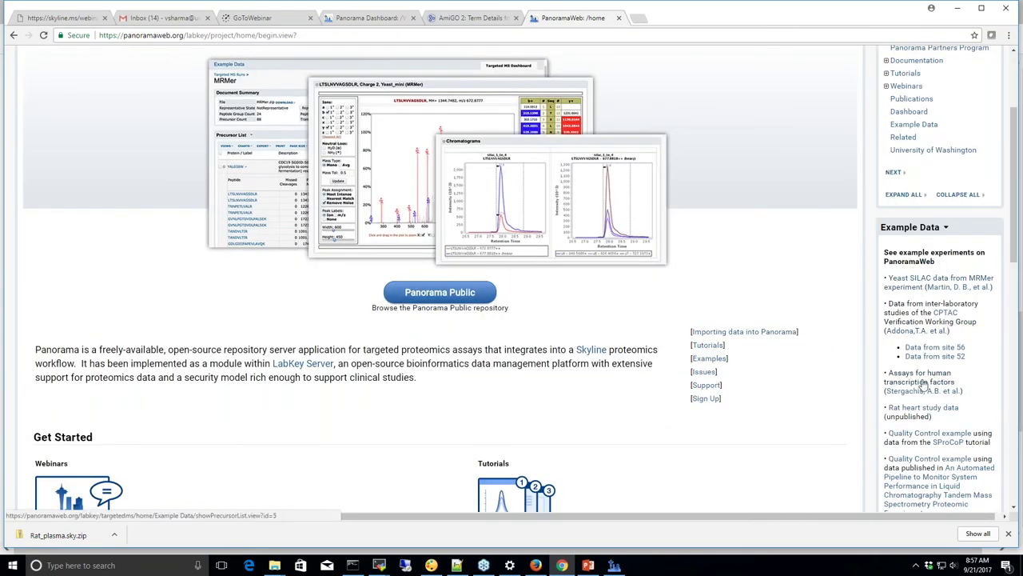
click(917, 410)
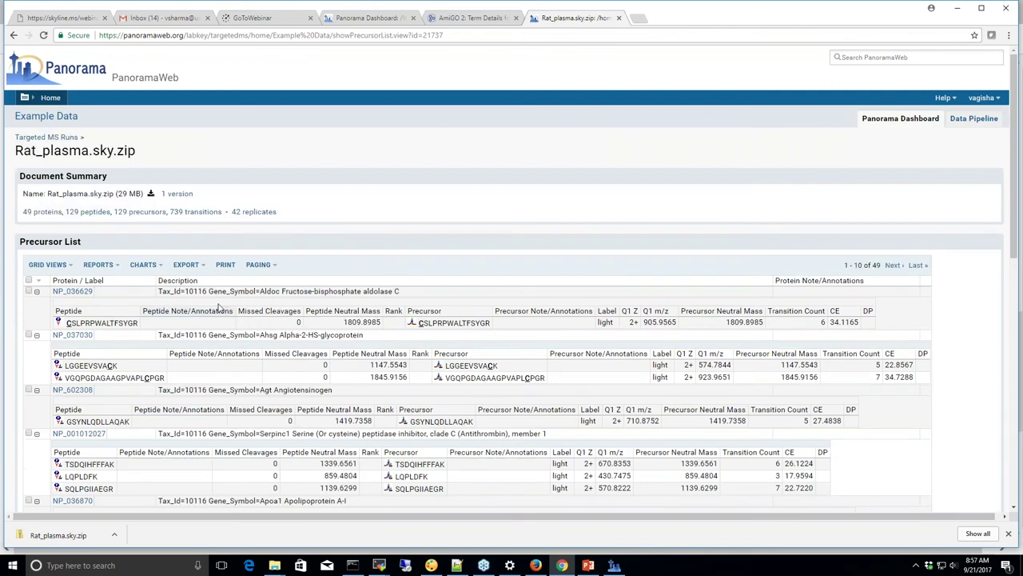
click(200, 281)
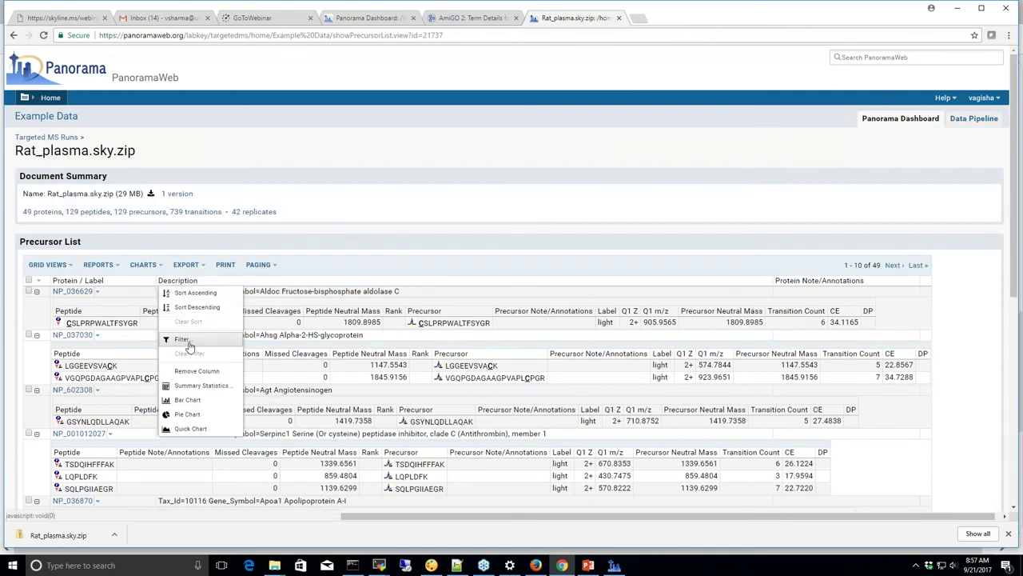
click(185, 339)
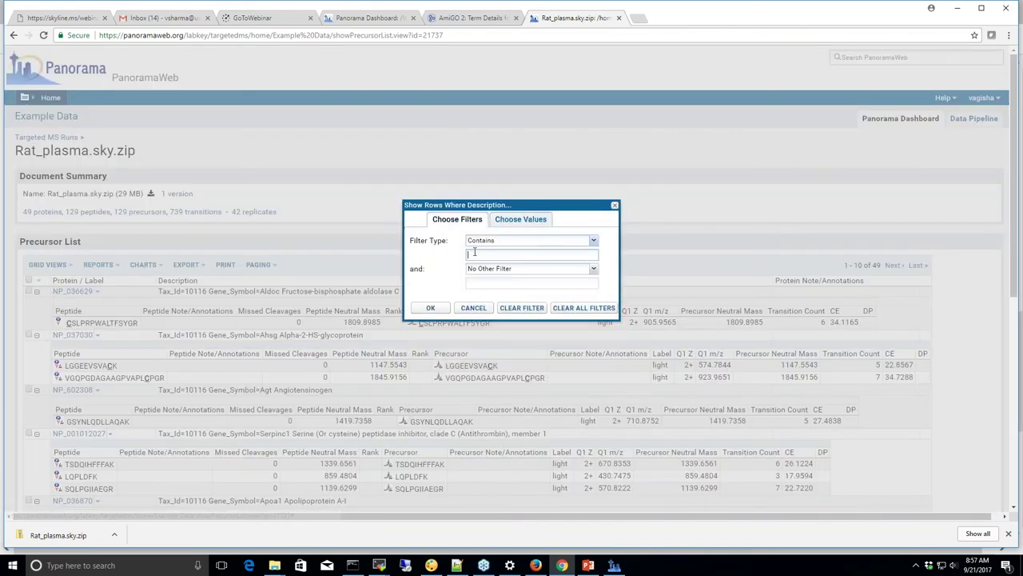
text(haptoglobin)
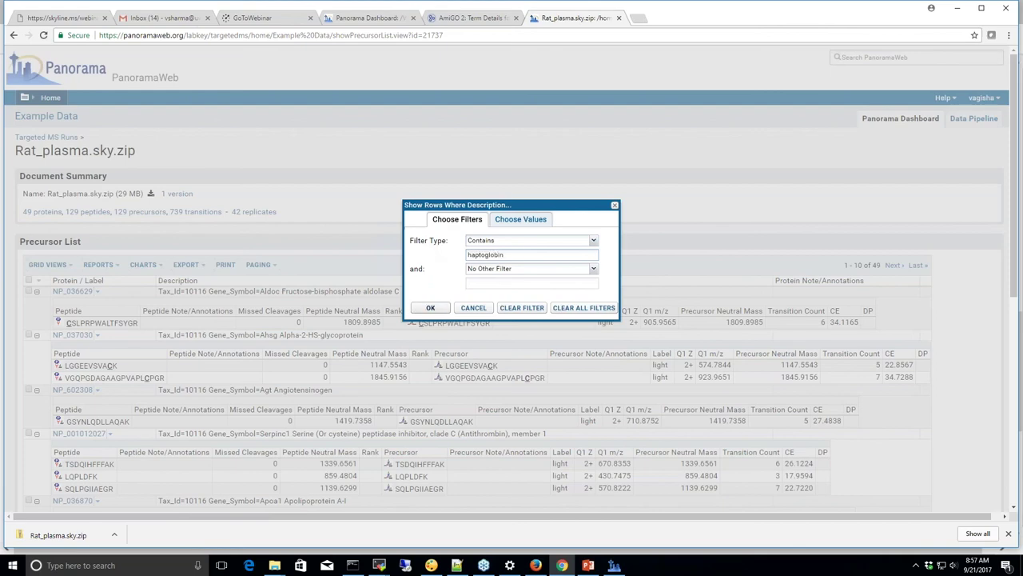
click(430, 308)
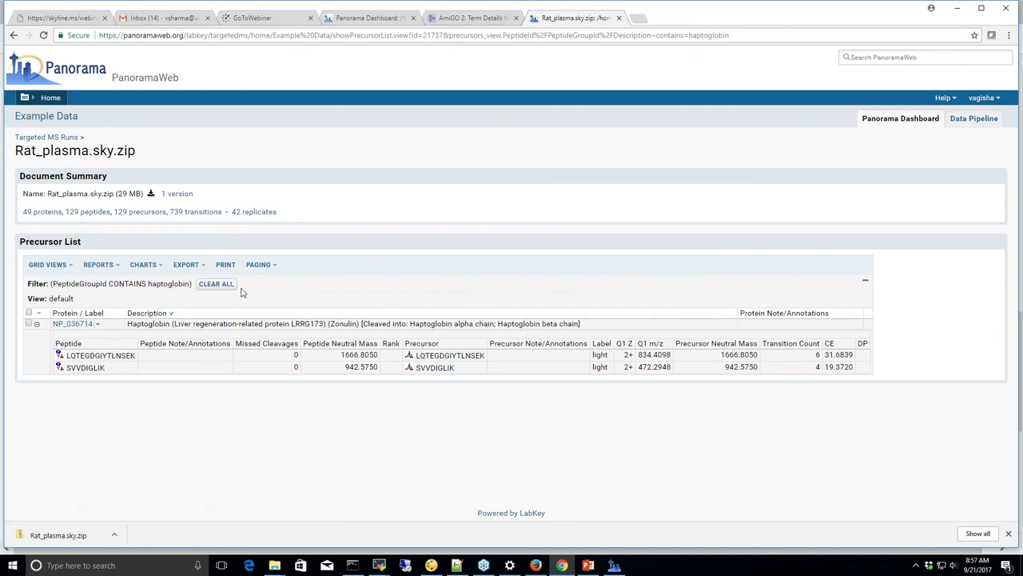
click(216, 284)
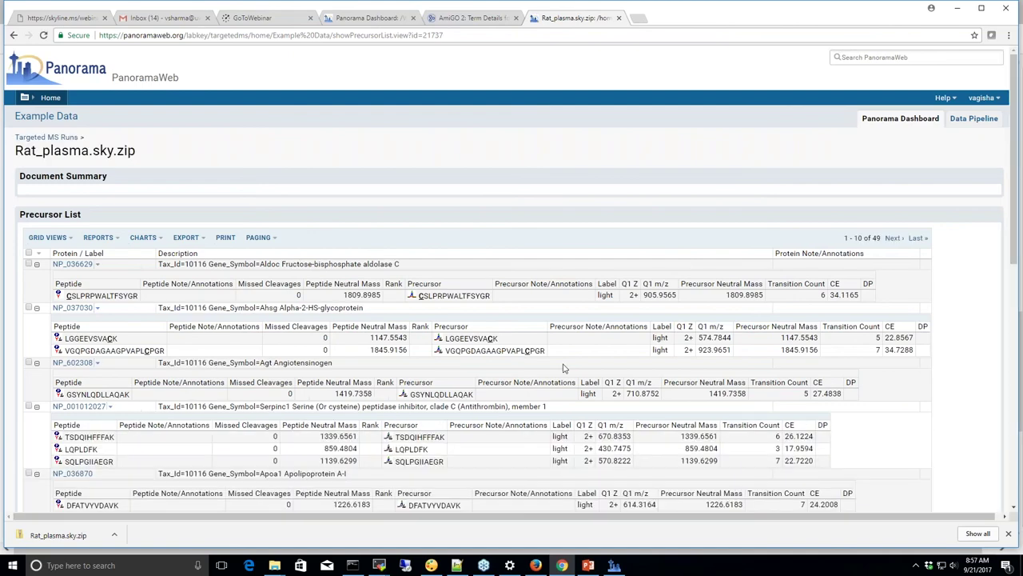
Filter the precursor list to Precursor Neutral Mass greater than 1150
scroll(759, 306, down, 1)
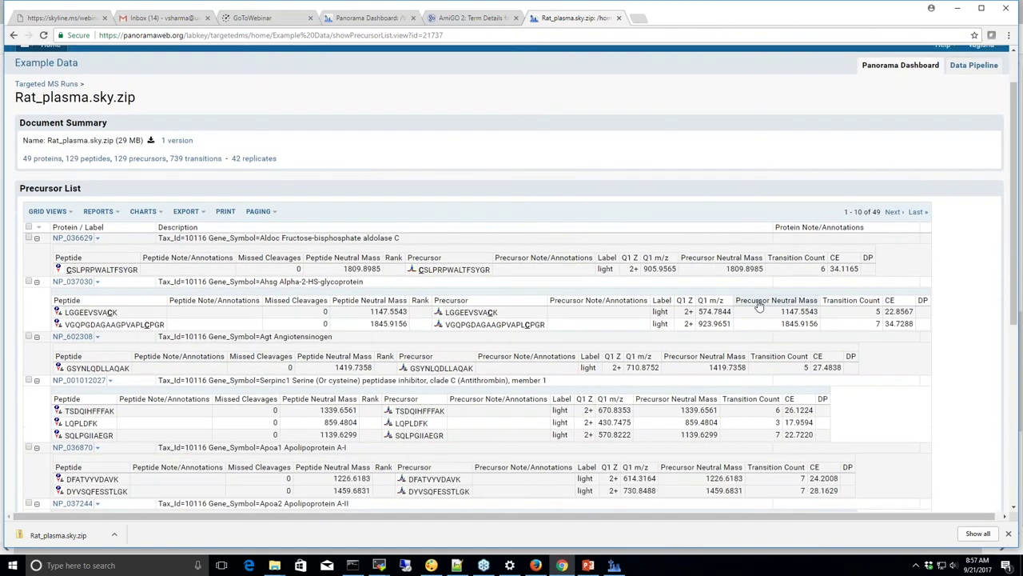
click(759, 305)
click(774, 359)
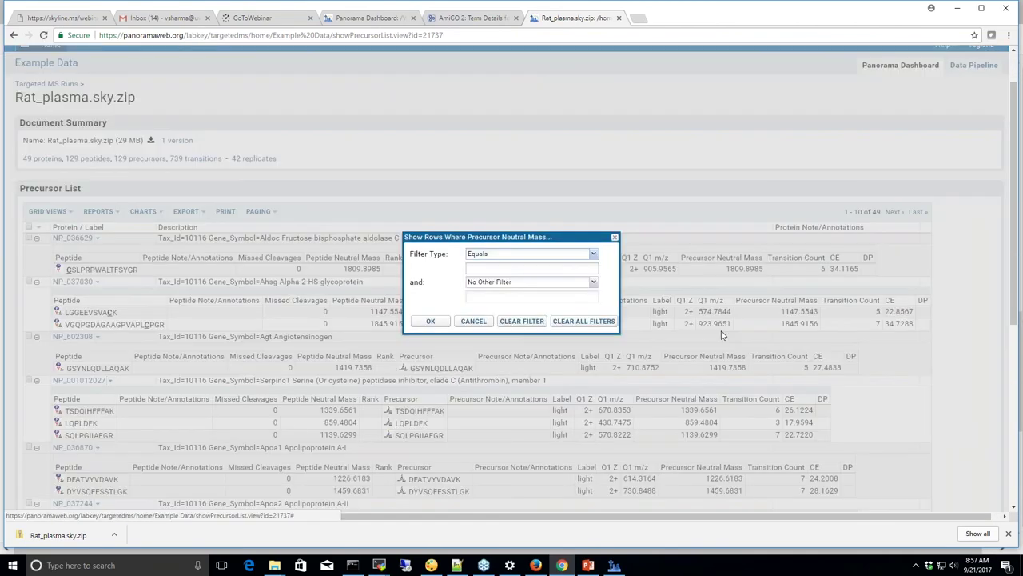
click(594, 254)
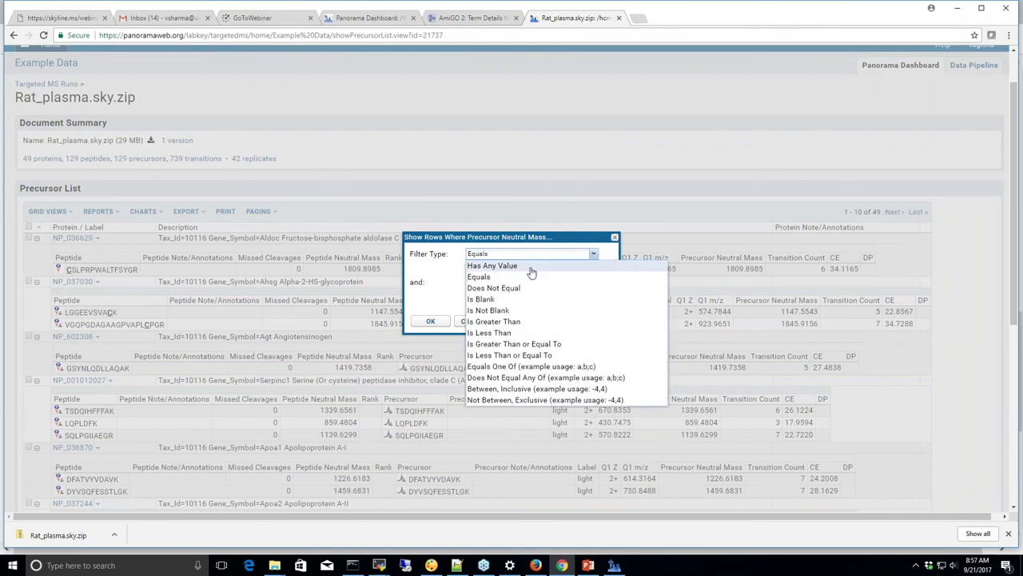
click(501, 321)
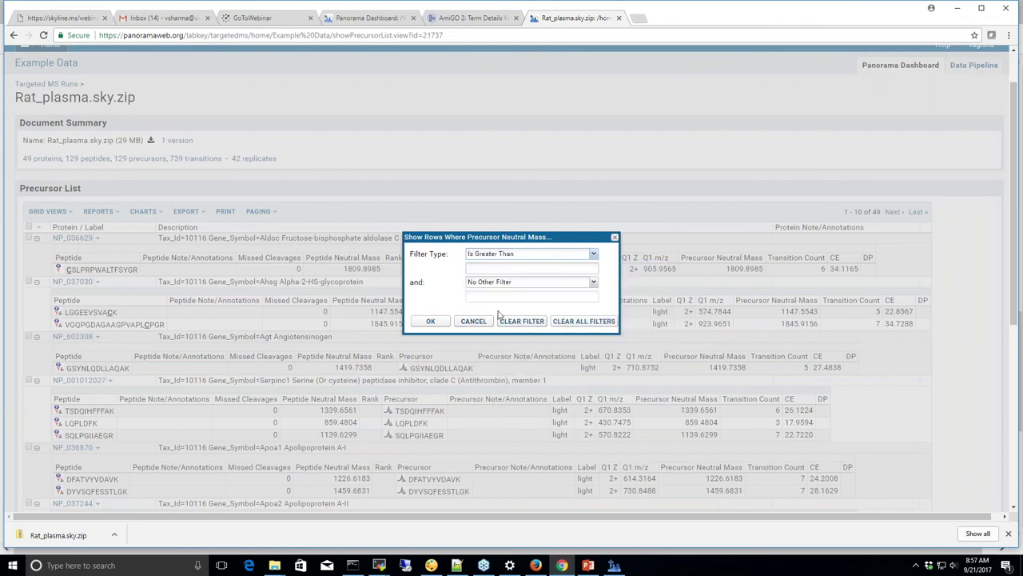
click(491, 266)
text(1150)
click(430, 321)
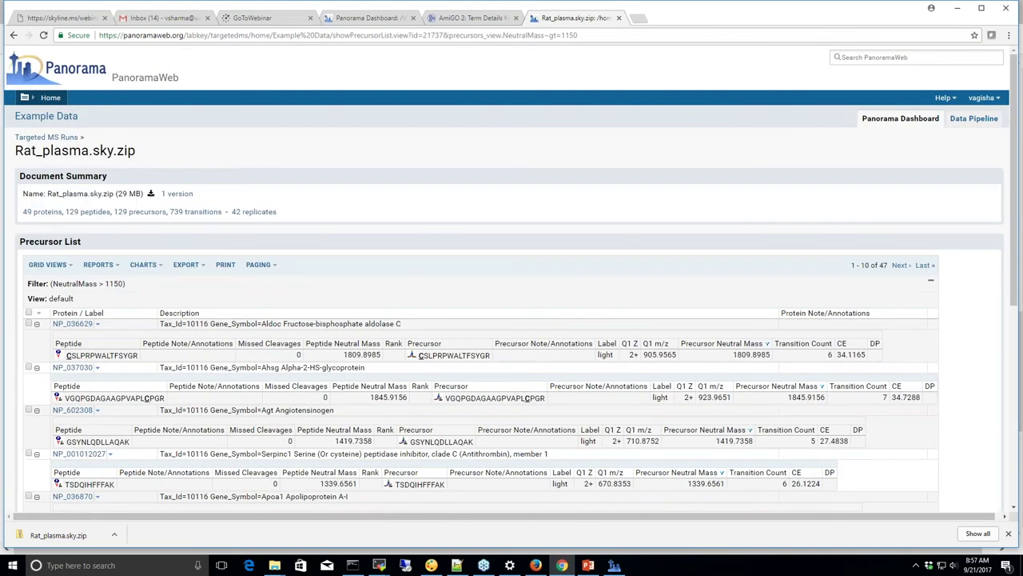
scroll(580, 236, down, 1)
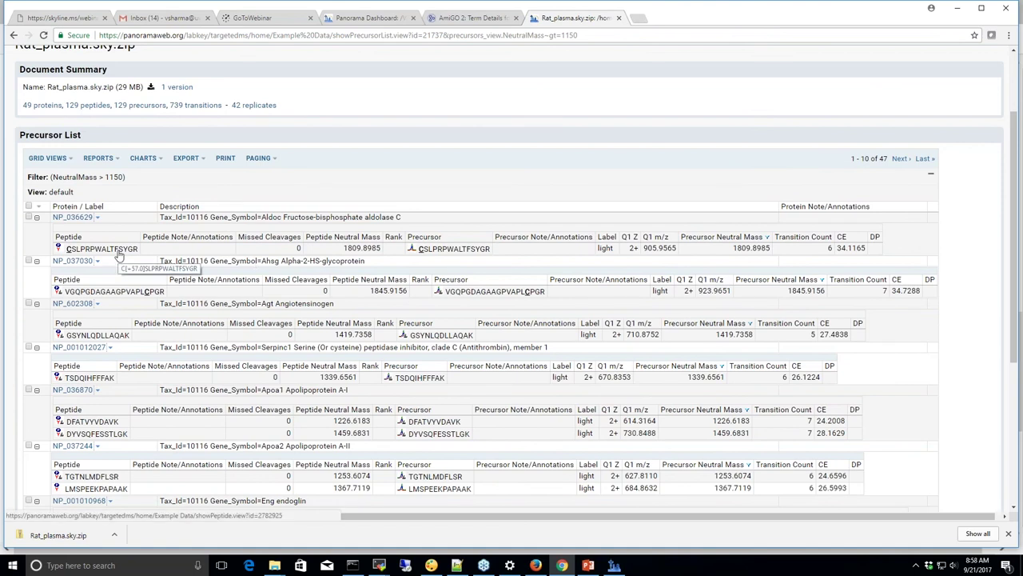
scroll(118, 254, down, 1)
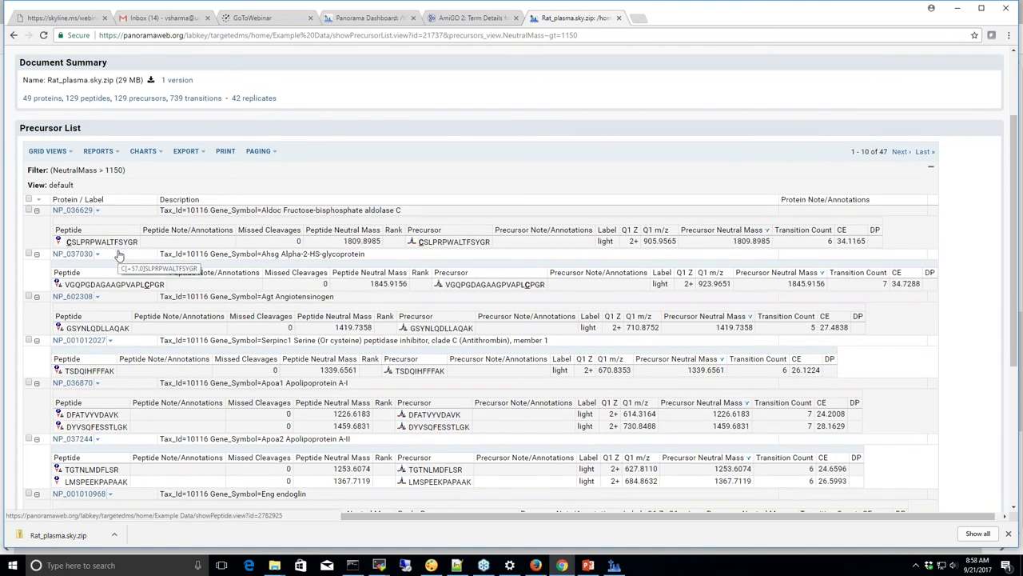
scroll(118, 254, down, 1)
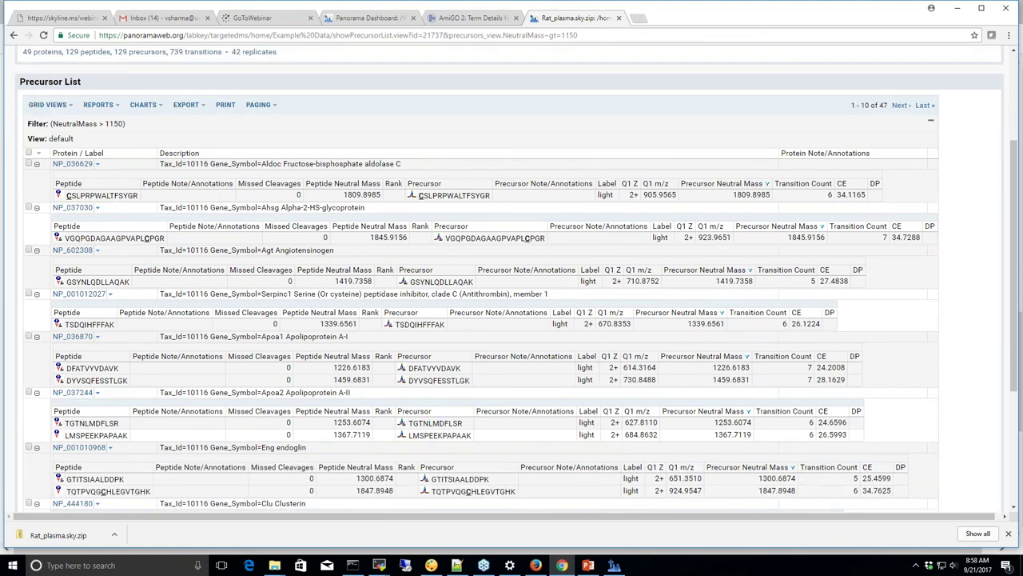
scroll(512, 279, down, 1)
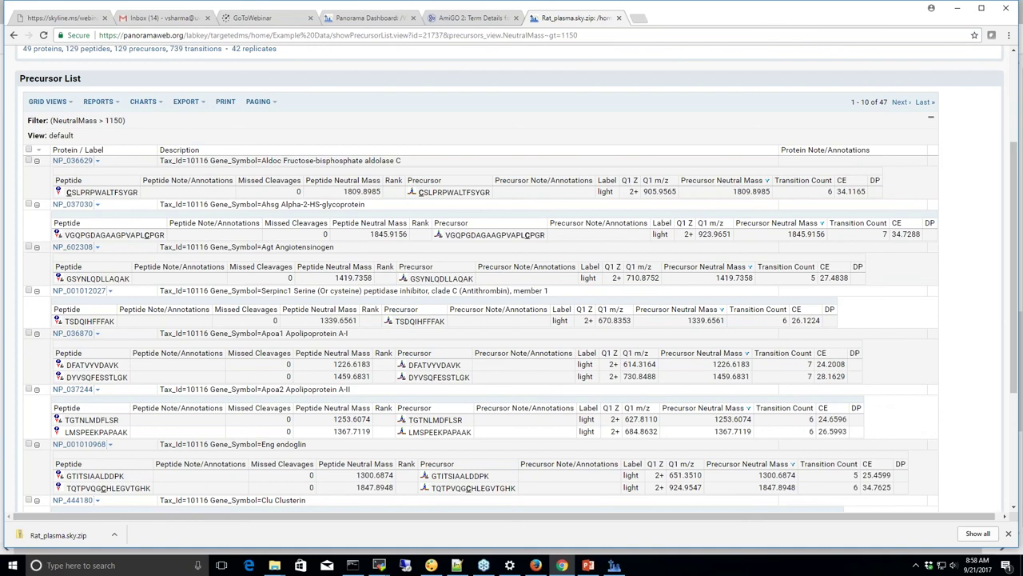
scroll(512, 280, down, 1)
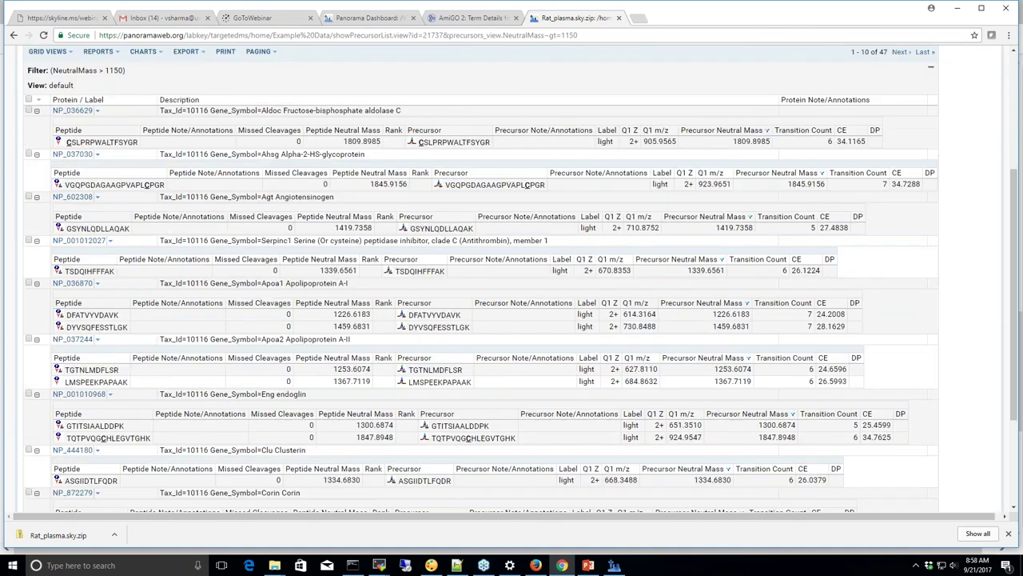
scroll(512, 280, down, 1)
scroll(511, 280, up, 1)
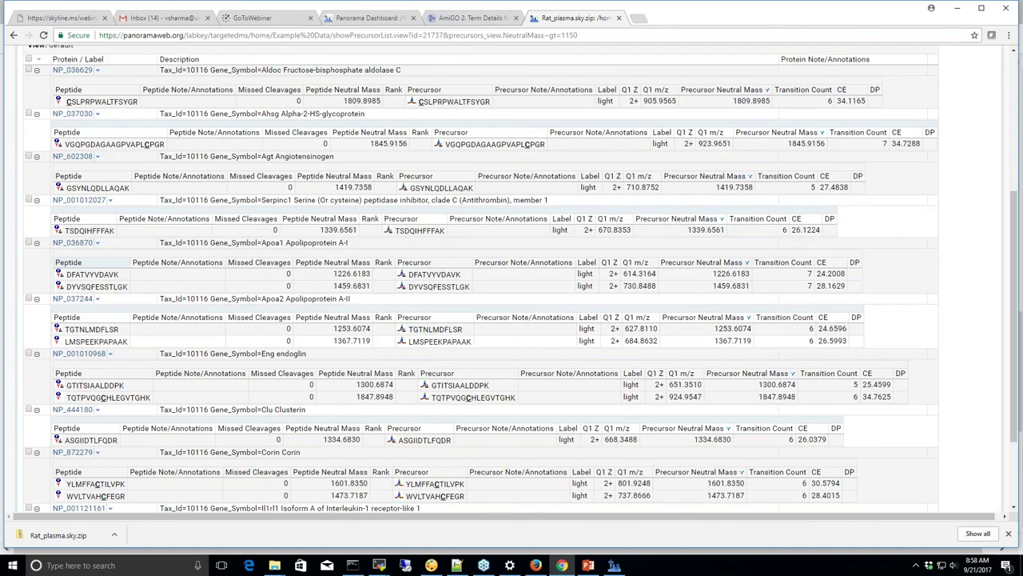
scroll(97, 213, up, 1)
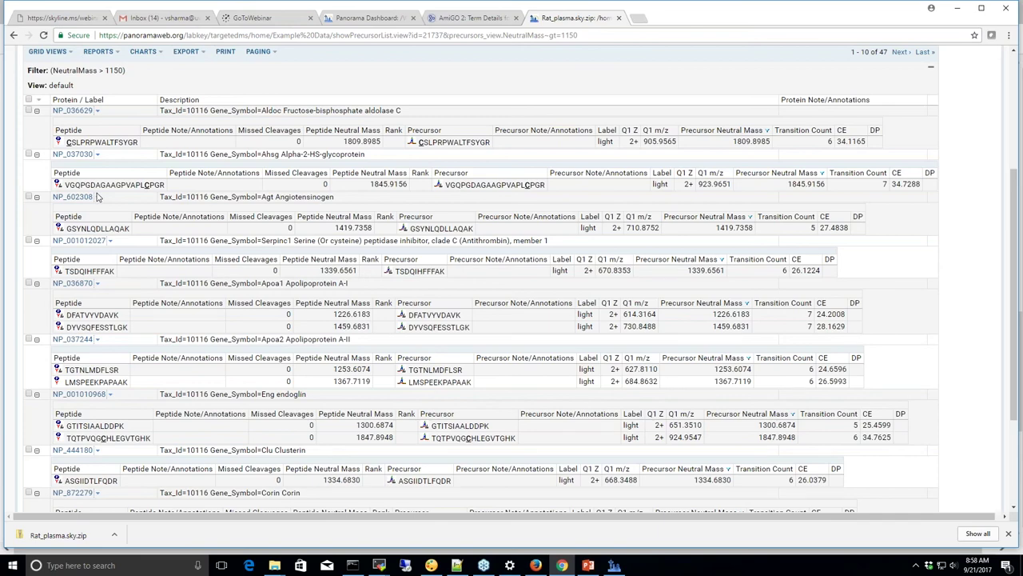
scroll(110, 218, up, 1)
scroll(110, 218, up, 2)
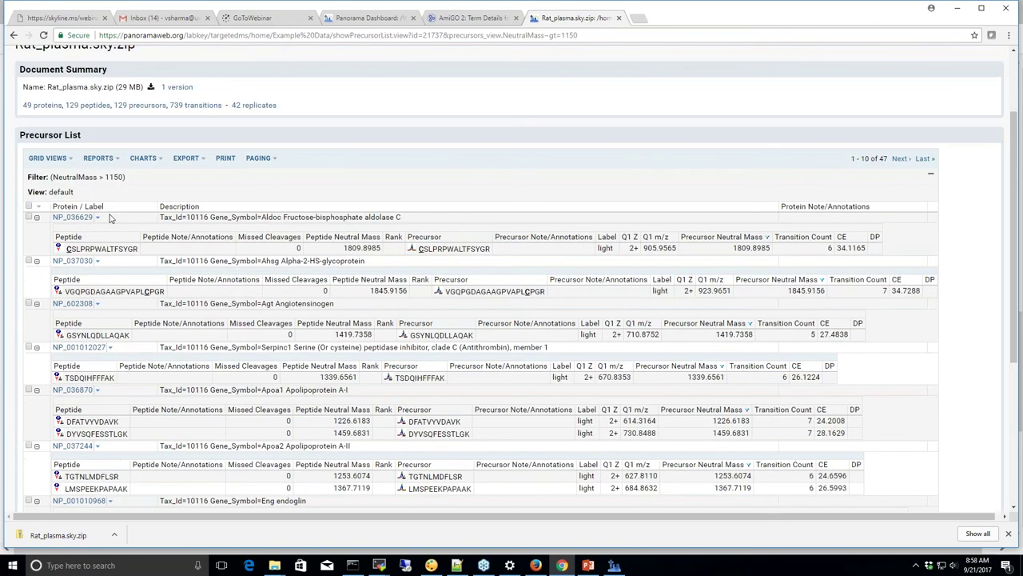